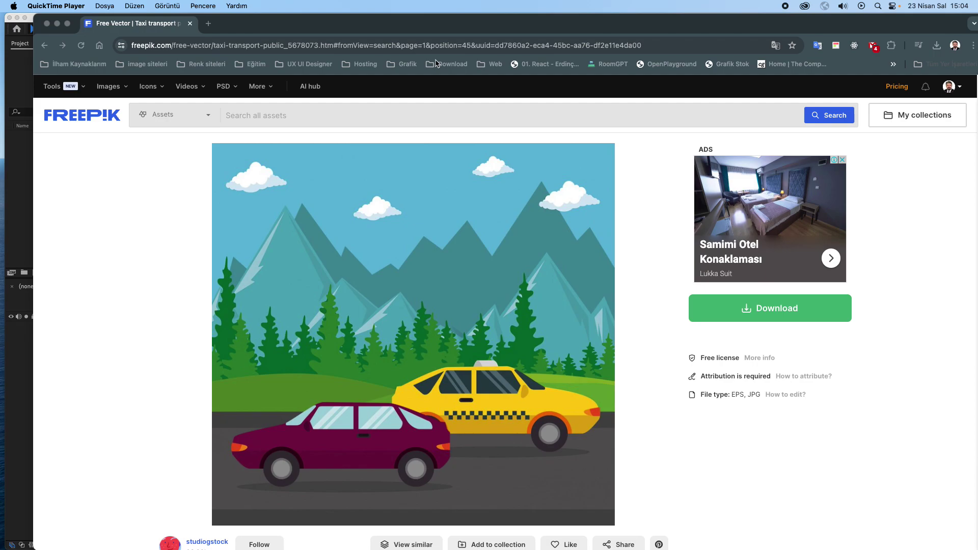
Close the Freepik taxi illustration tab and its Chrome window.
click(191, 23)
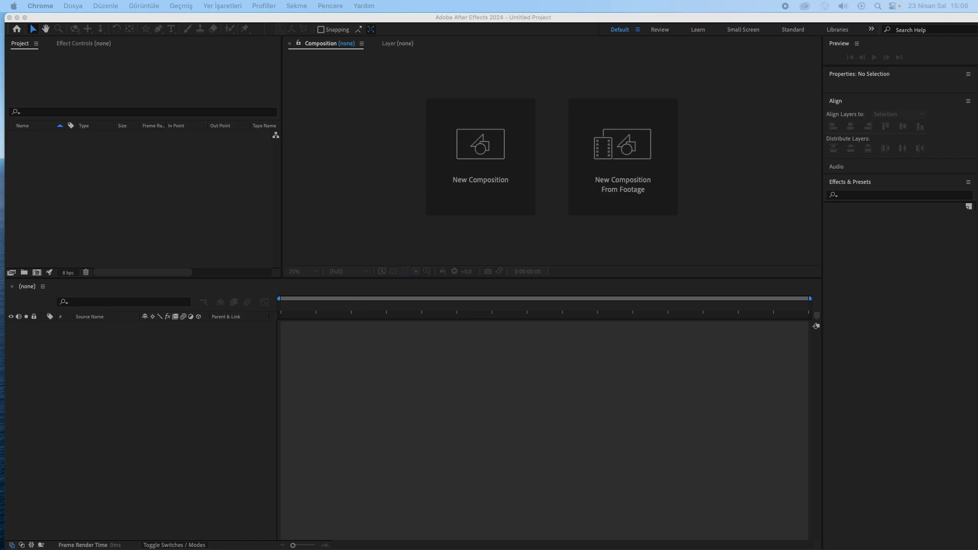
Open 54148.eps from the Finder downloads folder with Adobe Illustrator 2024.
drag(201, 103, 389, 121)
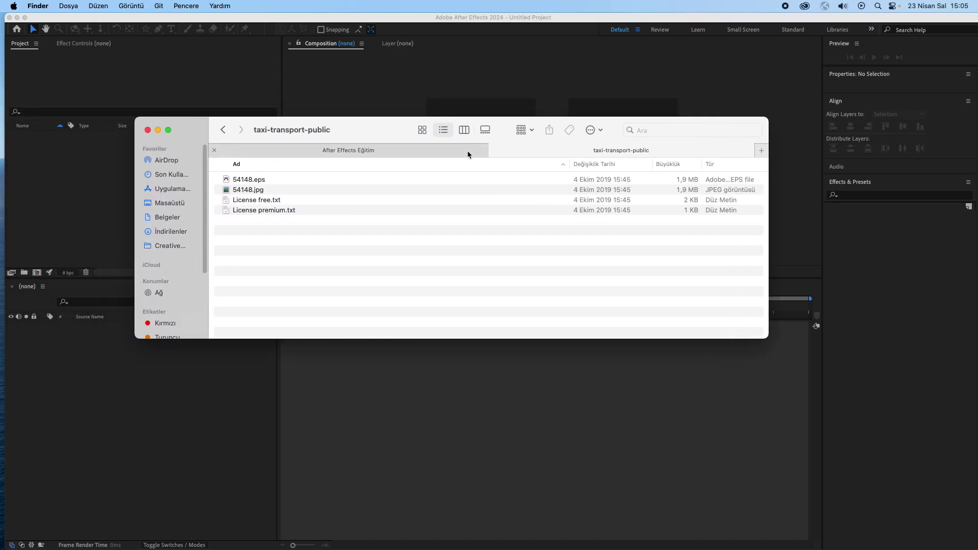
click(427, 131)
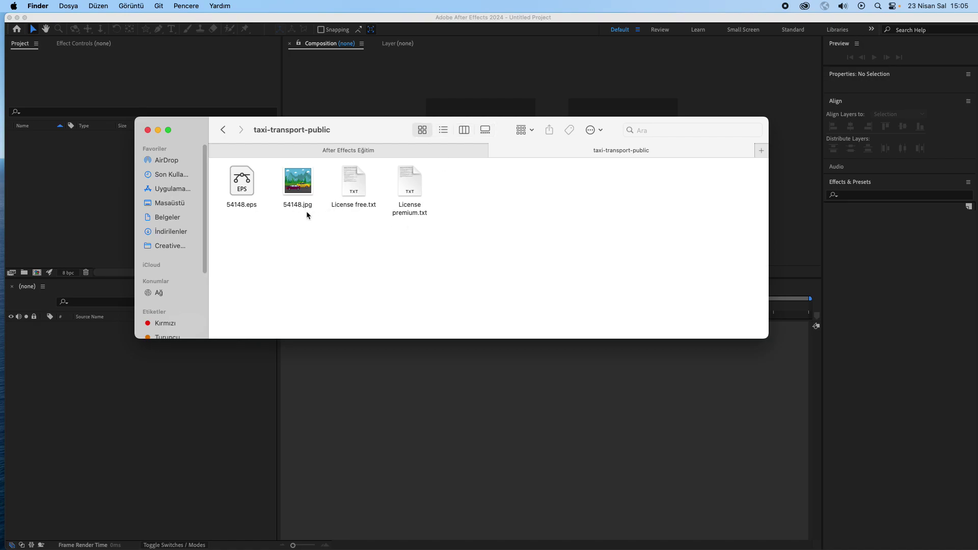
click(247, 186)
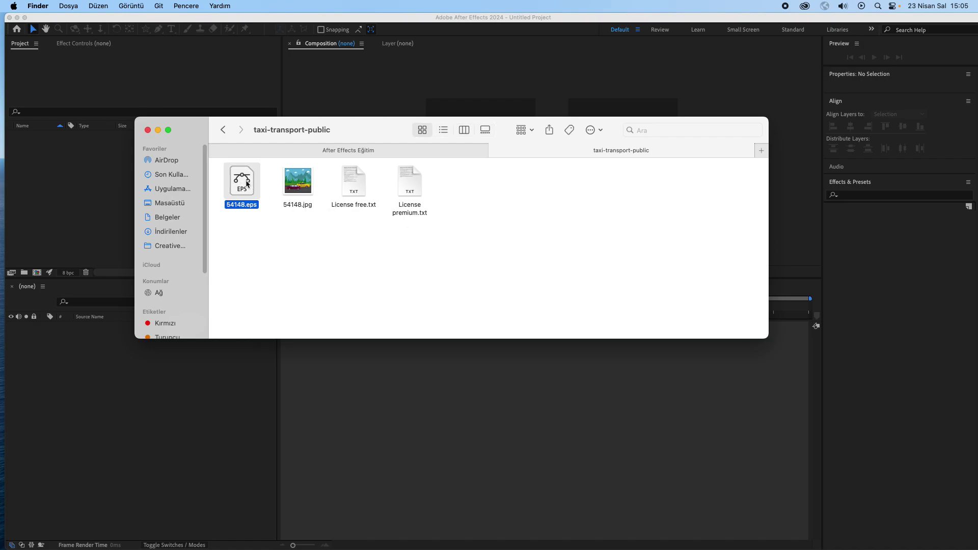
right_click(247, 183)
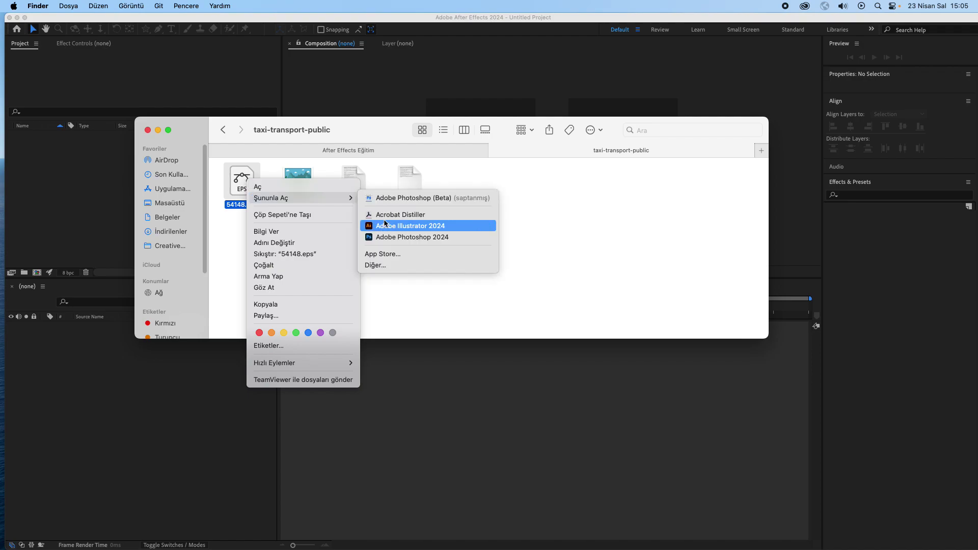
click(388, 227)
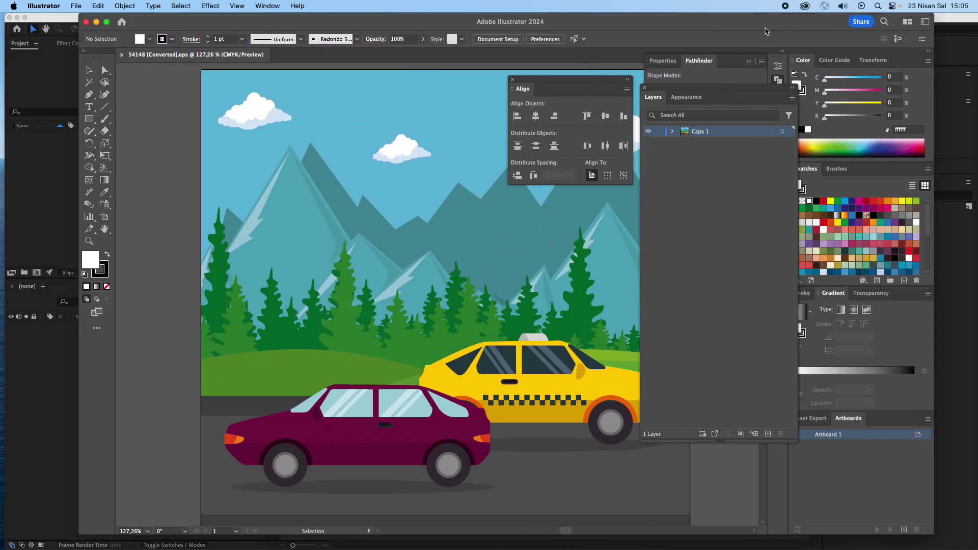
Maximise Illustrator, zoom the road scene to 50% and make its artboard active.
double_click(799, 23)
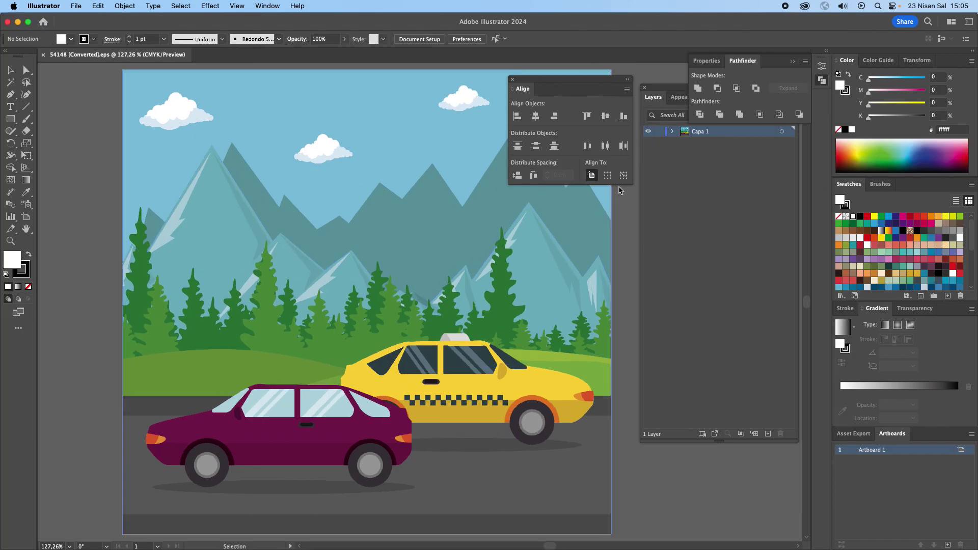
scroll(338, 268, down, 3)
scroll(339, 267, down, 1)
scroll(339, 267, up, 1)
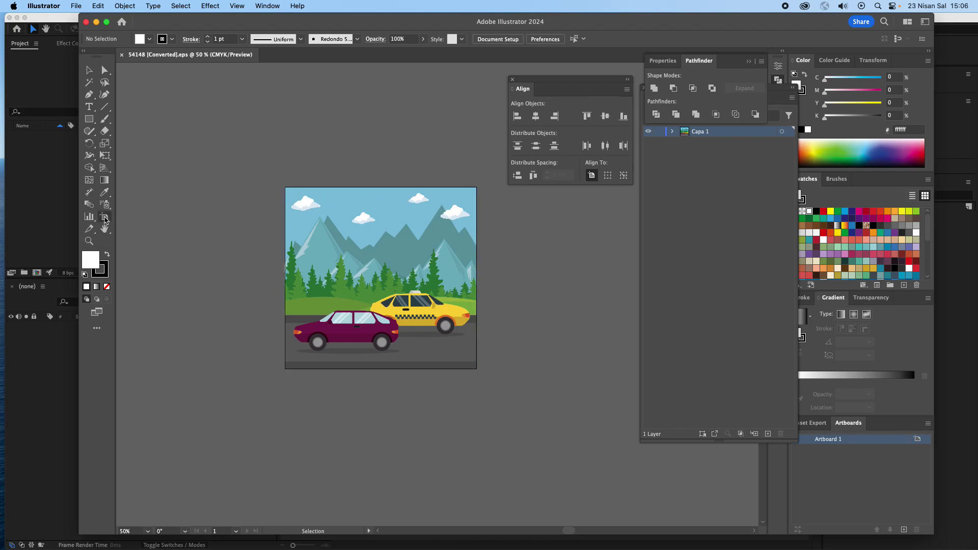
click(104, 216)
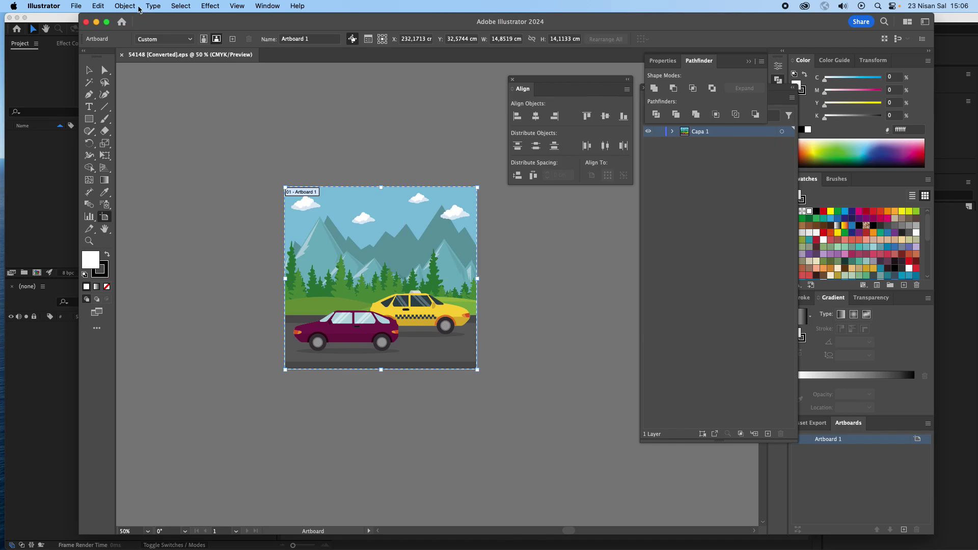
click(75, 6)
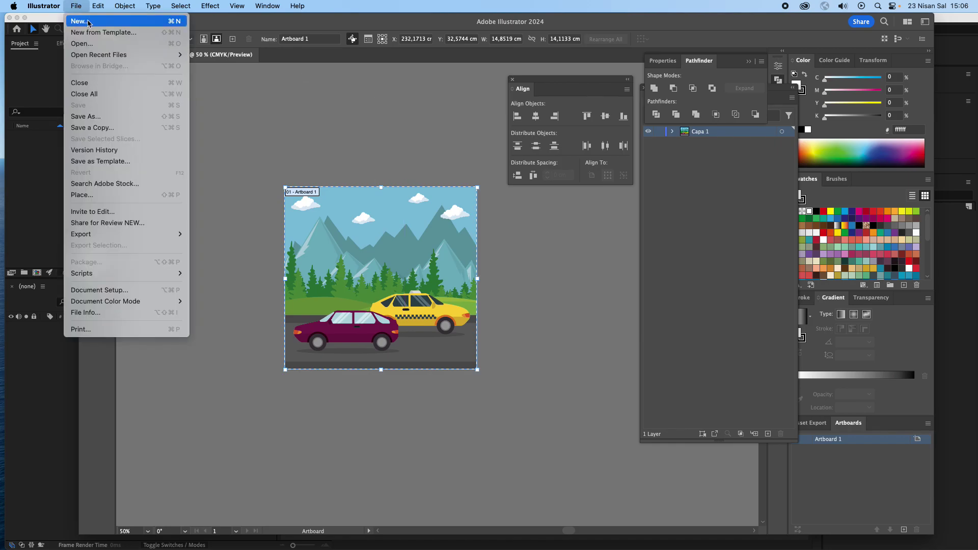
Create a 1920 × 1080 px Web document, then return to the 54148 [Converted].eps tab.
click(87, 23)
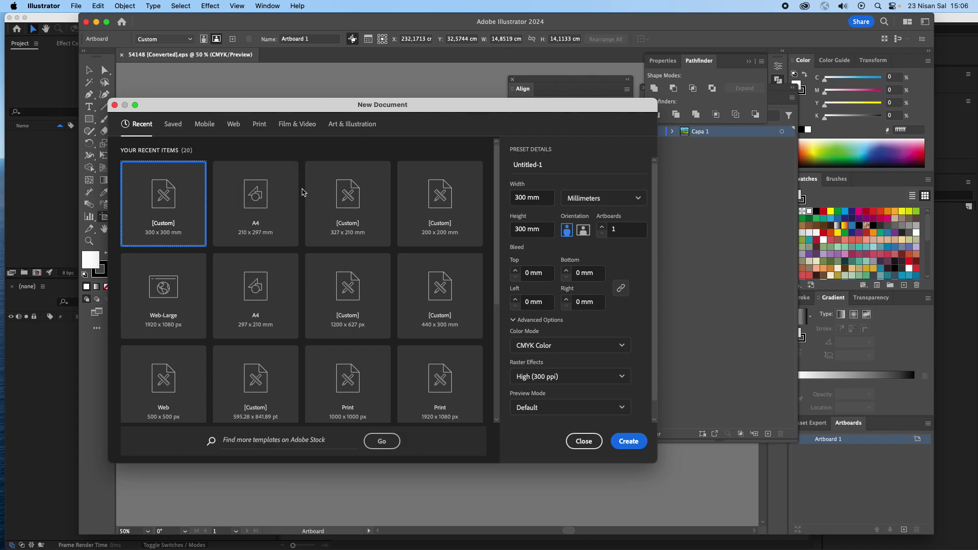
click(237, 125)
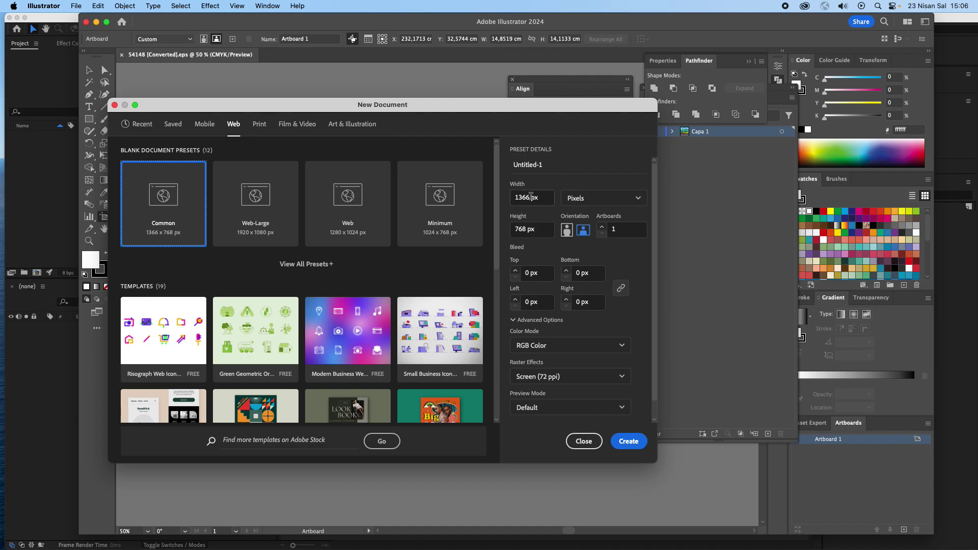
drag(530, 197, 484, 195)
text(1920)
key(Tab)
key(Tab)
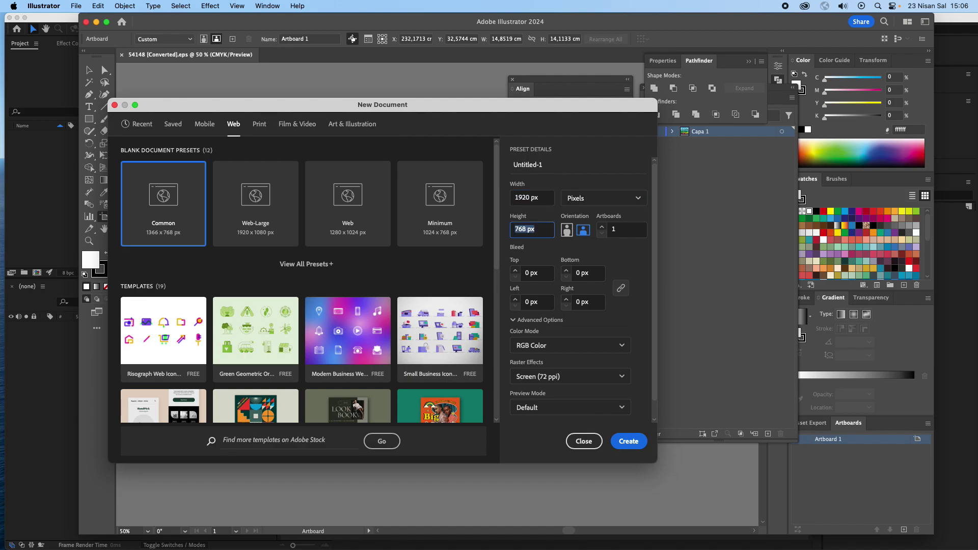
text(1080)
click(630, 441)
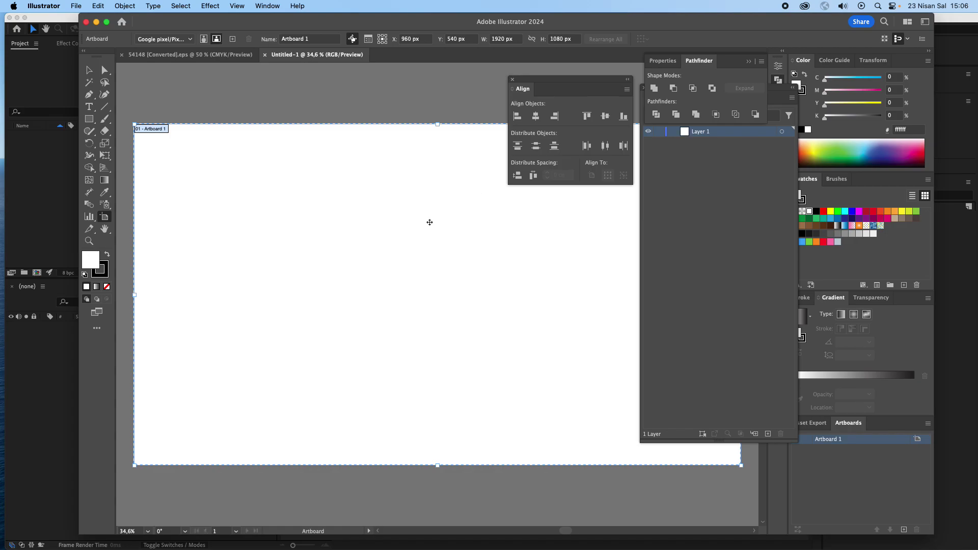
key(Escape)
click(190, 54)
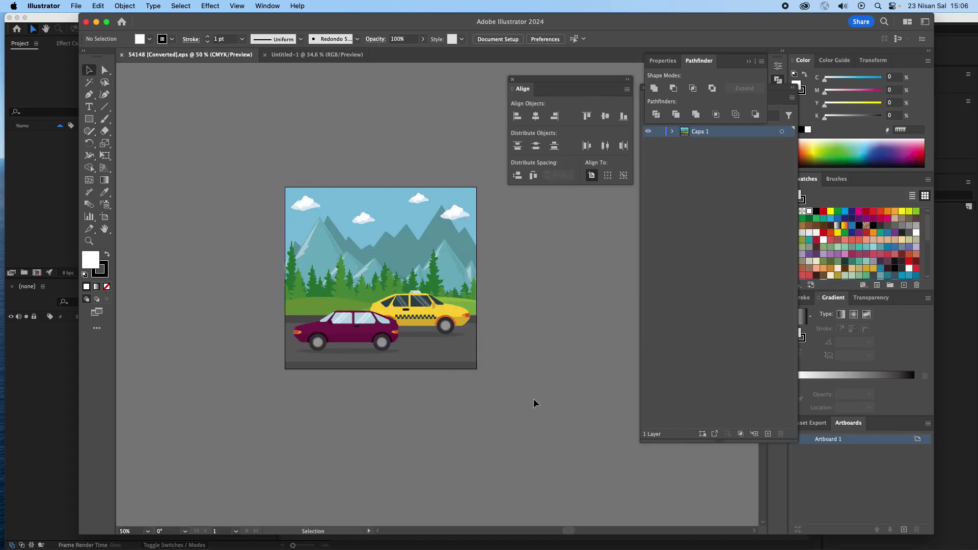
Paste the whole car landscape into Untitled-1 and centre it horizontally and vertically.
drag(251, 161, 536, 404)
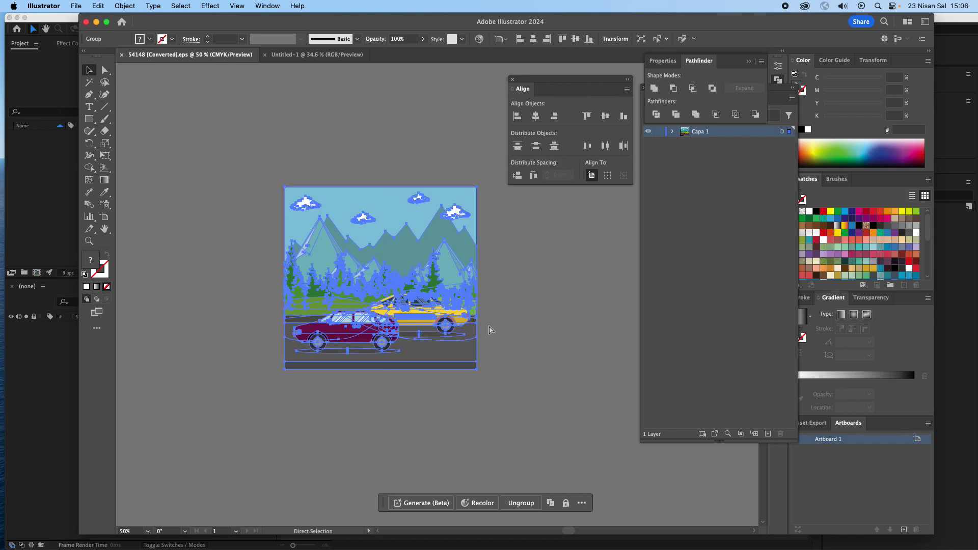
click(315, 54)
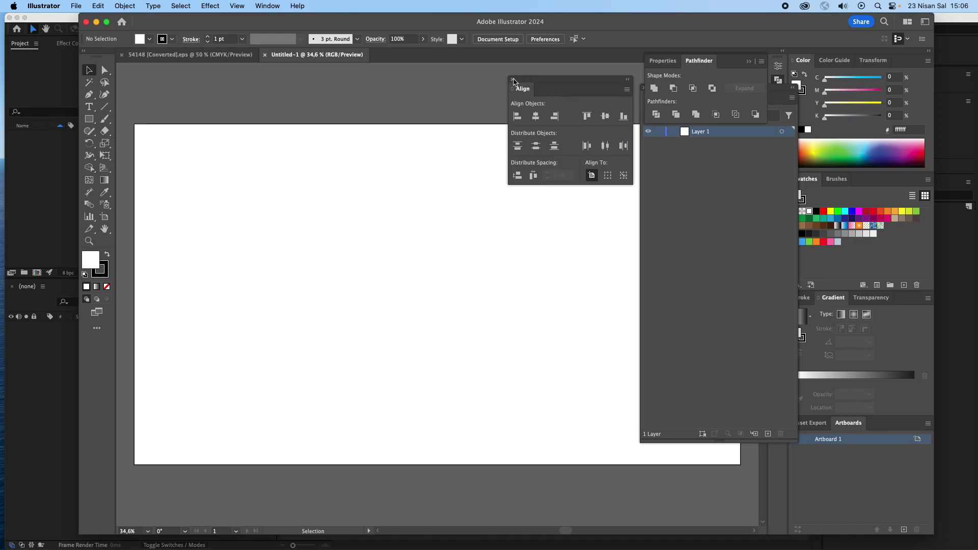
click(513, 79)
scroll(489, 239, right, 3)
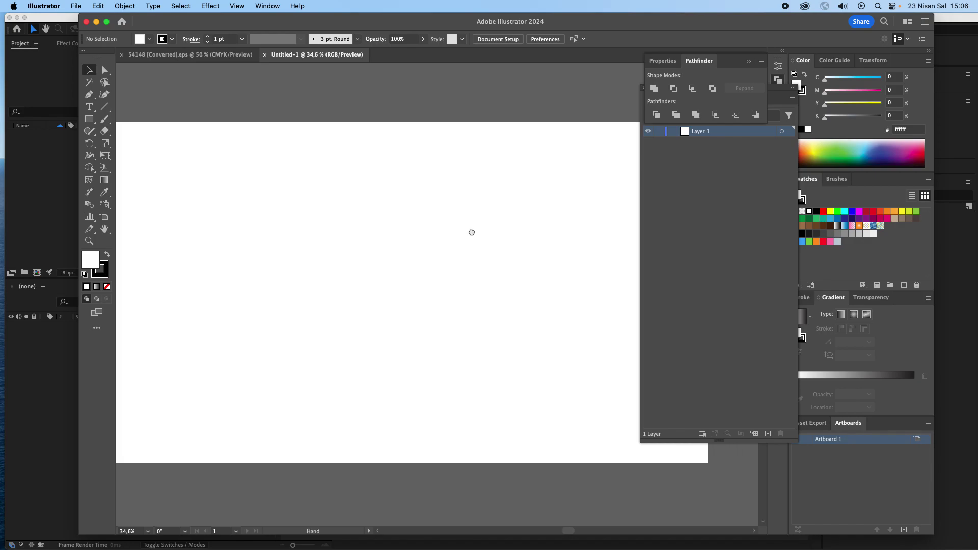
double_click(265, 22)
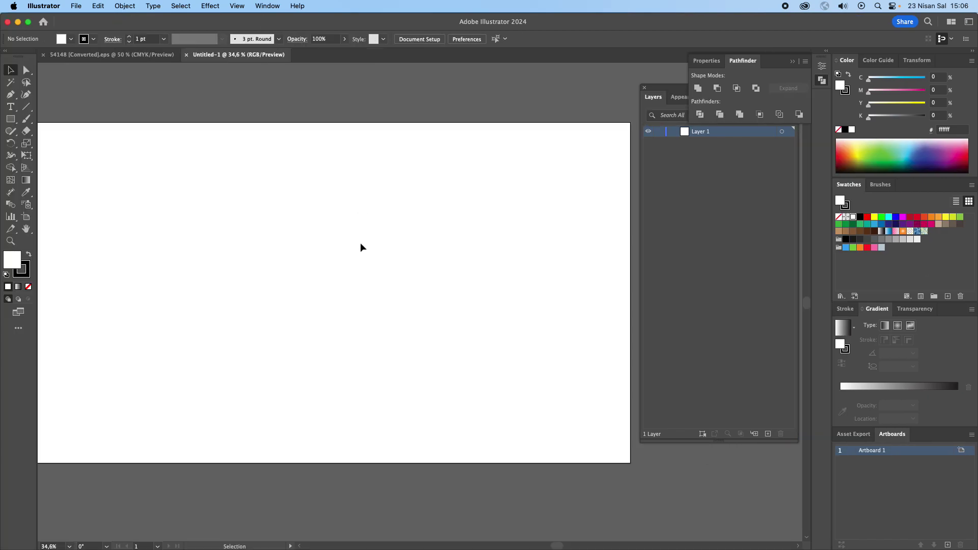
alt+scroll(377, 250, down, 2)
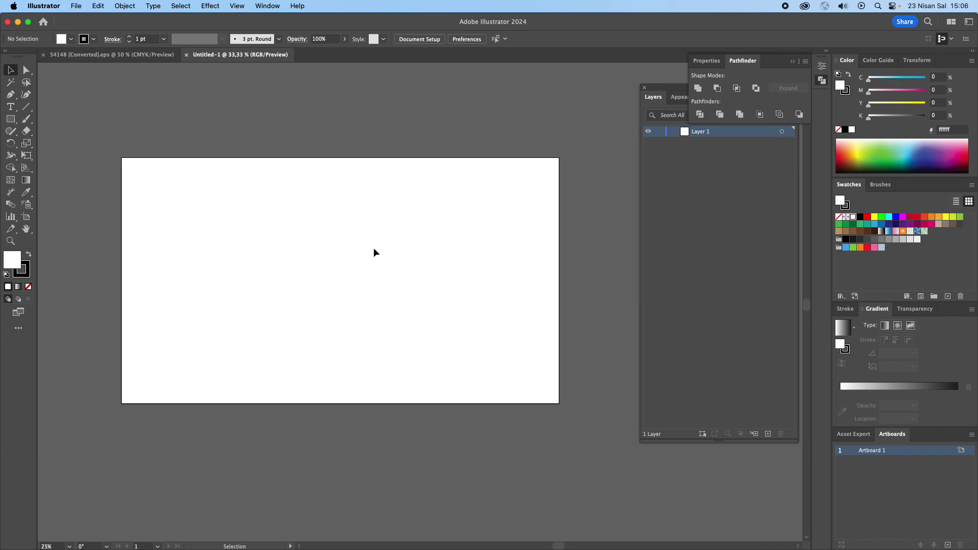
key(super+v)
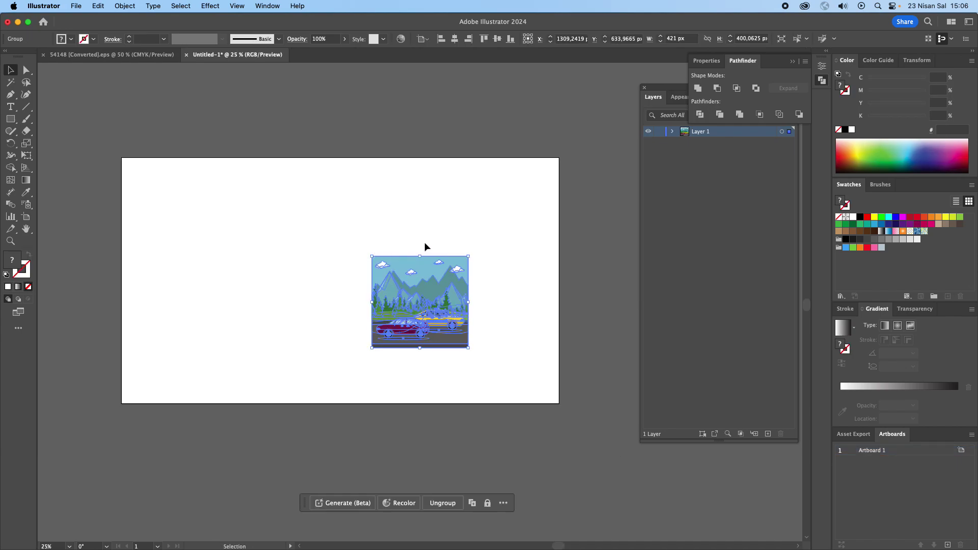
click(455, 39)
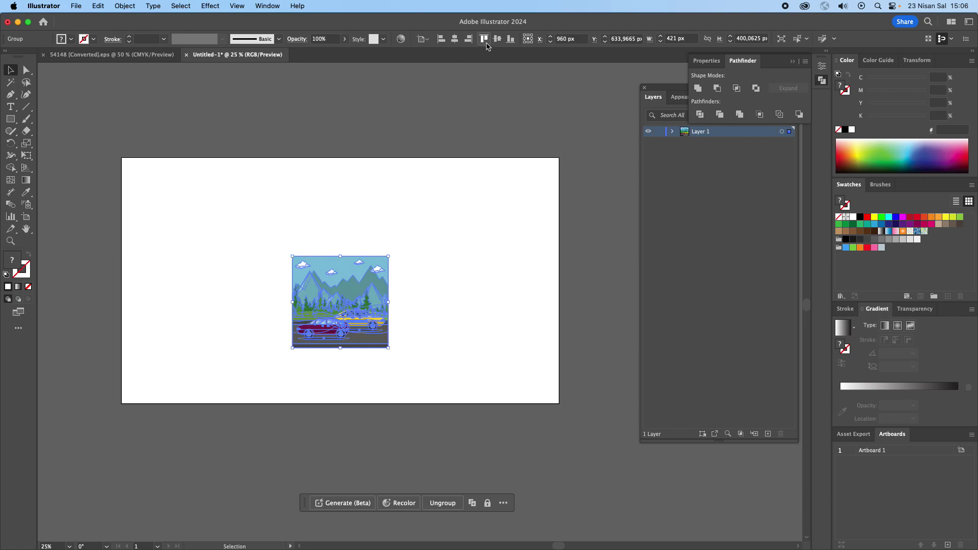
click(497, 39)
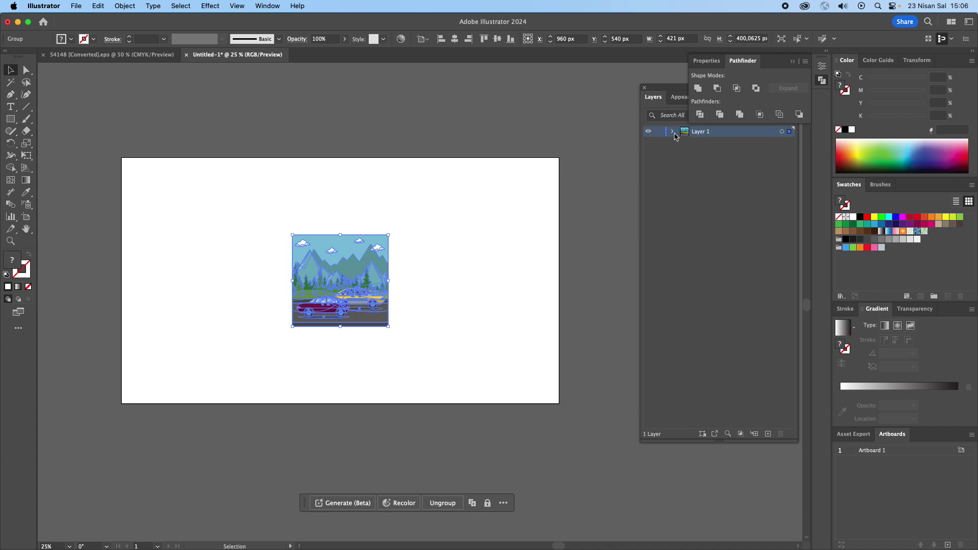
click(672, 132)
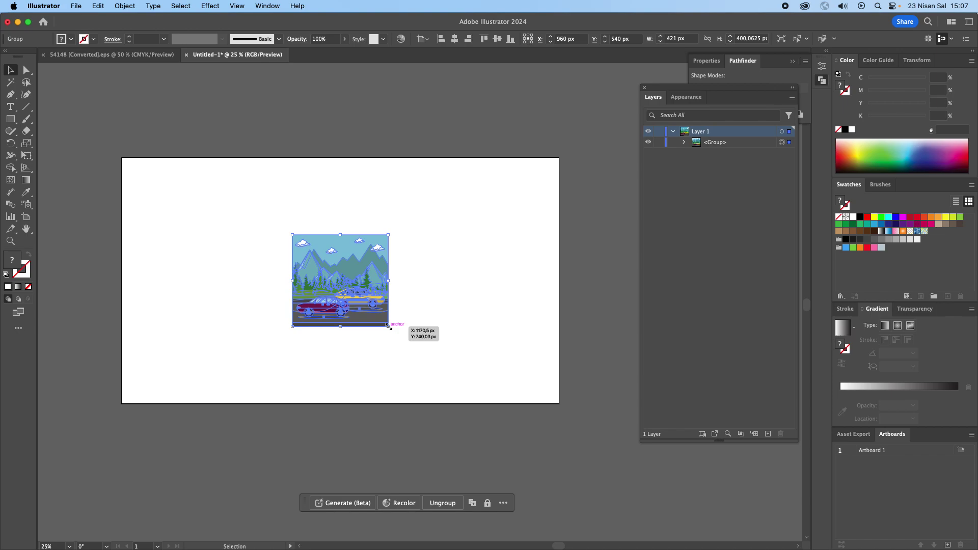
Proportionally scale the landscape group until it spans the full 1080 px artboard height.
drag(388, 326, 496, 404)
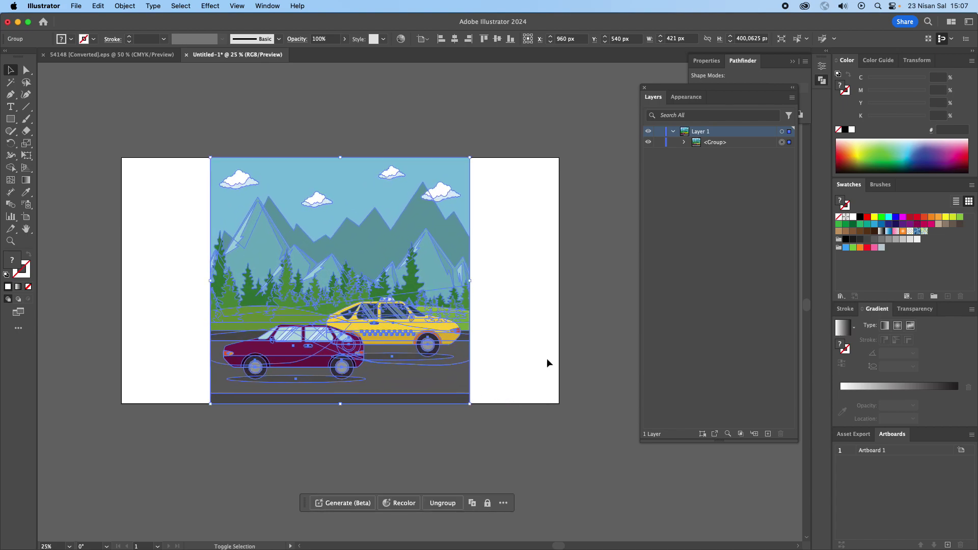
click(583, 312)
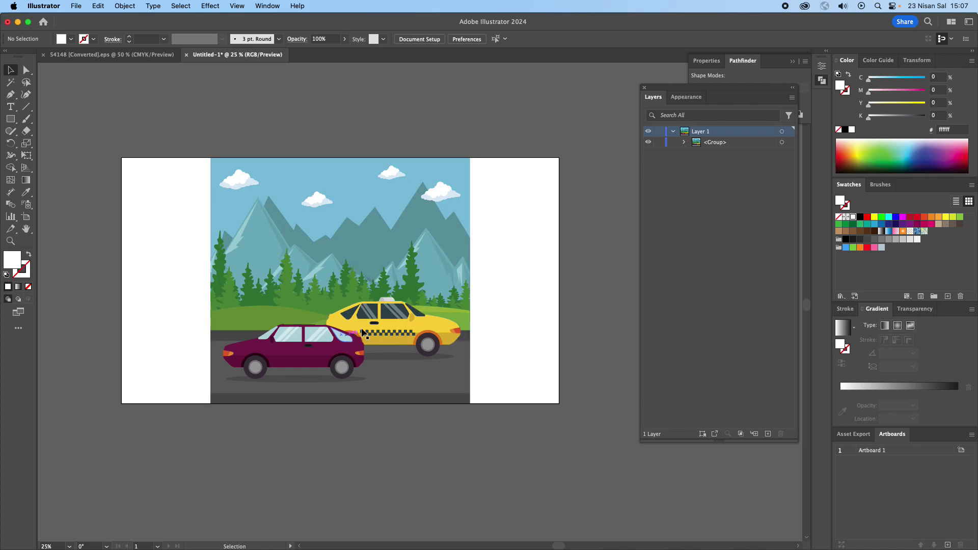
click(391, 325)
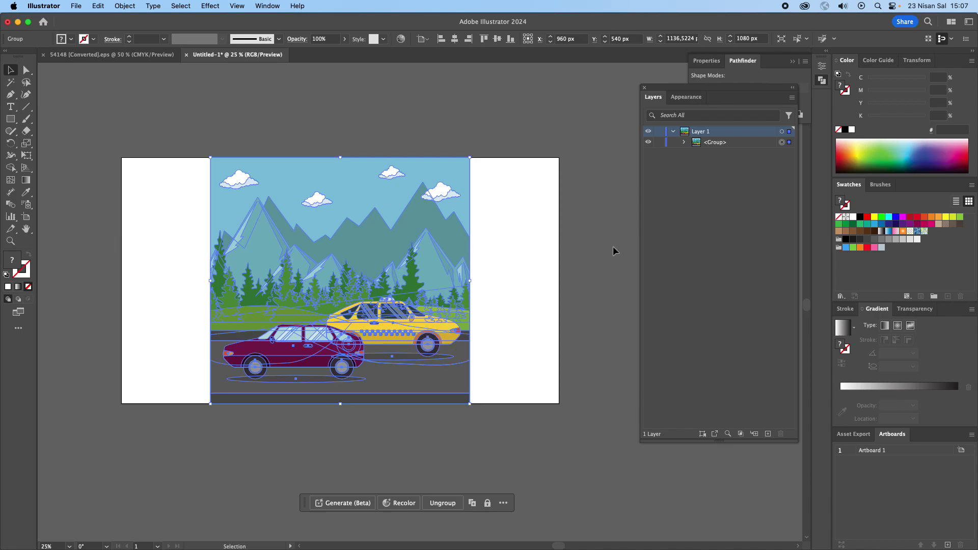
Delete the yellow taxi sub-group from the Layers panel, then target the maroon car group.
click(683, 142)
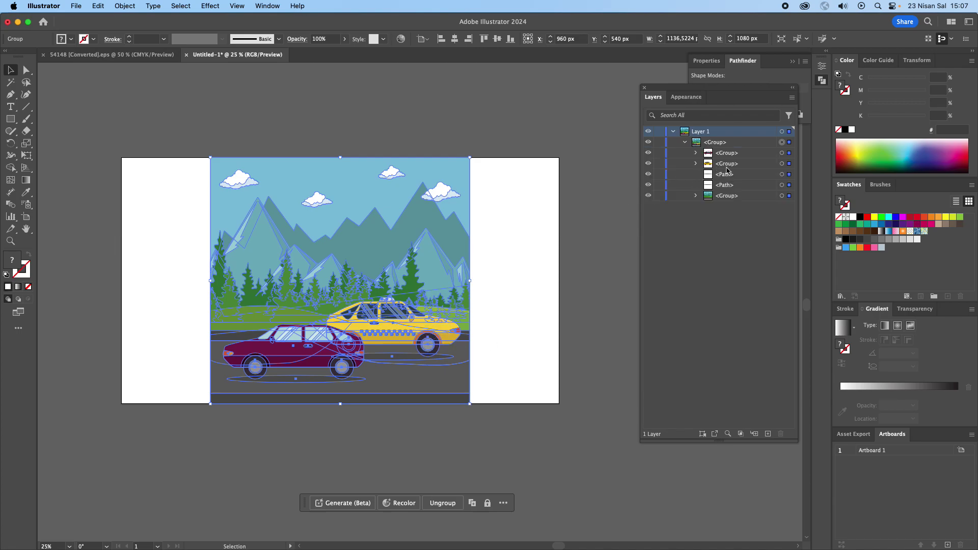
click(782, 163)
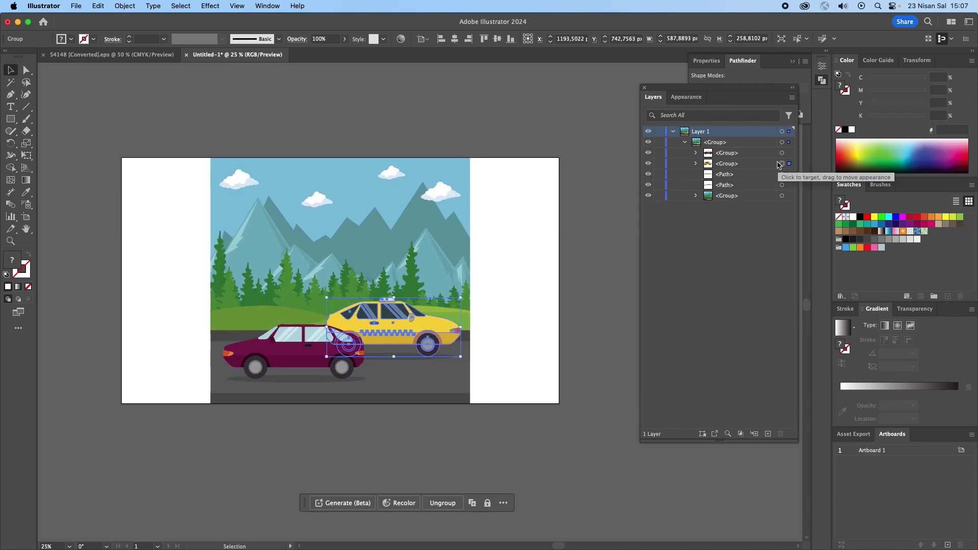
key(Delete)
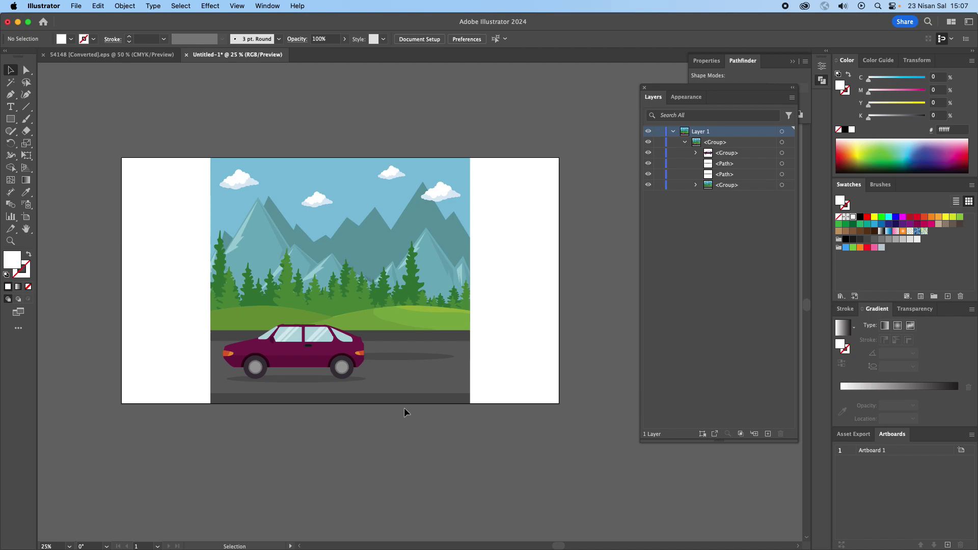
click(782, 153)
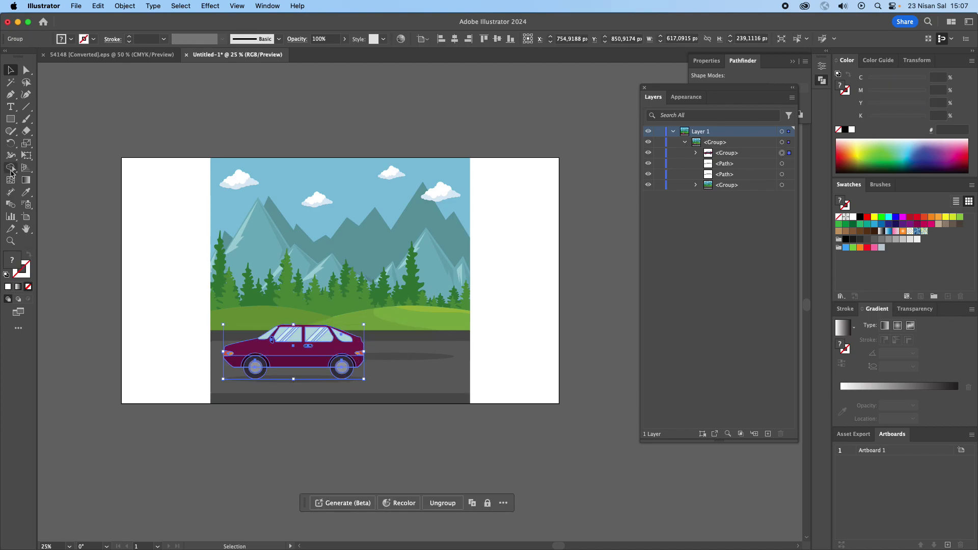
Reflect the maroon car across the vertical axis so it faces the other way.
drag(11, 144, 51, 151)
click(59, 156)
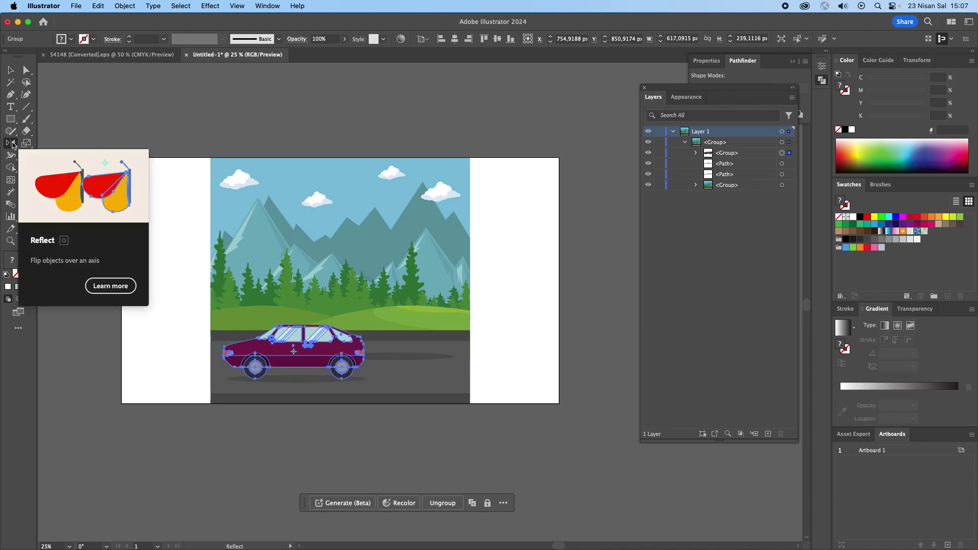
double_click(11, 144)
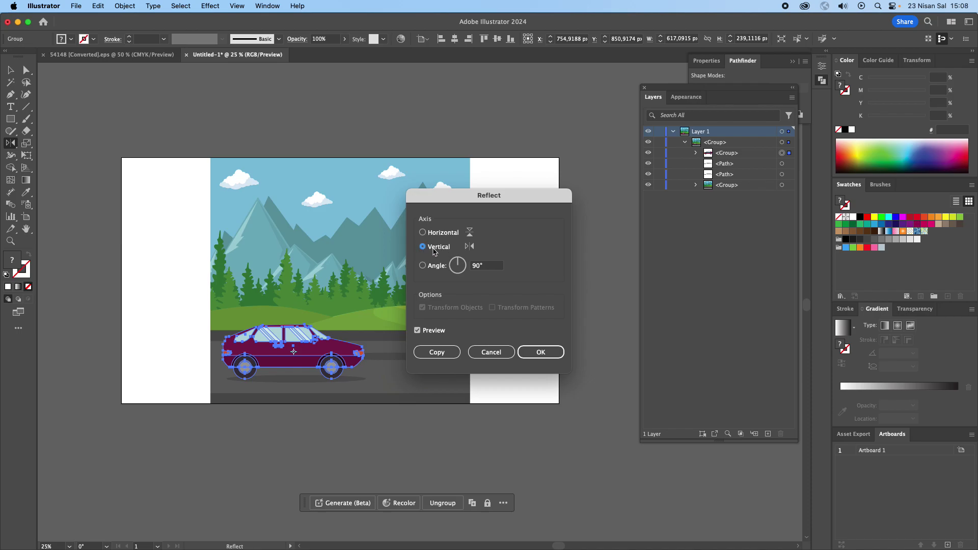
click(536, 352)
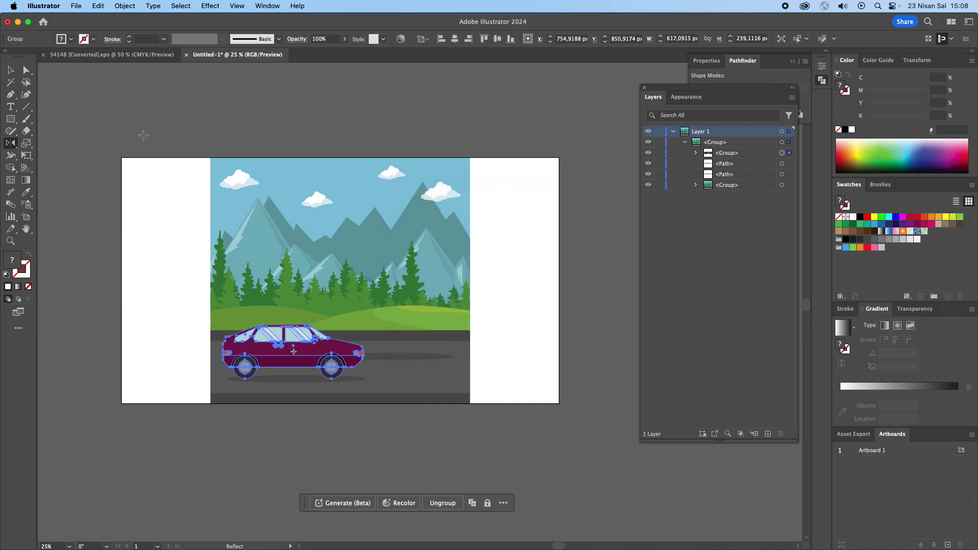
click(26, 71)
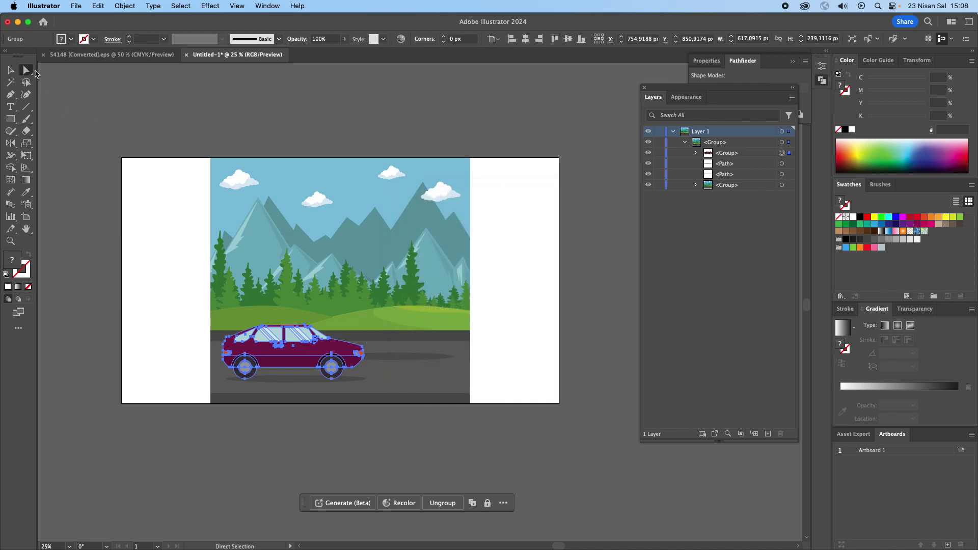
Drag the sky rectangle's left and right sides out to the 1920 px artboard edges.
click(696, 185)
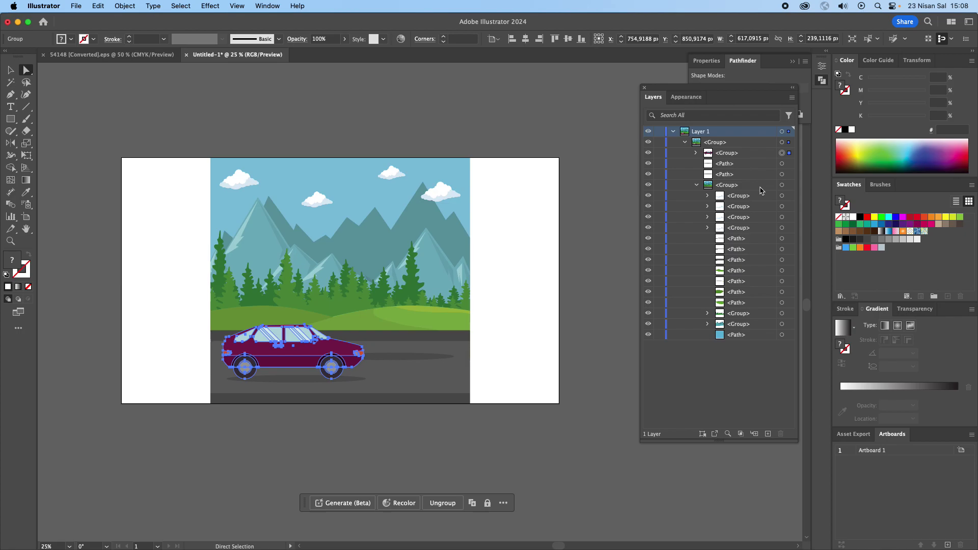
click(783, 334)
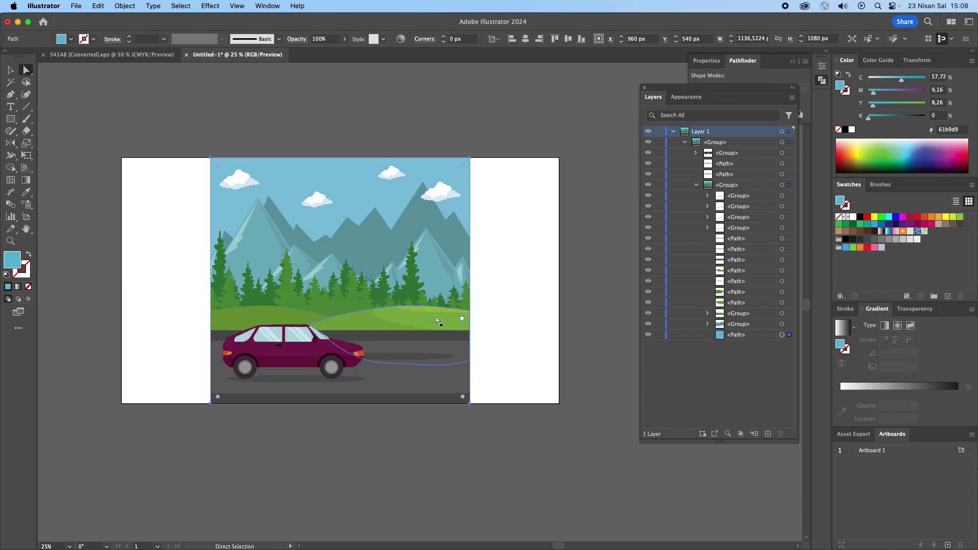
click(10, 69)
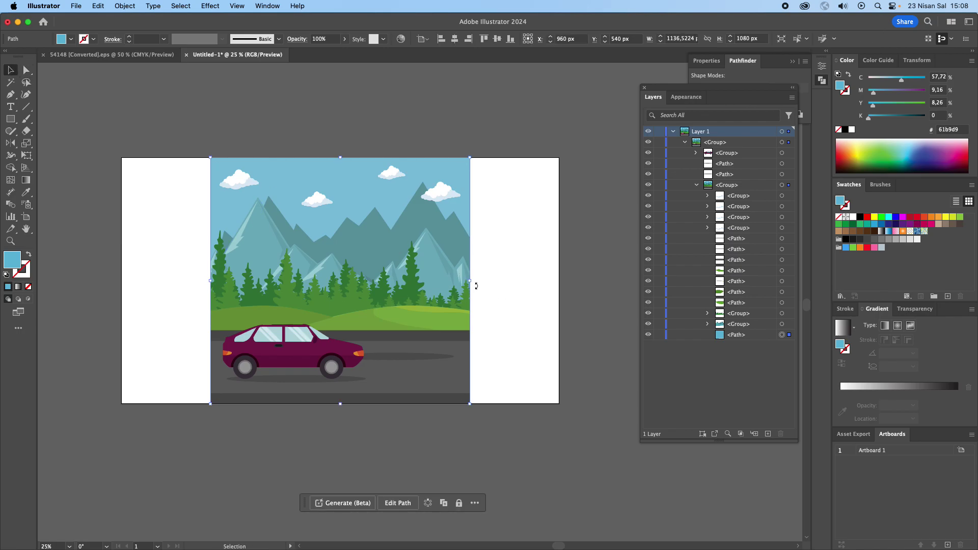
drag(472, 281, 559, 282)
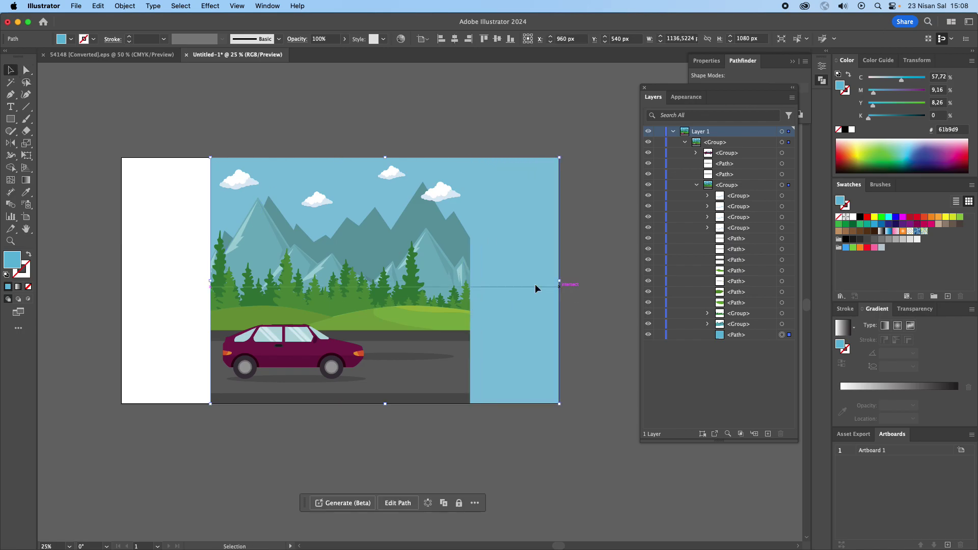
drag(210, 282, 122, 282)
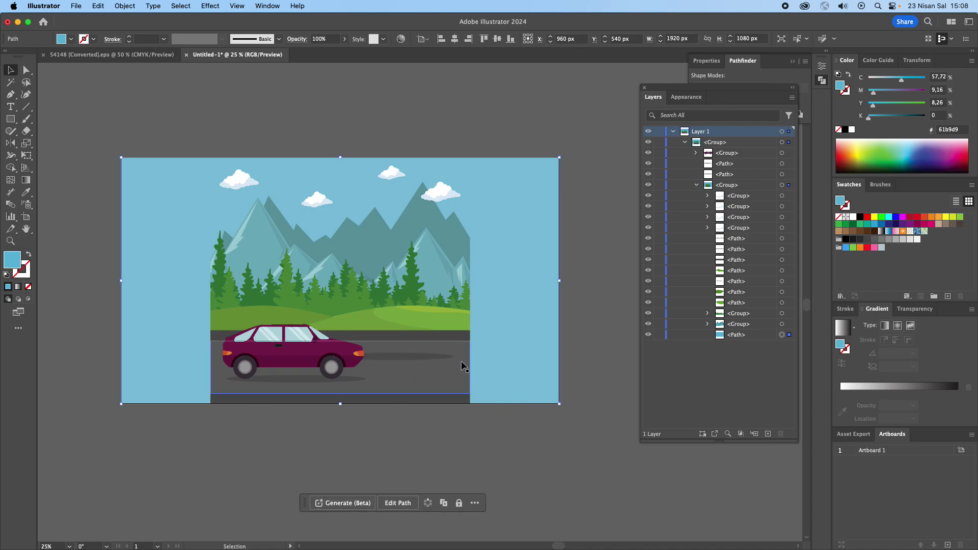
click(26, 70)
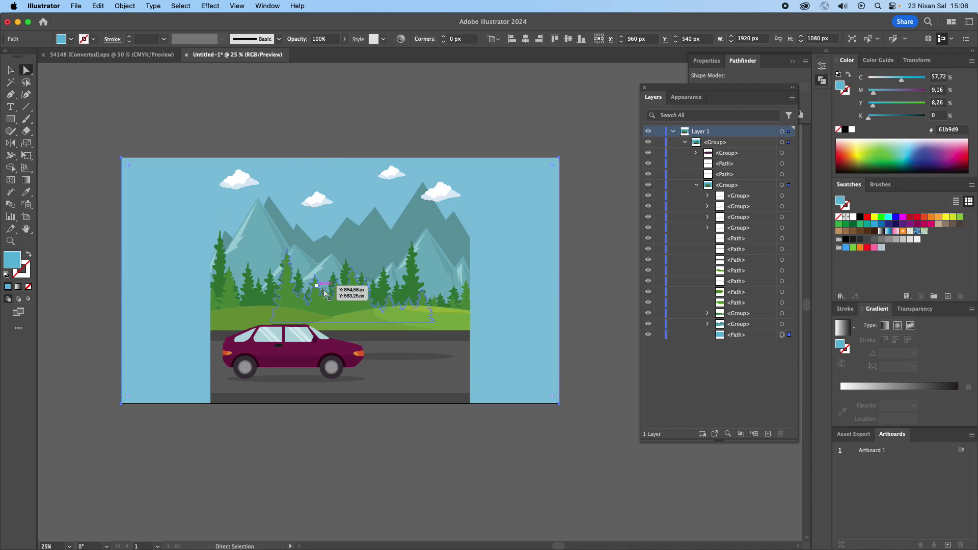
Delete the shadow streak behind the car and the shadow ellipse beneath it.
click(393, 354)
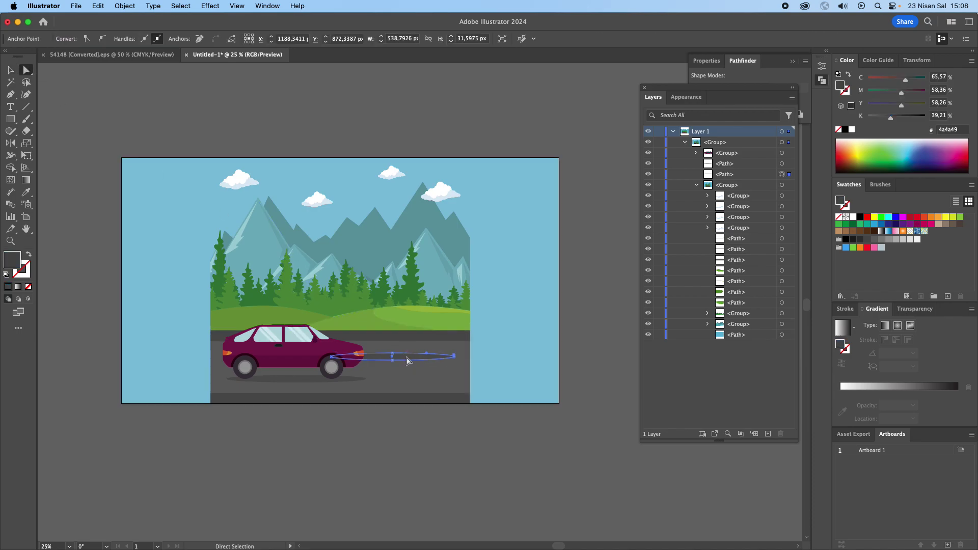
key(Delete)
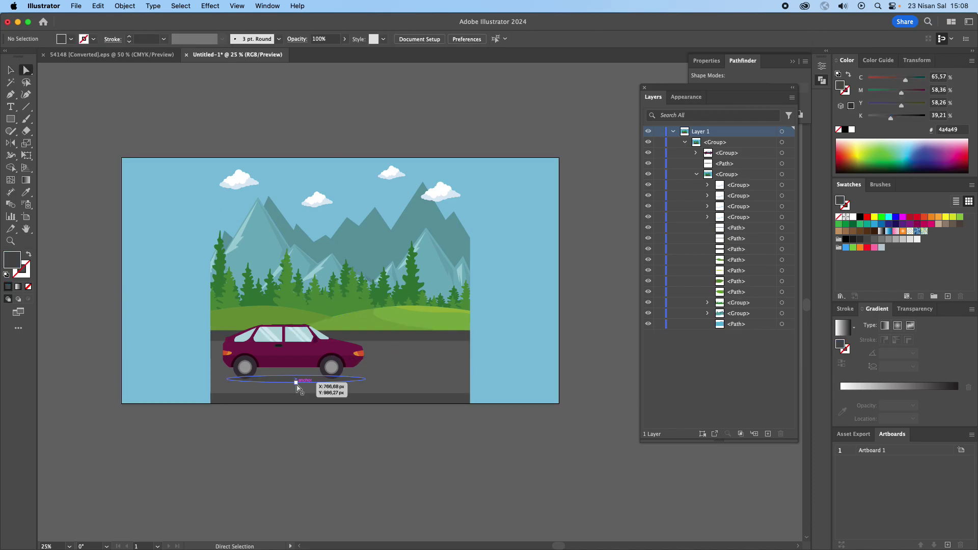
click(300, 381)
key(Delete)
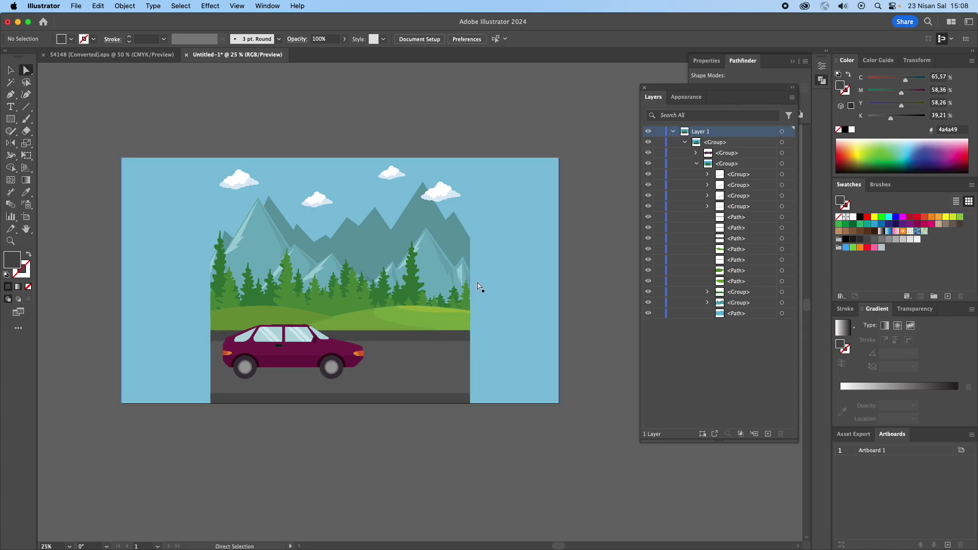
Stretch the road path out to both left and right artboard edges.
click(782, 239)
click(9, 70)
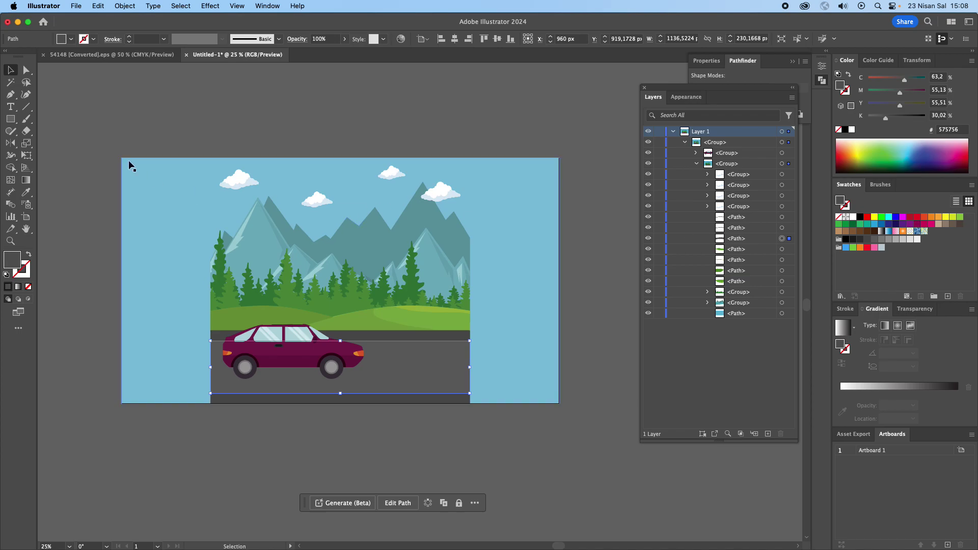
drag(470, 367, 559, 371)
drag(210, 367, 120, 361)
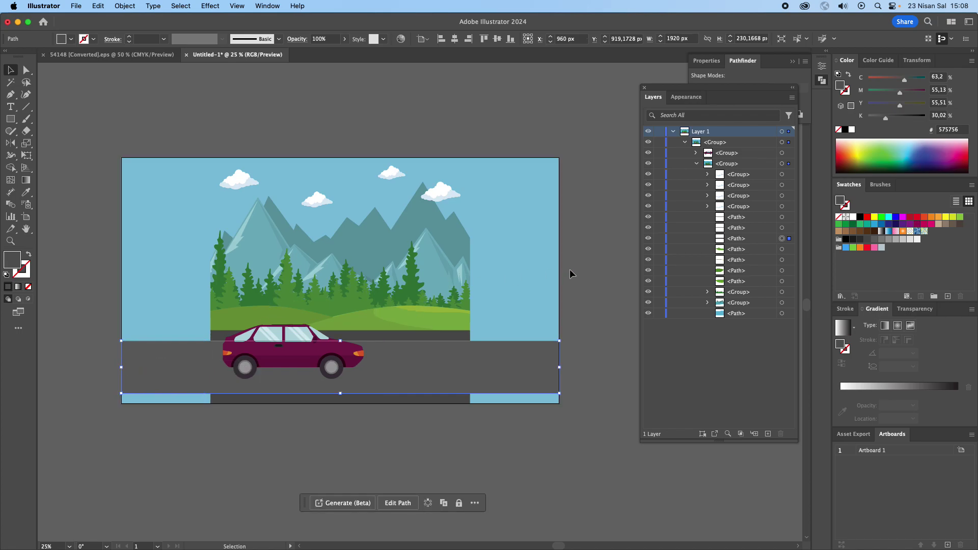
Stretch both dark road strips out to the left and right artboard edges.
click(783, 217)
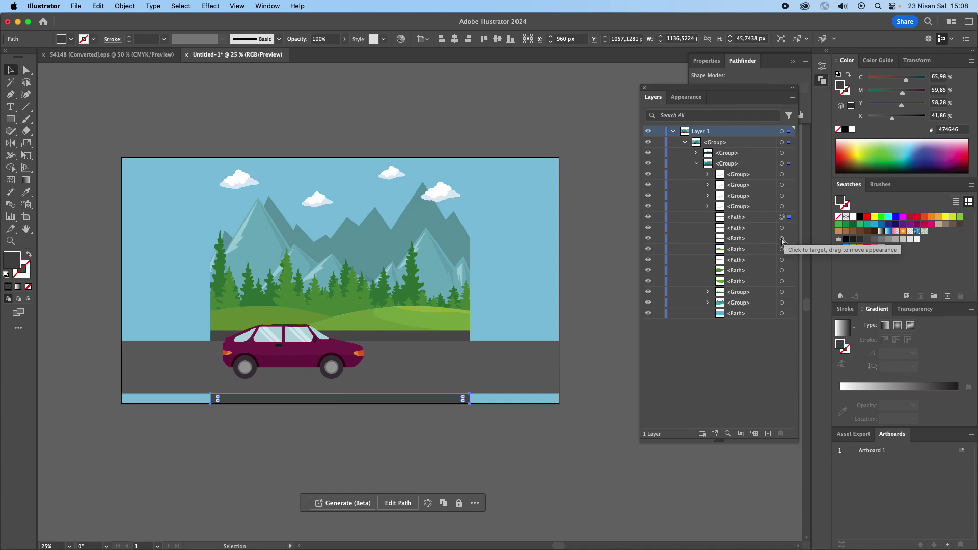
shift+click(783, 238)
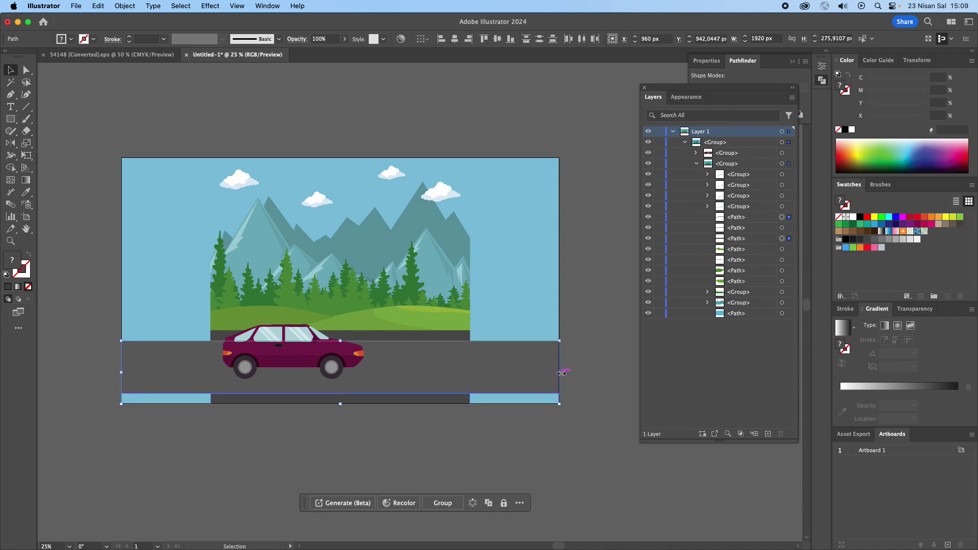
click(783, 227)
shift+click(782, 217)
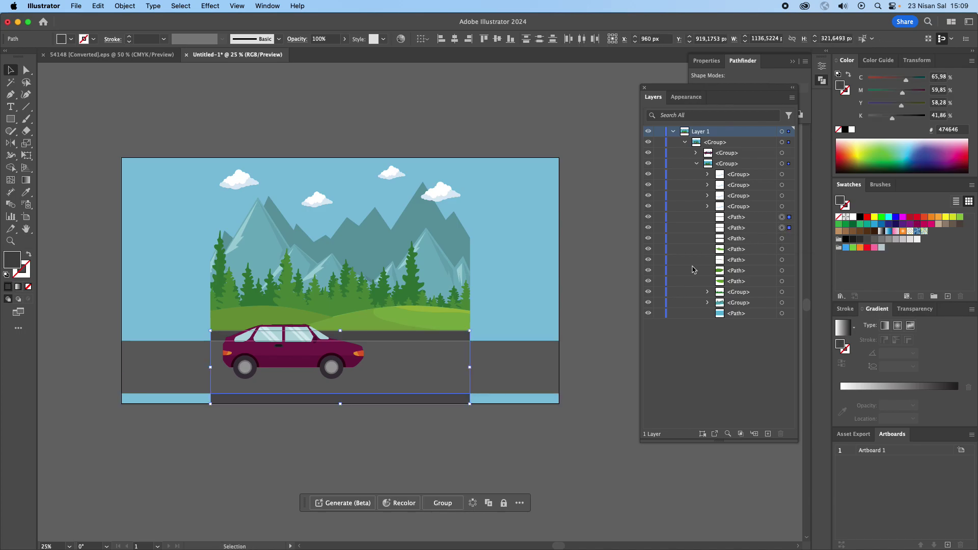
drag(469, 367, 559, 367)
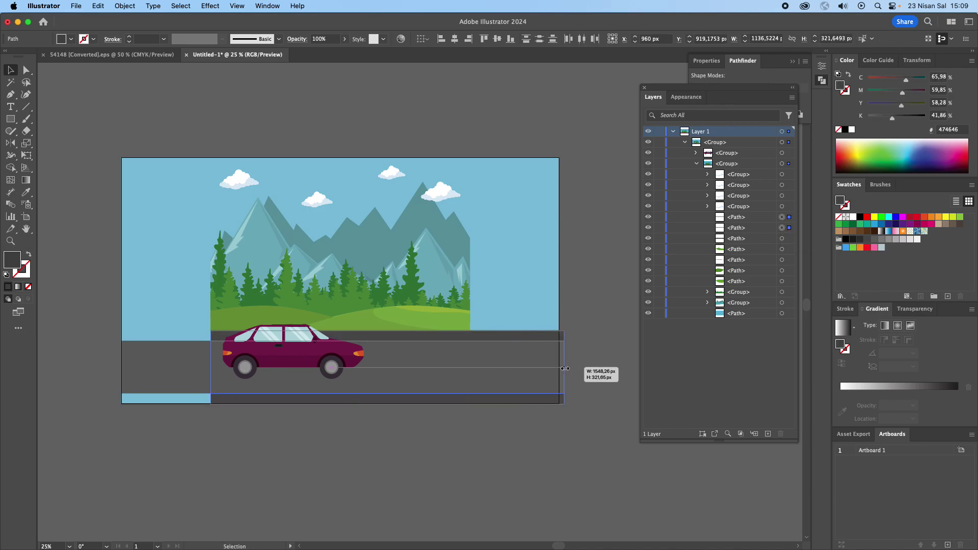
drag(211, 366, 121, 371)
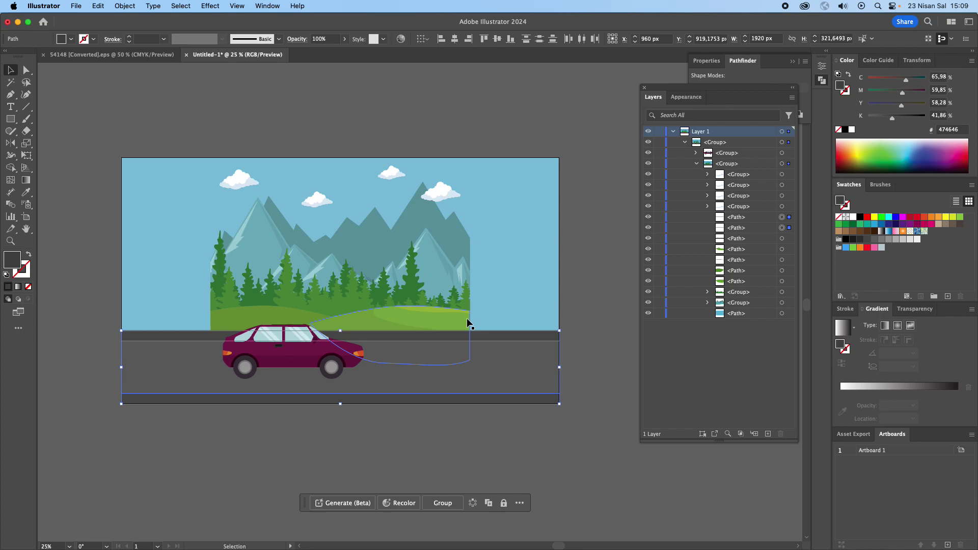
click(783, 250)
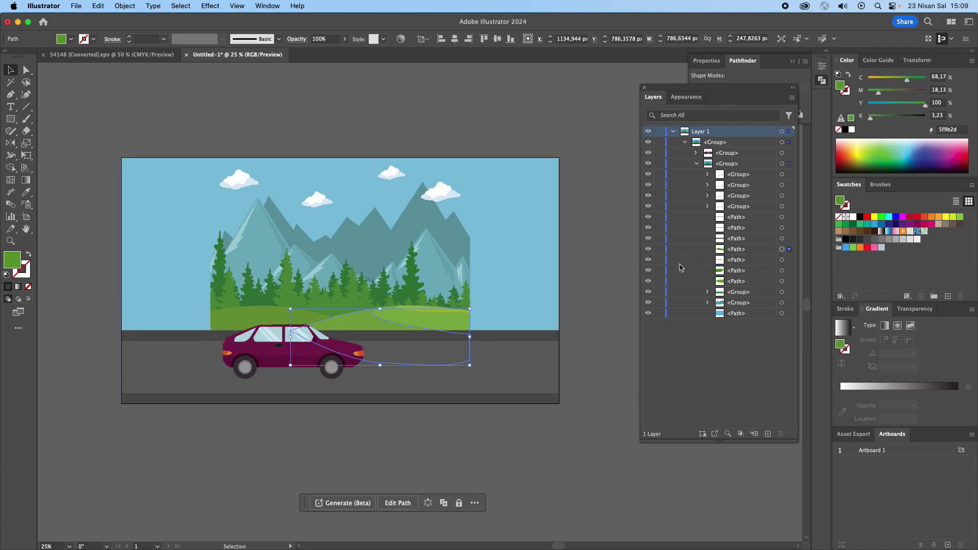
Stretch one green hill to the right edge and the left hill to the left edge.
drag(470, 310, 559, 312)
click(782, 270)
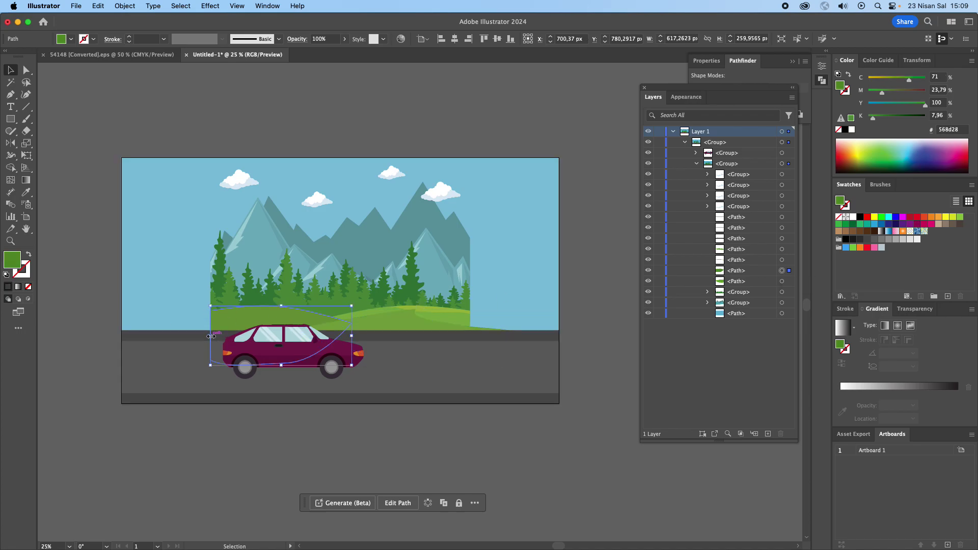
drag(211, 336, 121, 341)
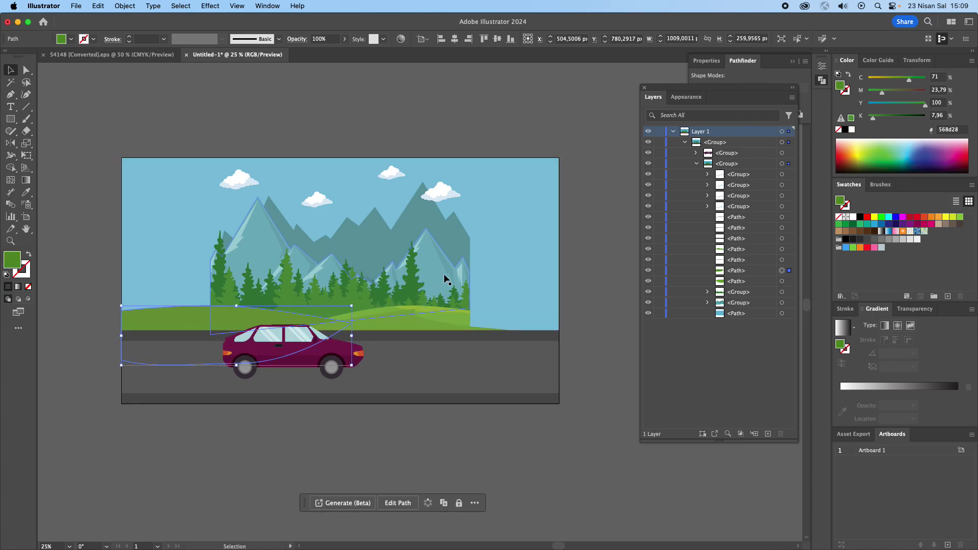
Find the large green hill path and widen it toward the right edge.
click(466, 316)
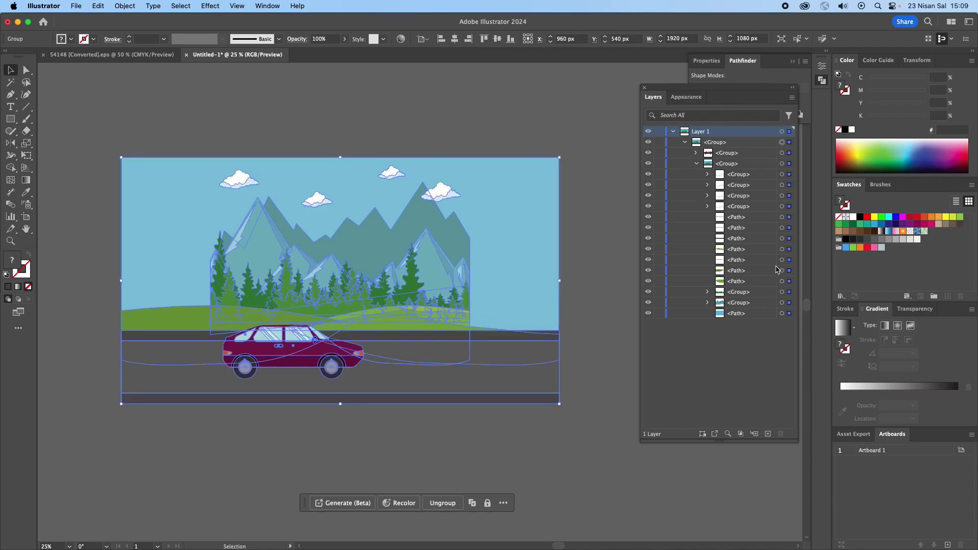
click(782, 249)
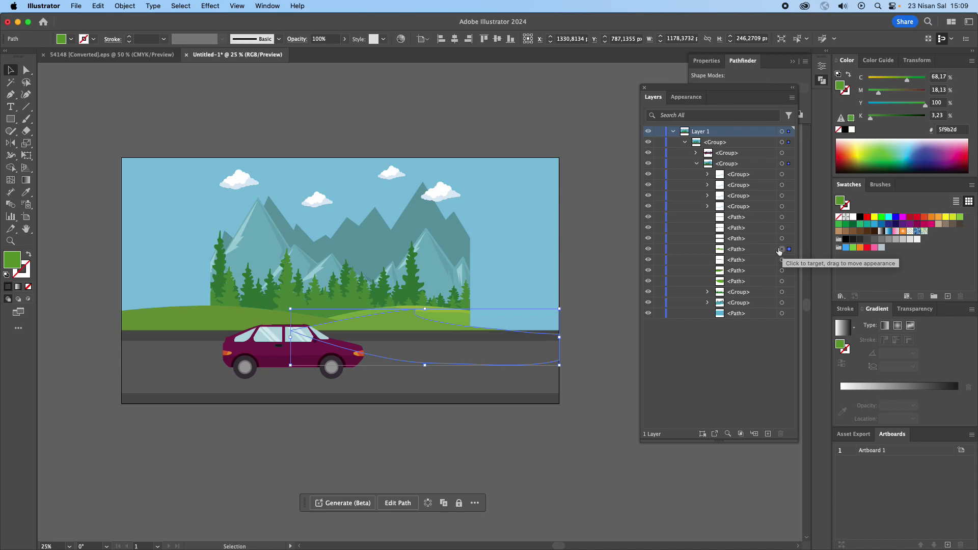
click(782, 174)
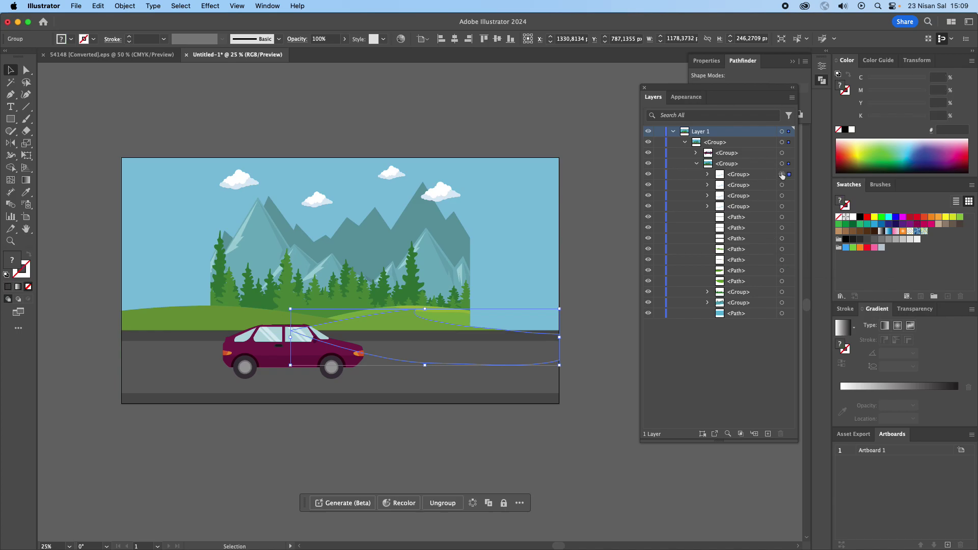
click(782, 217)
click(782, 238)
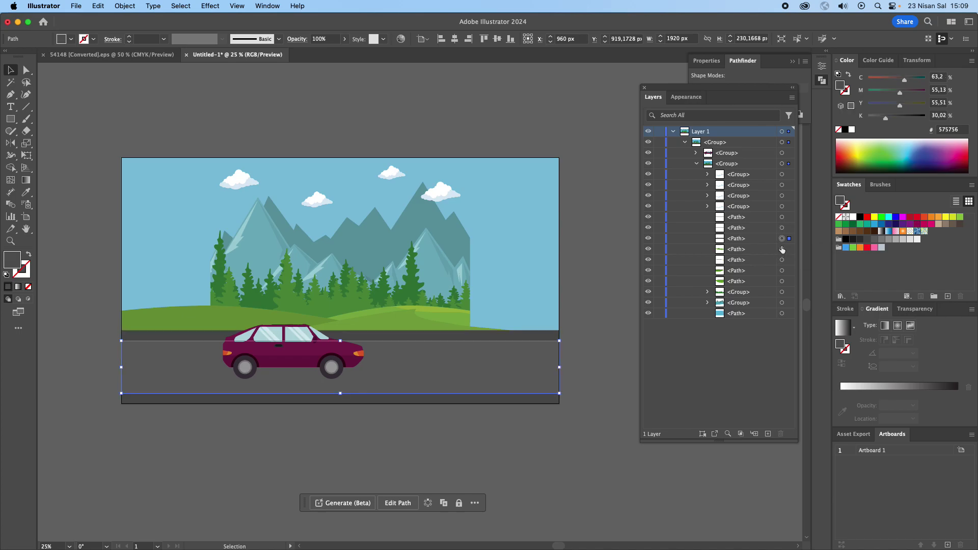
click(782, 249)
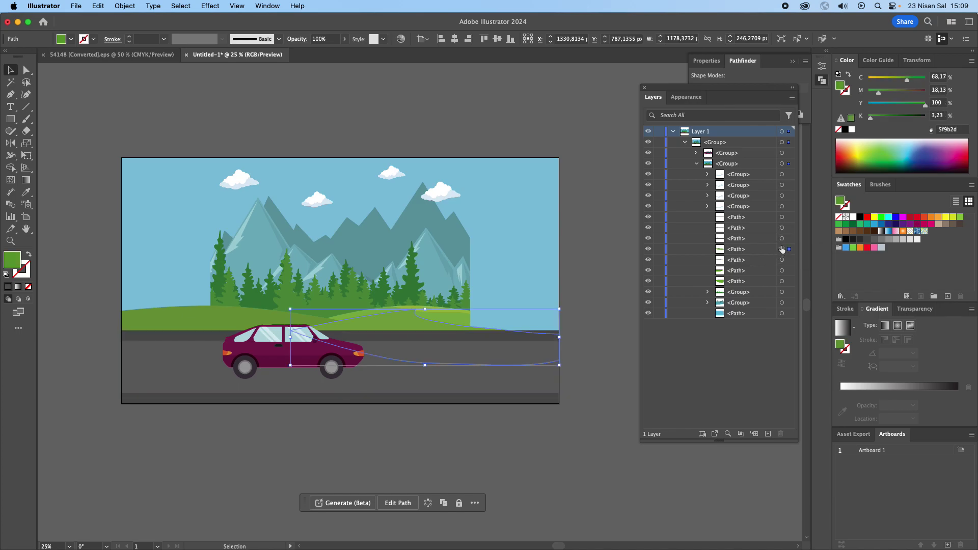
click(761, 253)
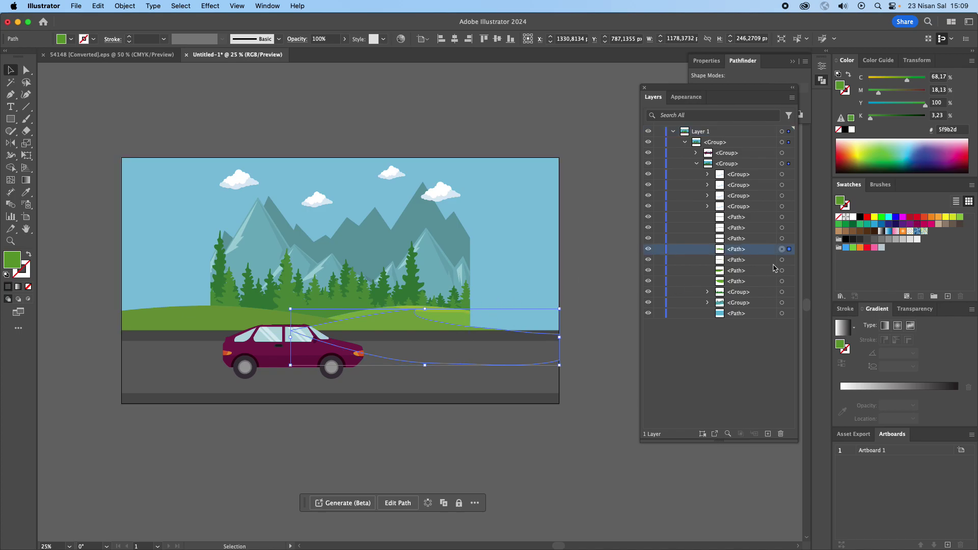
click(782, 261)
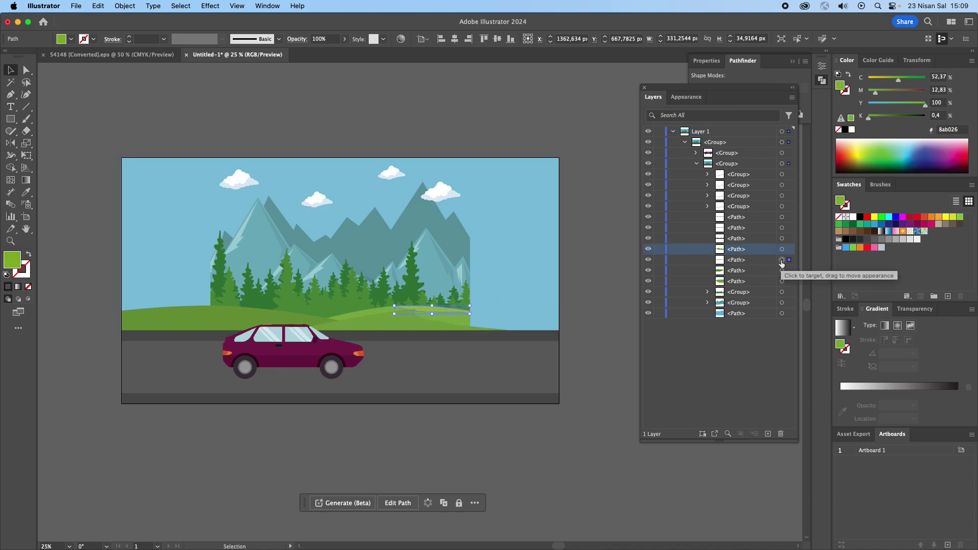
click(782, 281)
drag(470, 336, 560, 336)
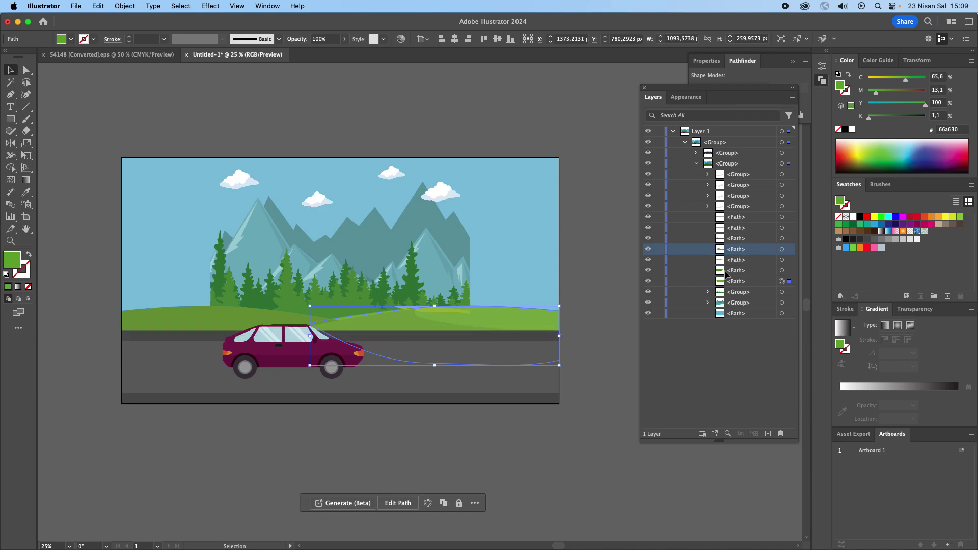
Stretch the small light-green hill across the meadow's right side.
click(782, 260)
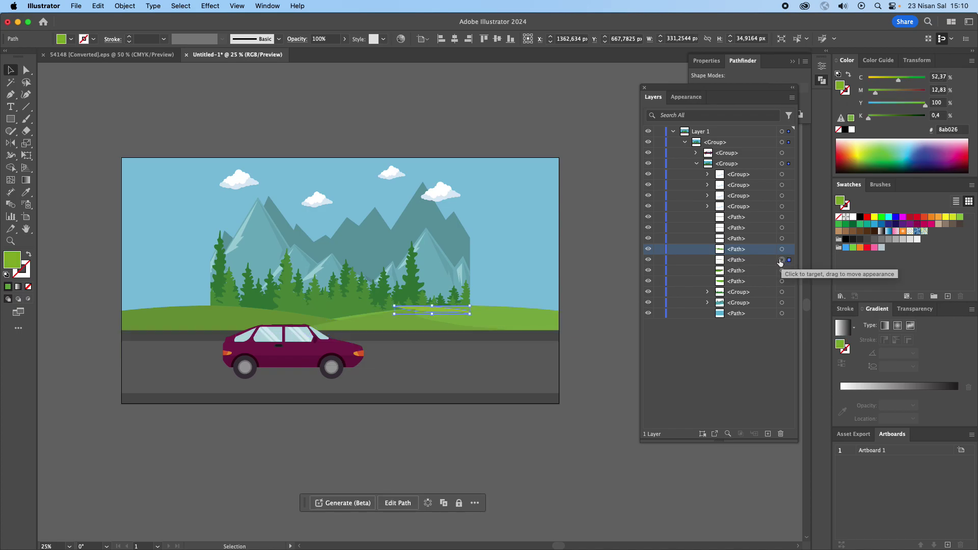
drag(463, 310, 567, 315)
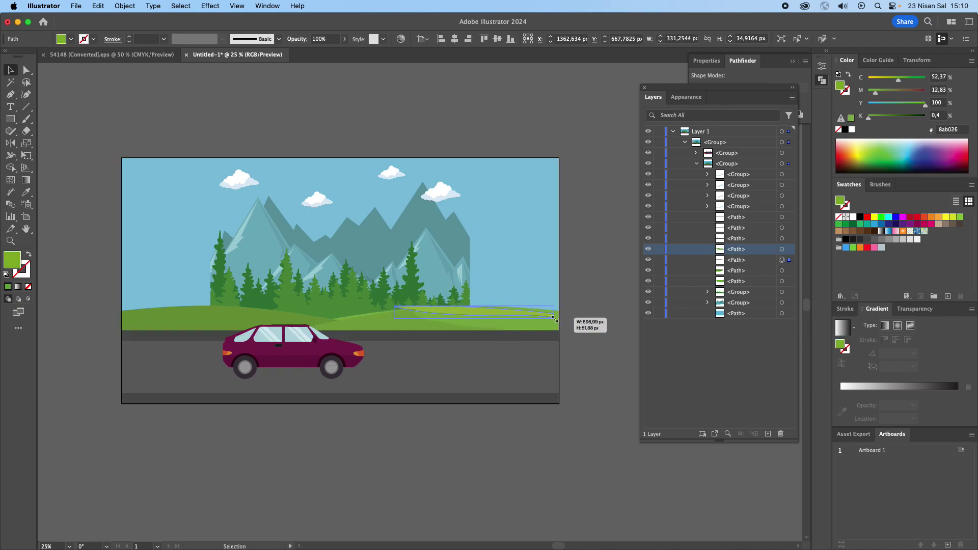
drag(567, 315, 563, 314)
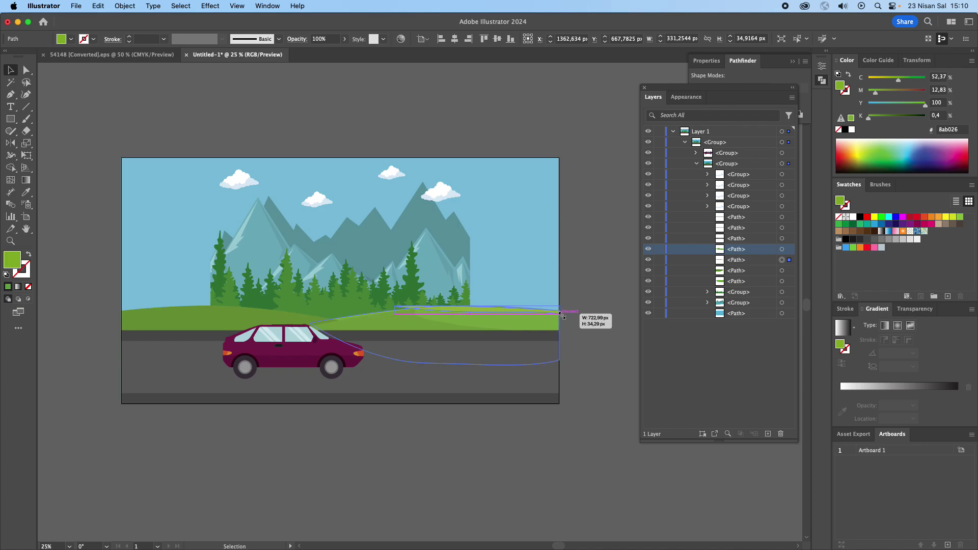
click(608, 298)
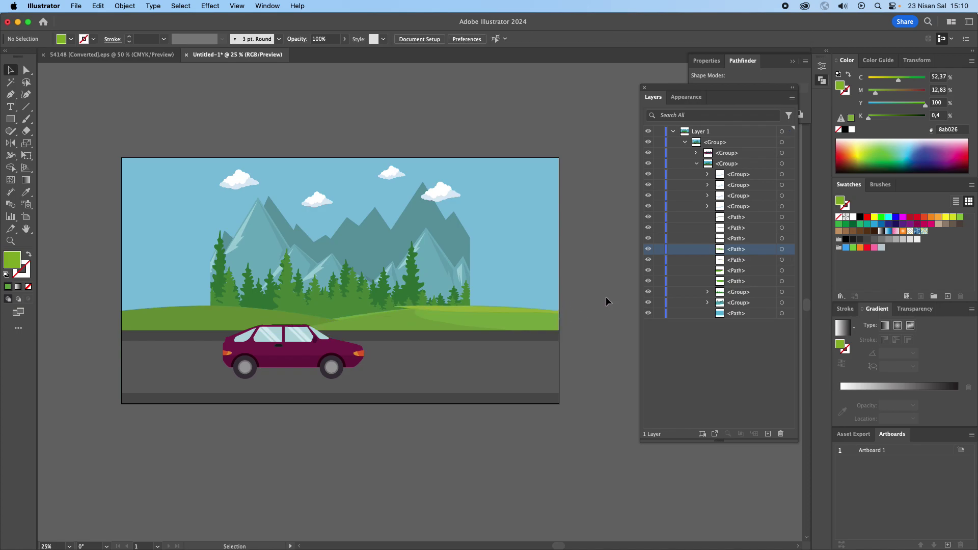
Drag three anchor points so the light-green hill forms a gently raised curve.
click(26, 70)
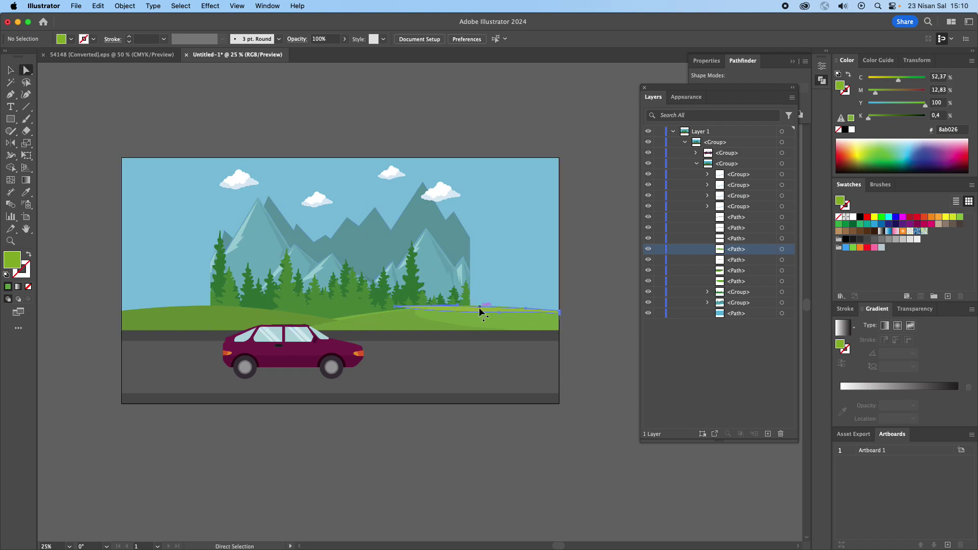
drag(480, 308, 484, 304)
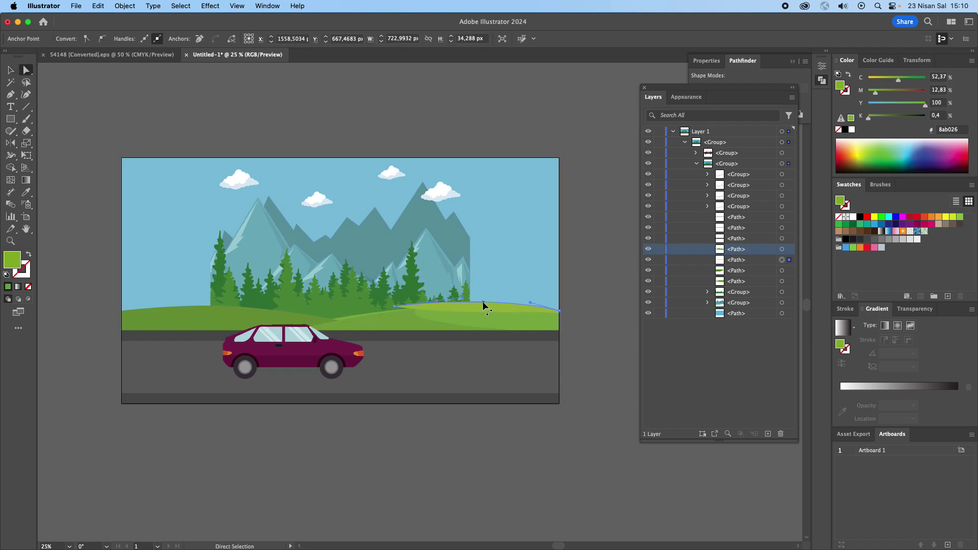
drag(395, 306, 394, 310)
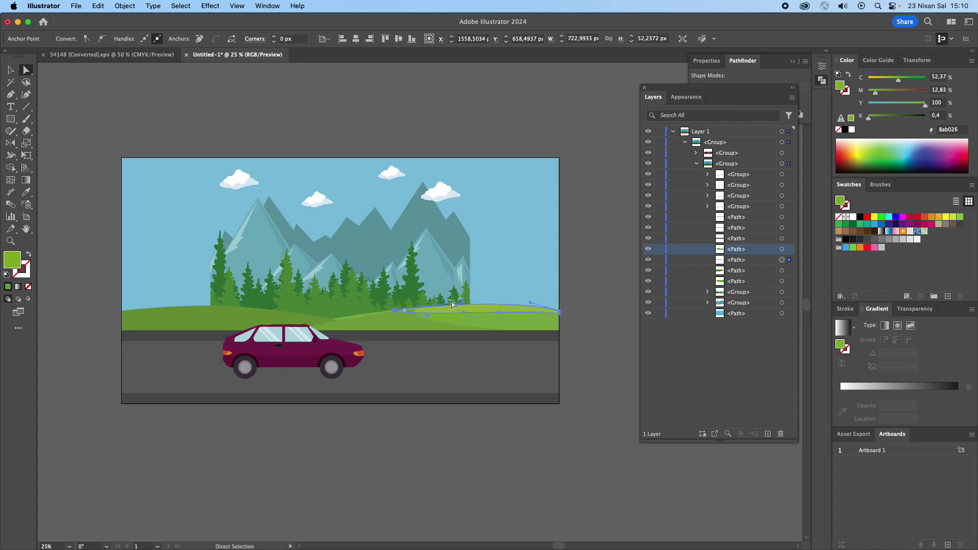
drag(530, 303, 529, 299)
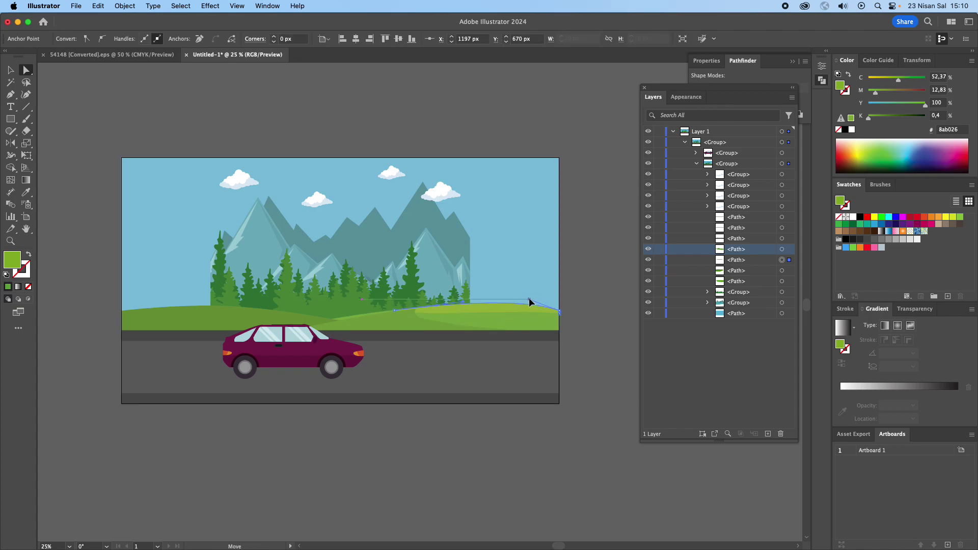
click(578, 285)
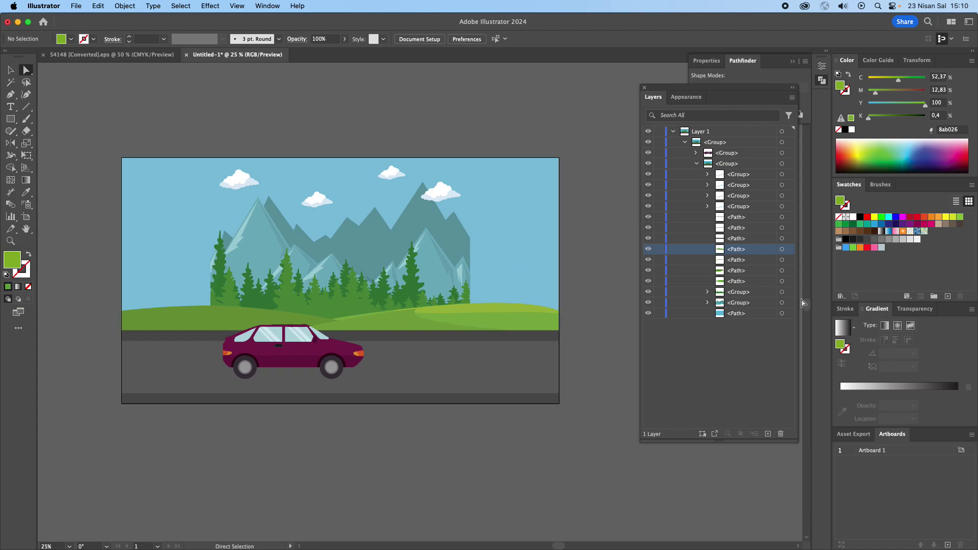
click(781, 291)
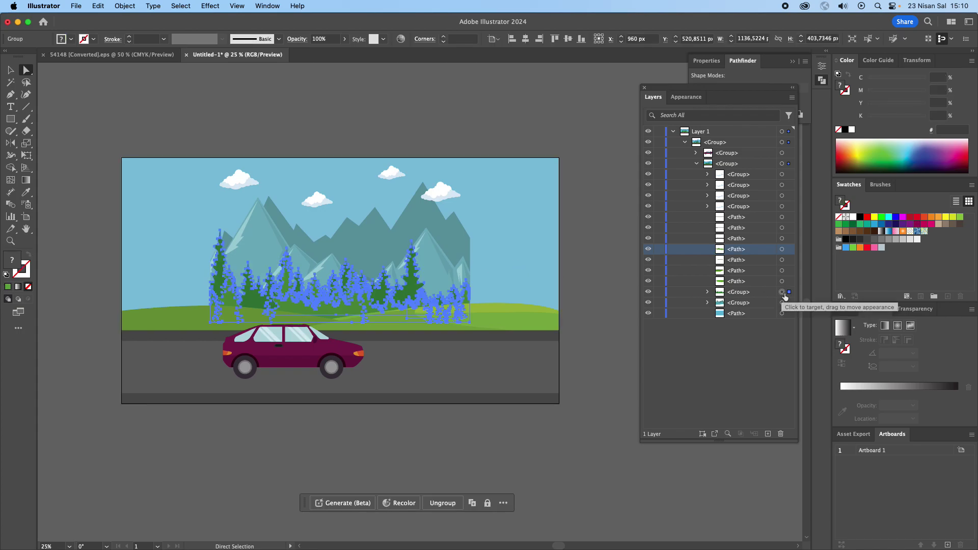
Target three small trees inside the expanded trees group.
click(707, 292)
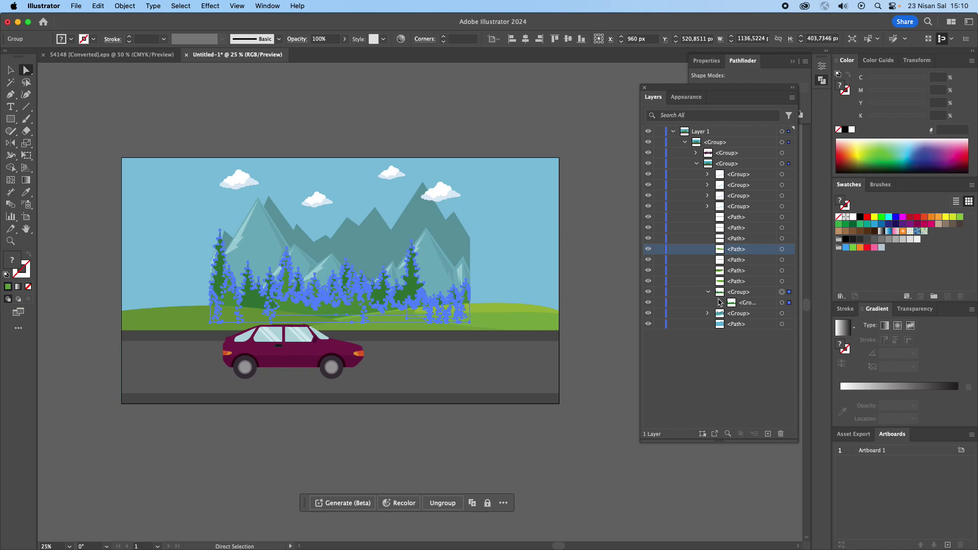
click(719, 303)
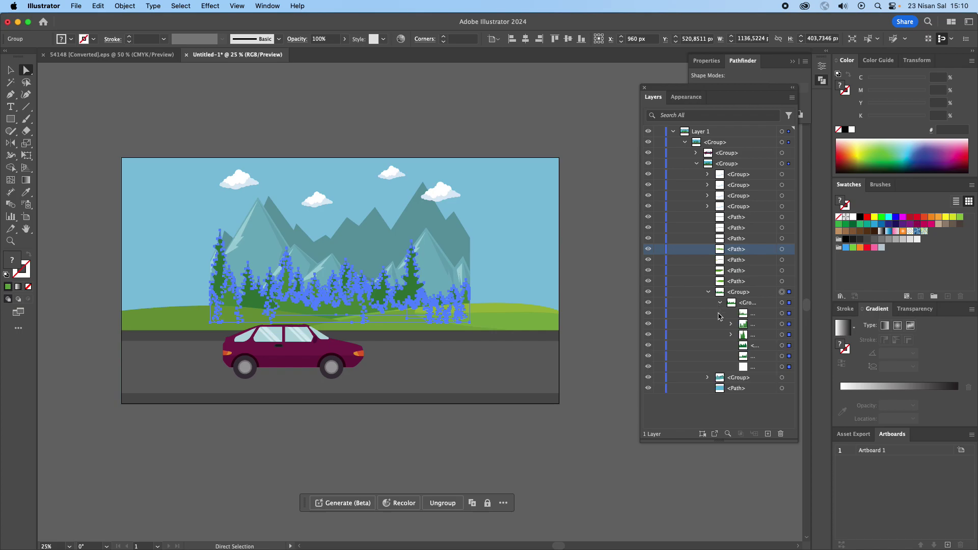
click(781, 314)
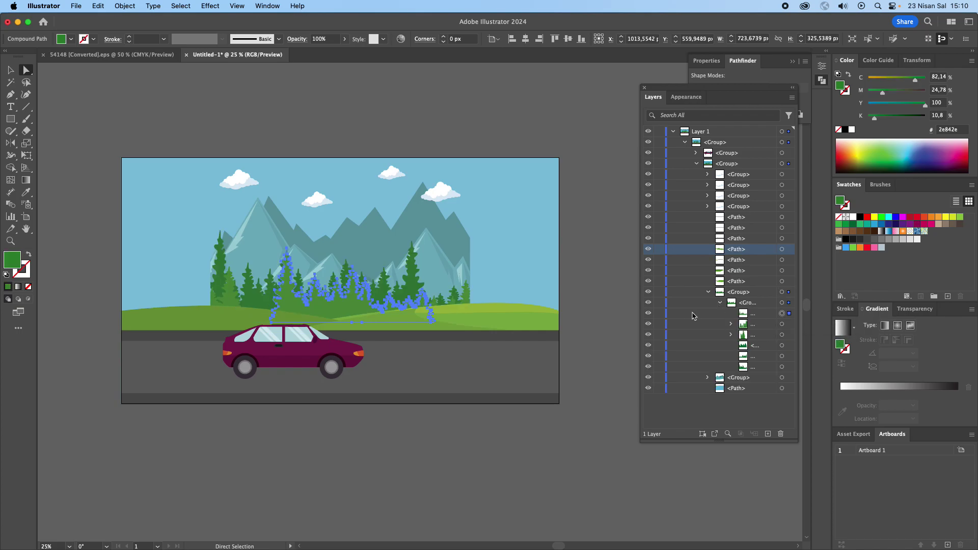
click(11, 72)
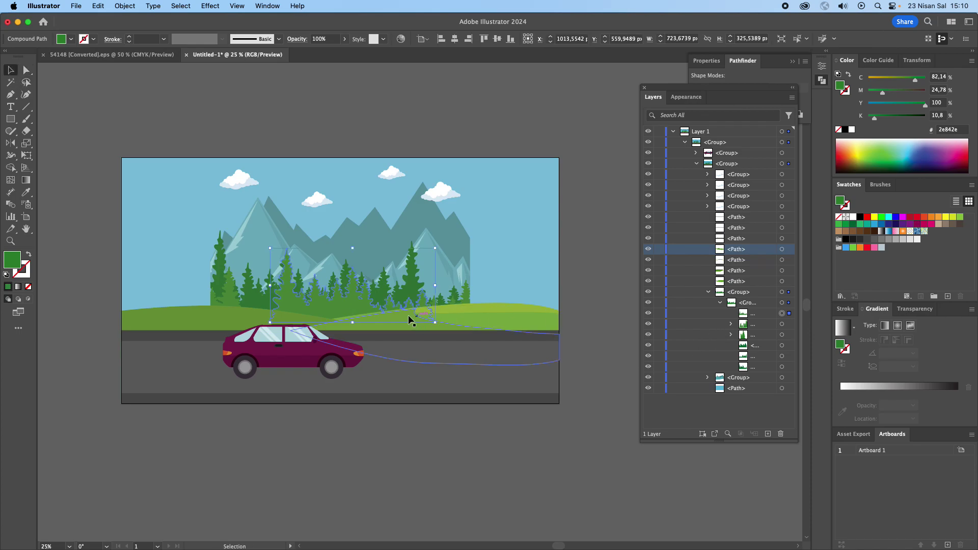
click(254, 308)
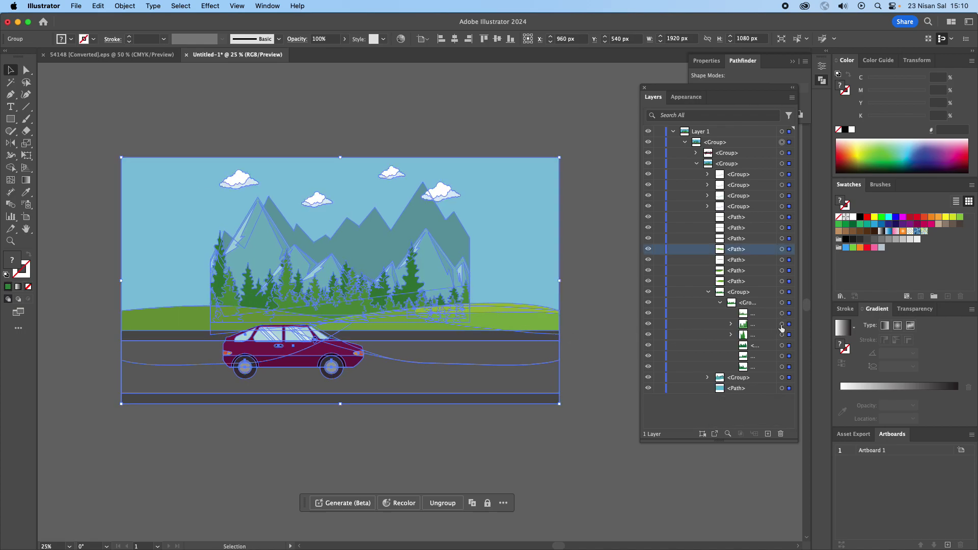
click(731, 324)
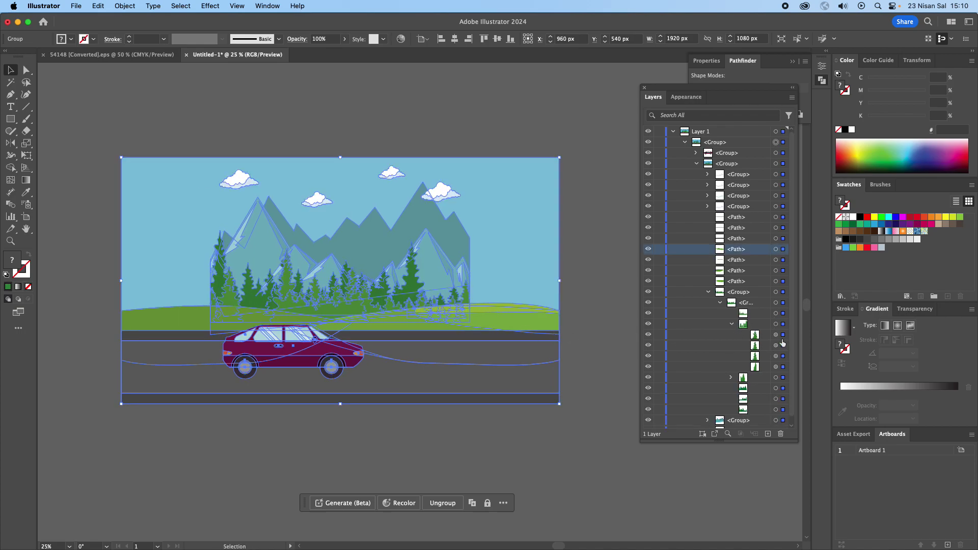
click(776, 334)
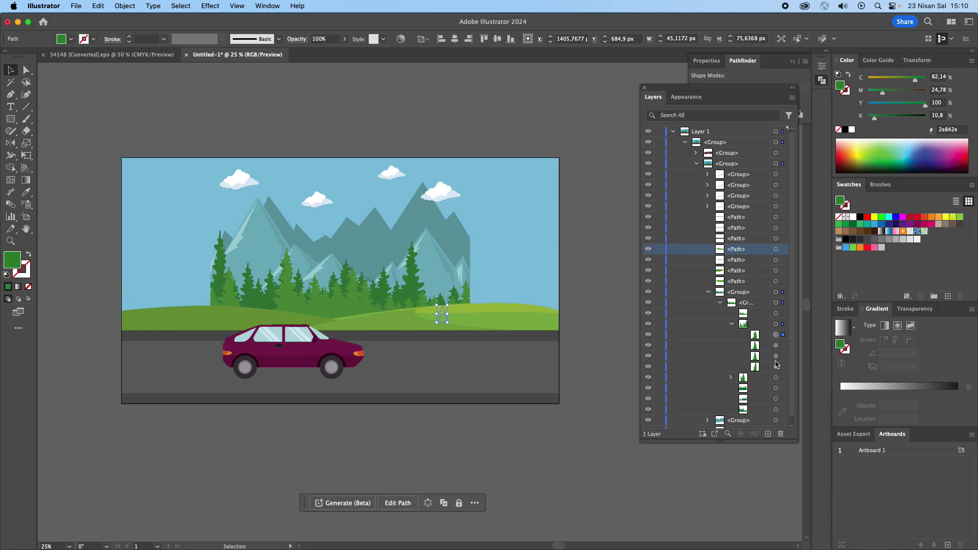
click(776, 346)
click(776, 357)
shift+click(775, 357)
shift+click(775, 345)
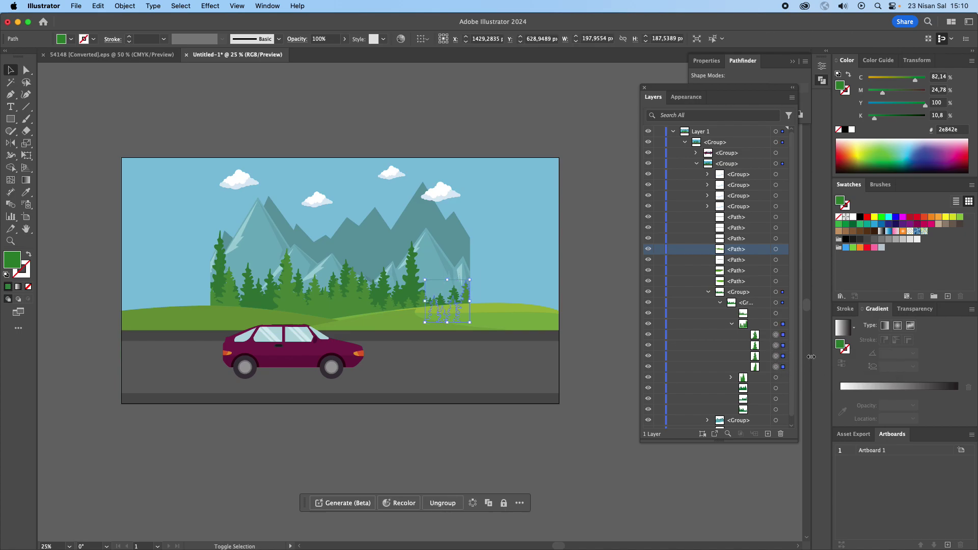
Nudge the three trees up and right, then enlarge them to the meadow's right edge.
key(shift+Up)
key(shift+Up)
key(shift+Up)
key(shift+Up)
key(shift+Right)
key(shift+Right)
key(shift+Right)
key(shift+Right)
key(shift+Right)
key(shift+Right)
key(shift+Right)
key(shift+Right)
key(shift+Right)
key(shift+Right)
key(shift+Right)
key(shift+Right)
key(shift+Up)
key(shift+Up)
key(shift+Up)
key(shift+Up)
key(shift+Up)
key(shift+Right)
key(shift+Right)
key(shift+Right)
key(shift+Right)
key(shift+Right)
key(shift+Right)
key(shift+Right)
key(shift+Right)
key(shift+Right)
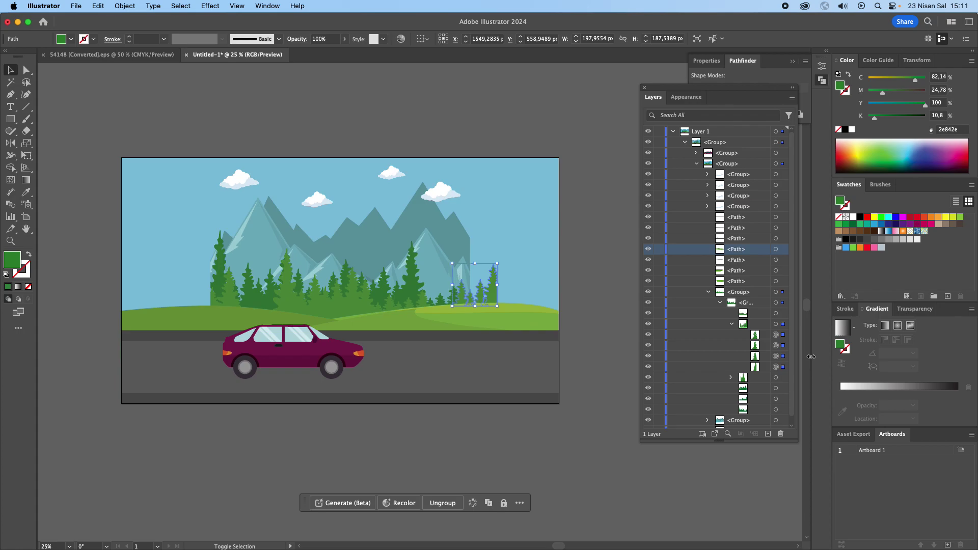
key(shift+Right)
key(shift+Right)
key(shift+Right)
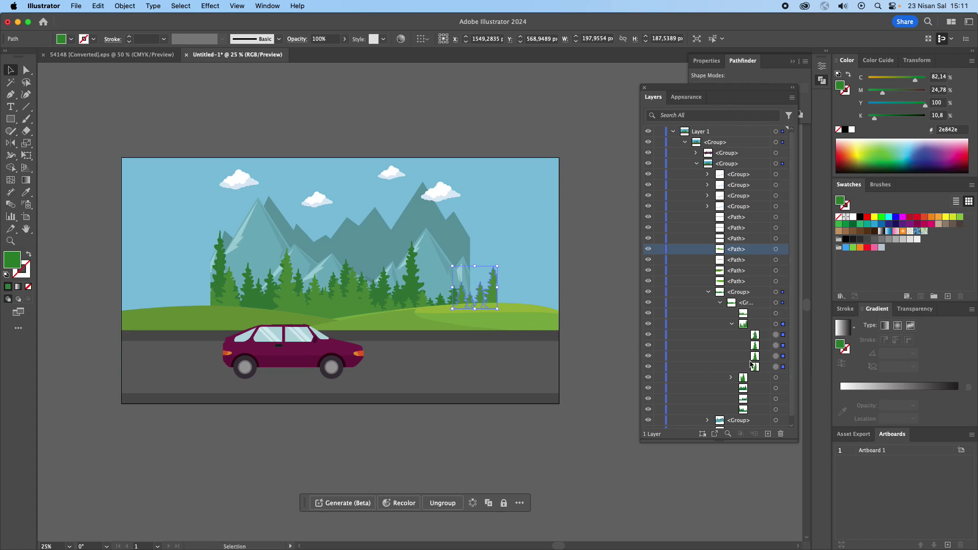
drag(498, 266, 560, 243)
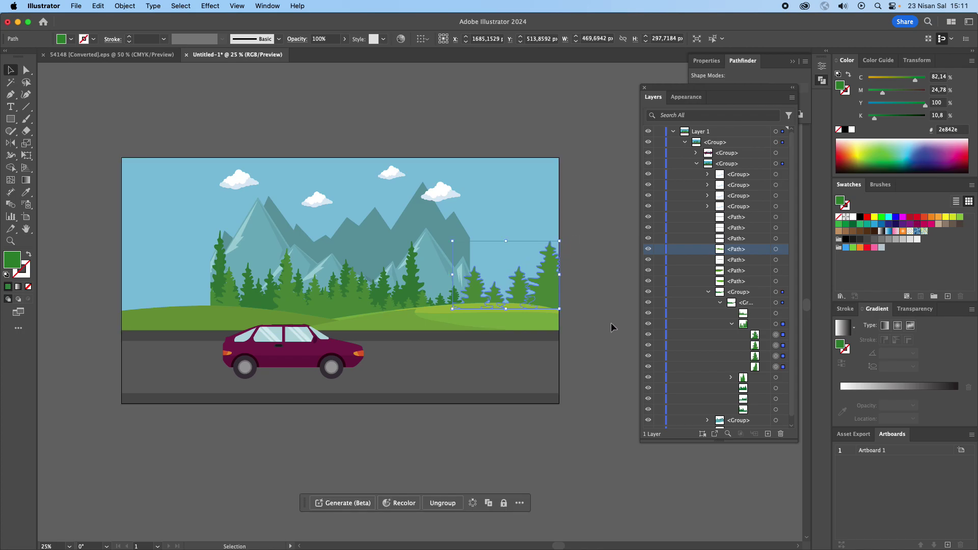
key(Down)
key(Down)
key(Down)
key(Left)
key(Left)
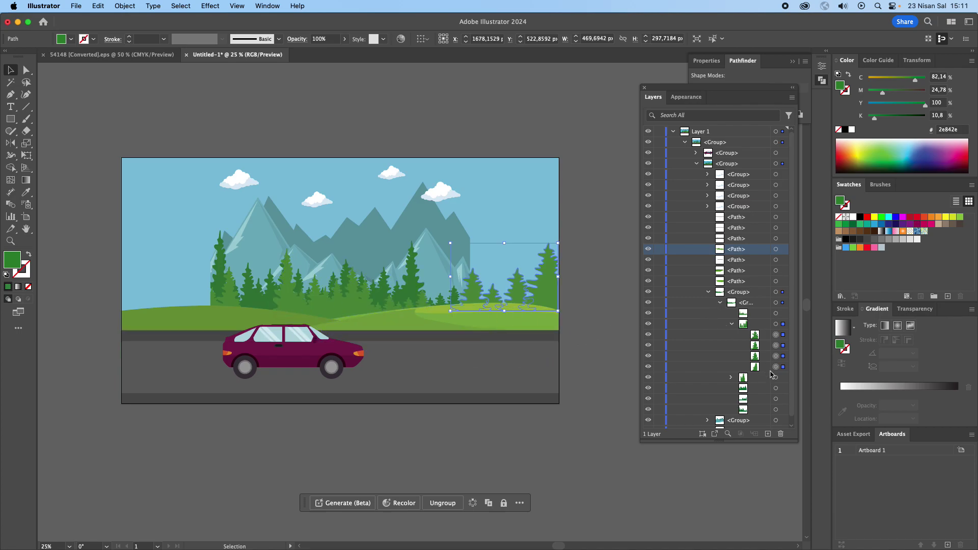
Move a small tree to the meadow's far left edge.
click(732, 377)
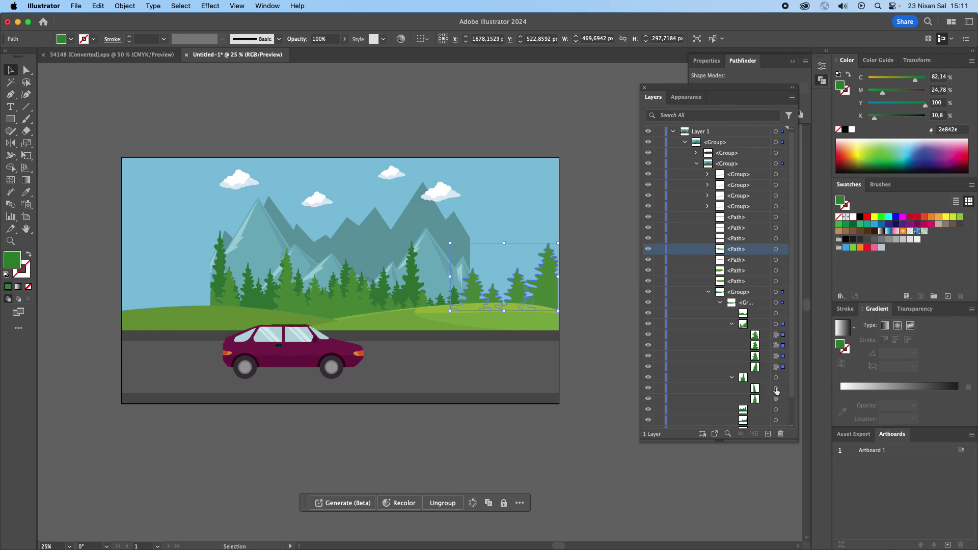
click(775, 389)
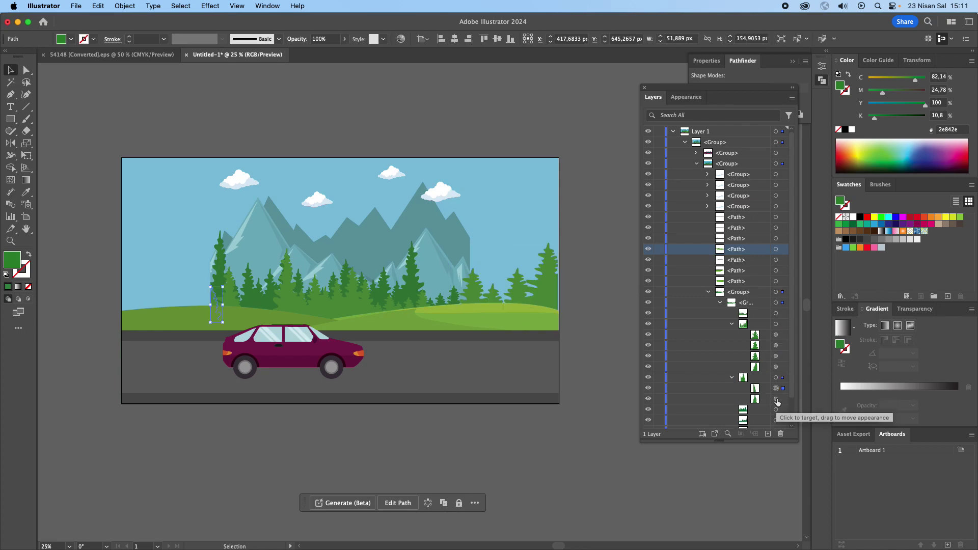
shift+click(776, 399)
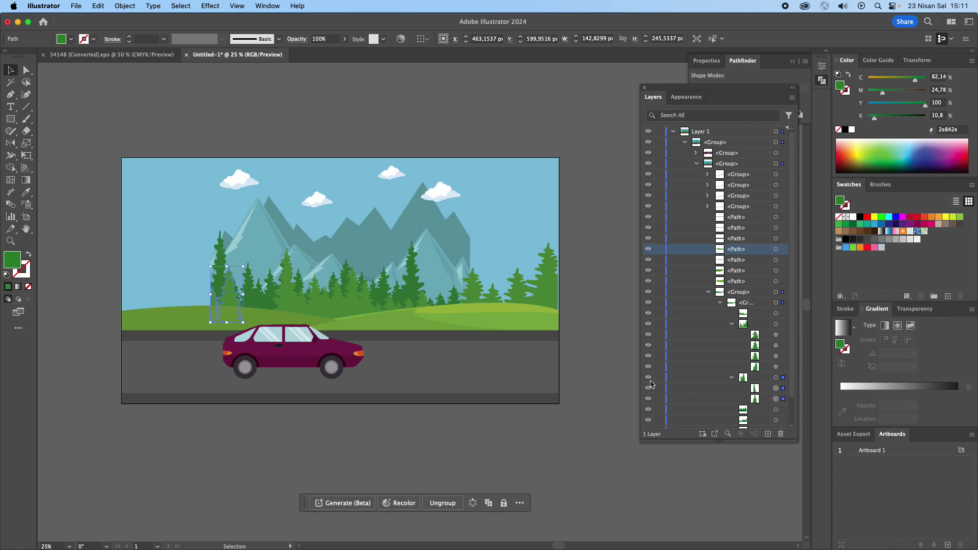
key(shift+Left)
key(shift+Left)
key(shift+Left)
key(shift+Left)
key(shift+Left)
key(shift+Left)
key(shift+Left)
key(shift+Left)
key(shift+Left)
key(shift+Left)
key(shift+Left)
key(shift+Left)
key(shift+Left)
key(shift+Left)
key(shift+Left)
key(shift+Left)
key(shift+Left)
key(shift+Left)
key(shift+Left)
key(shift+Left)
key(shift+Left)
key(shift+Left)
key(shift+Up)
key(shift+Up)
key(shift+Up)
key(shift+Up)
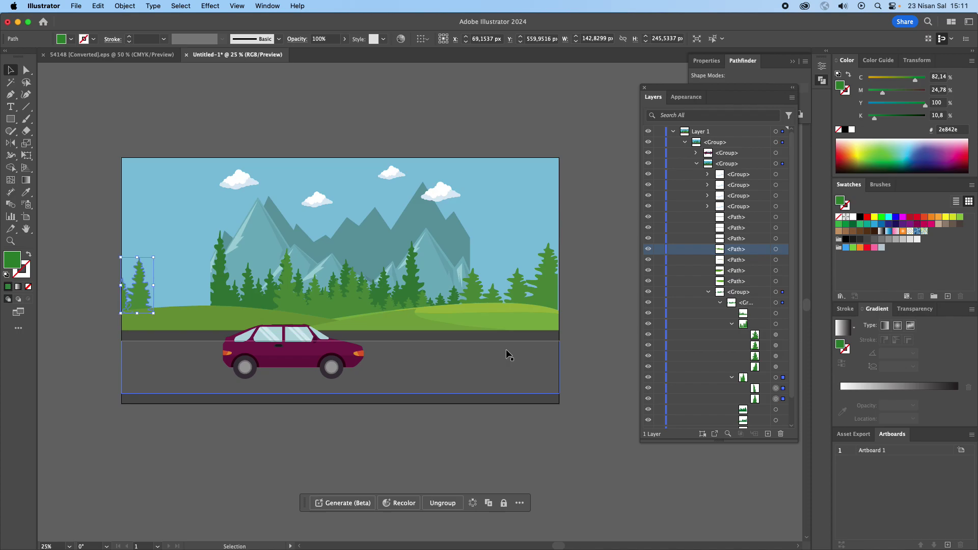
Move the centre tree group up and shift the larger tree shape left.
click(733, 378)
click(776, 388)
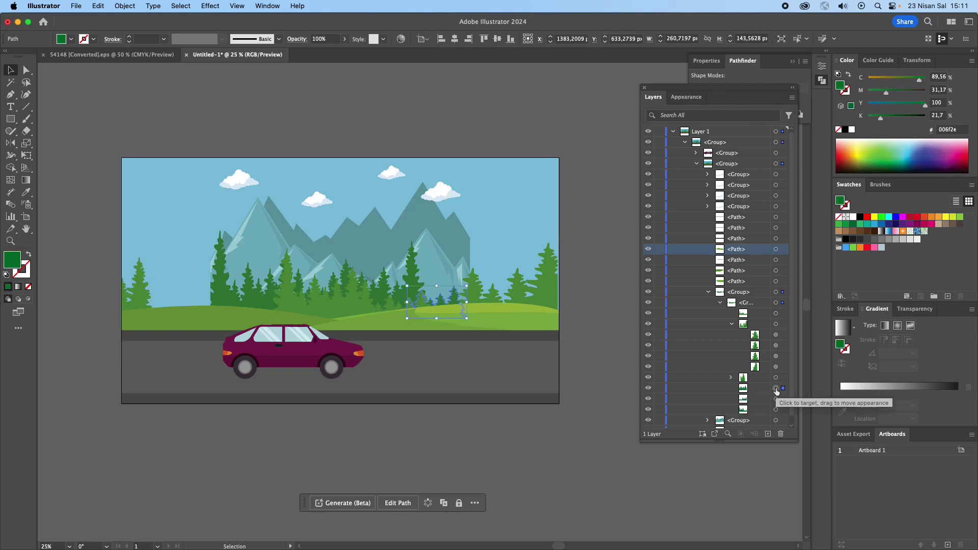
key(shift+Up)
key(shift+Up)
key(shift+Up)
key(shift+Up)
key(shift+Up)
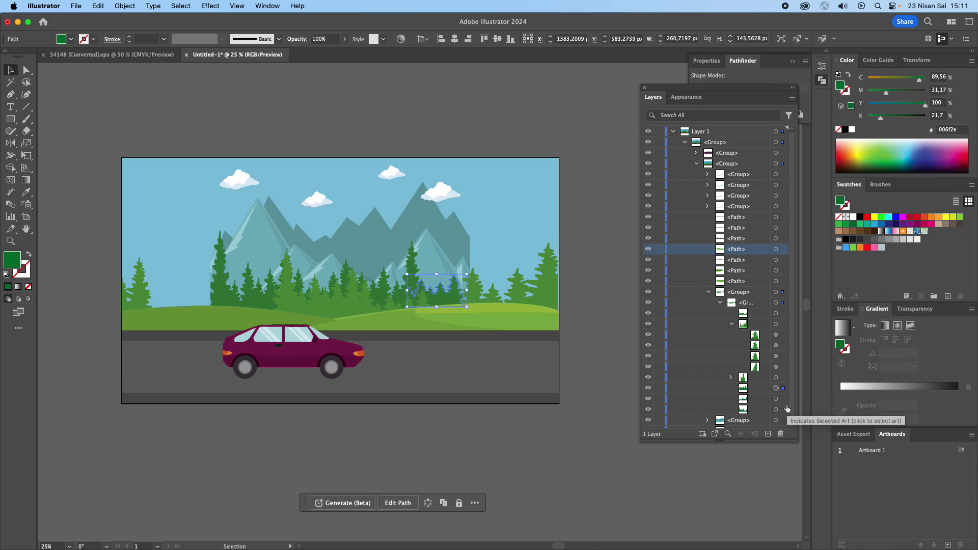
click(776, 399)
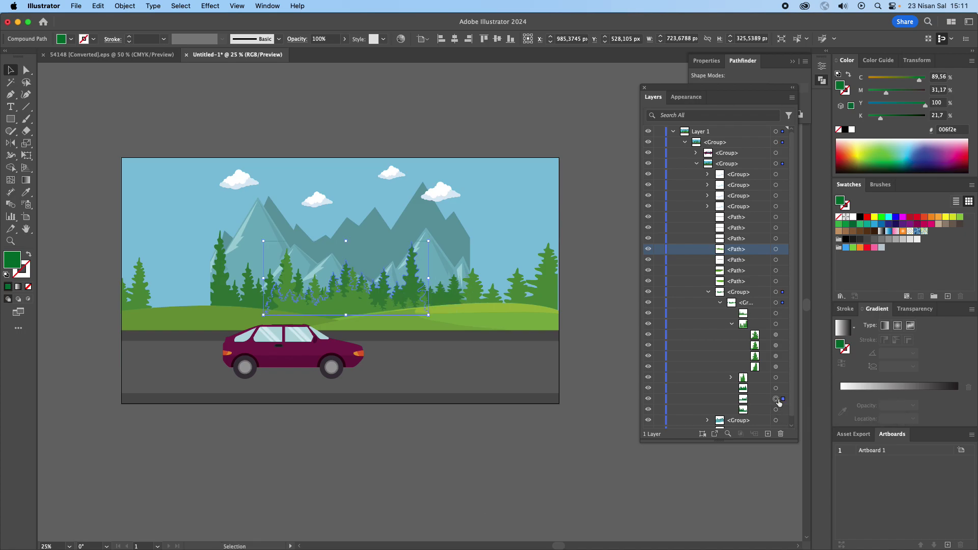
key(shift+Left)
key(shift+Left)
key(shift+Left)
key(shift+Left)
key(shift+Left)
key(shift+Left)
key(shift+Left)
key(shift+Left)
key(shift+Left)
key(shift+Left)
key(shift+Left)
key(shift+Left)
key(shift+Left)
key(shift+Left)
key(shift+Left)
key(shift+Left)
key(shift+Left)
key(shift+Left)
key(shift+Left)
key(shift+Left)
key(shift+Left)
key(shift+Left)
key(shift+Left)
key(shift+Left)
key(shift+Left)
key(shift+Left)
key(shift+Left)
key(shift+Left)
key(shift+Left)
key(shift+Left)
key(shift+Left)
key(shift+Left)
key(shift+Left)
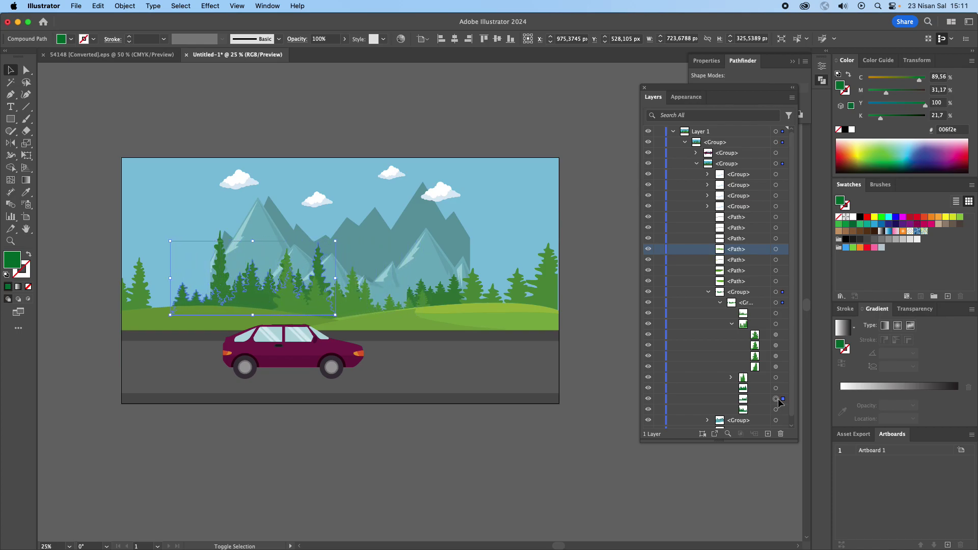
key(shift+Left)
key(shift+Left)
key(shift+Left)
key(shift+Left)
key(shift+Left)
key(shift+Left)
key(shift+Left)
key(shift+Left)
key(shift+Left)
key(shift+Left)
key(shift+Left)
key(shift+Left)
key(shift+Left)
key(shift+Left)
key(shift+Left)
key(shift+Left)
key(shift+Left)
key(shift+Left)
key(shift+Left)
key(shift+Left)
key(shift+Left)
key(shift+Left)
key(shift+Left)
key(shift+Left)
key(shift+Left)
key(shift+Left)
key(shift+Left)
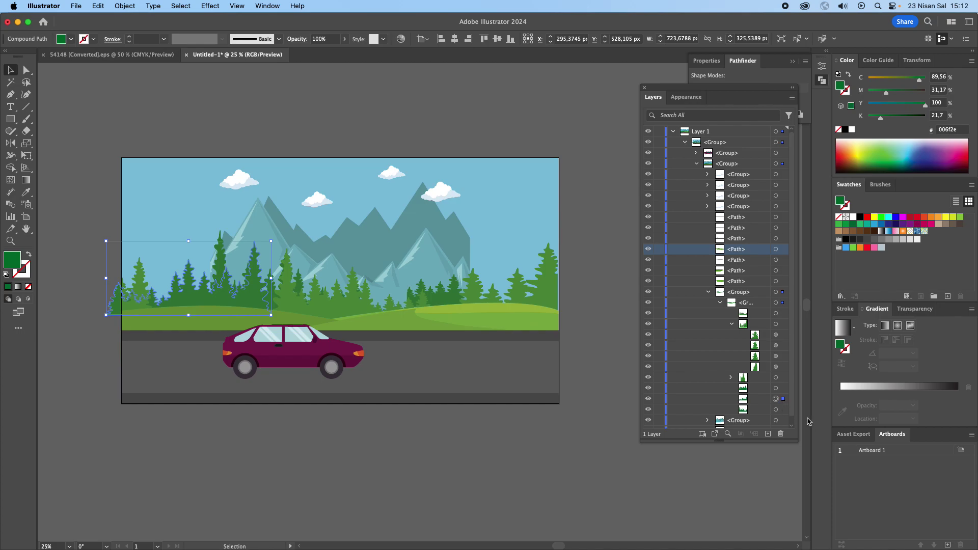
Nudge a different pine tree cluster slightly to the right.
click(776, 410)
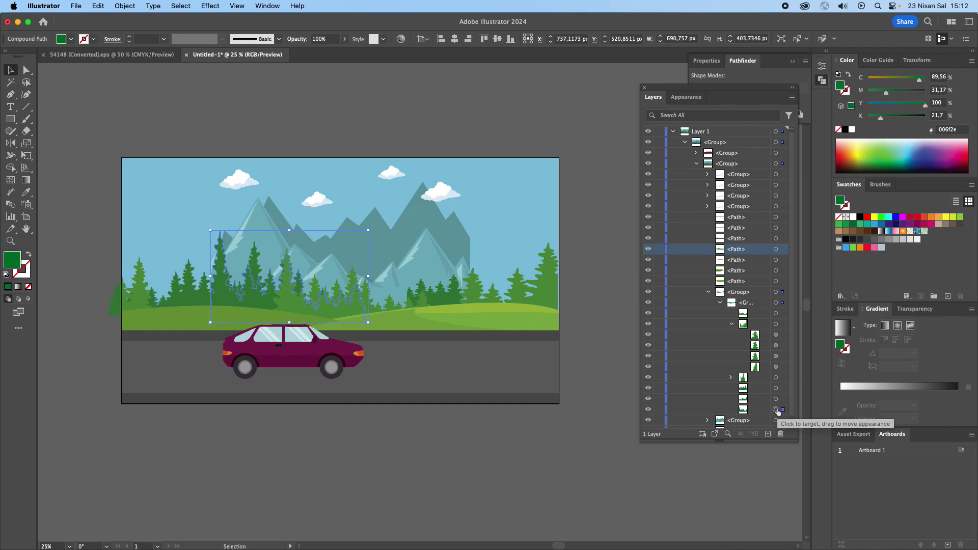
key(shift+Right)
key(shift+Right)
key(shift+Right)
key(shift+Right)
key(shift+Right)
key(shift+Right)
key(shift+Right)
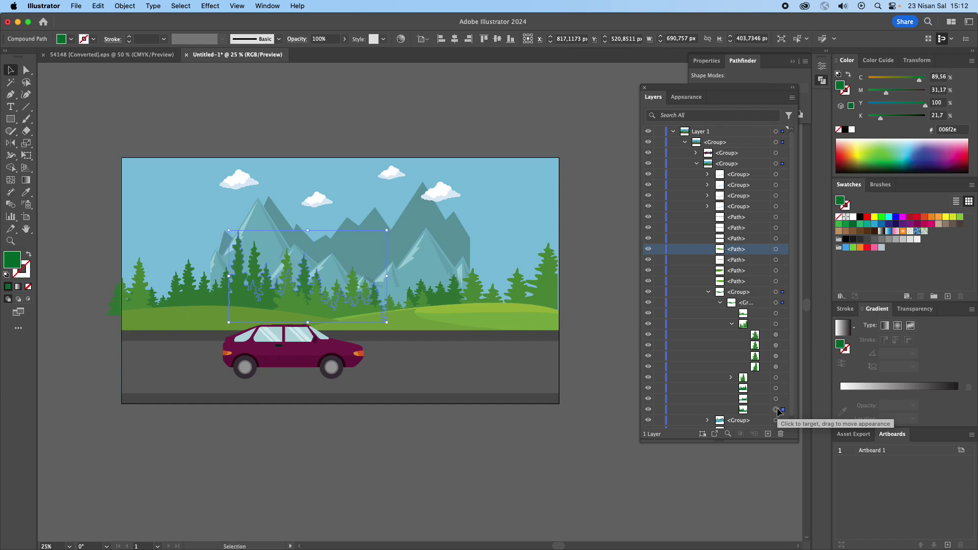
scroll(778, 410, down, 1)
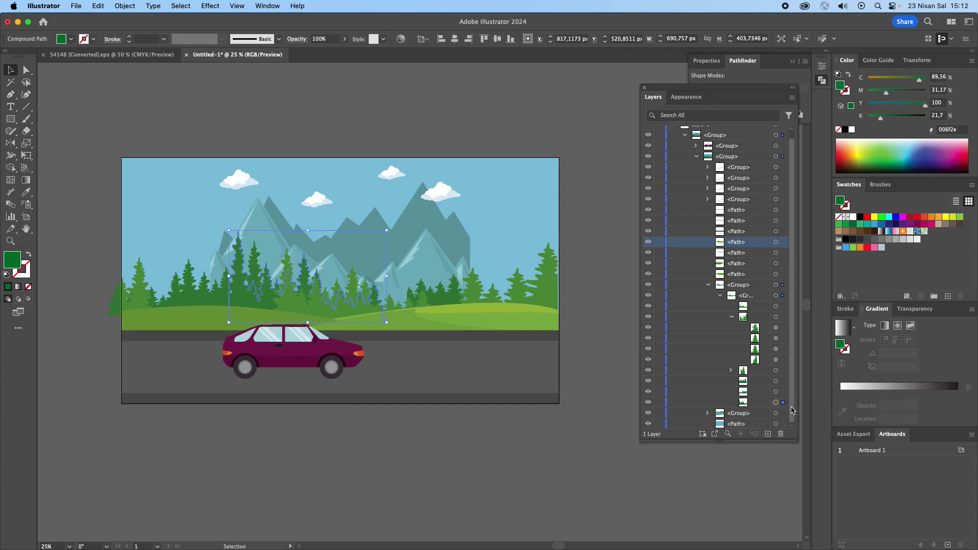
click(708, 413)
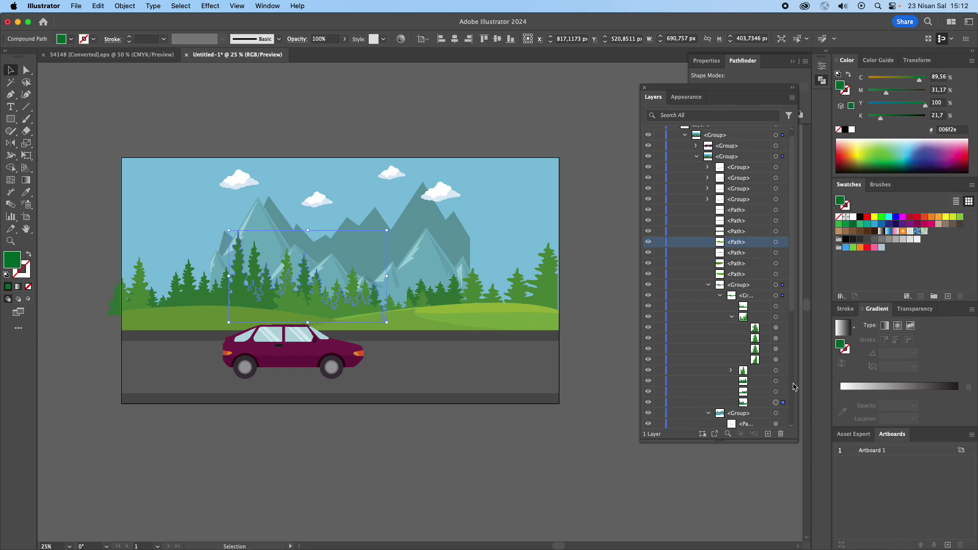
scroll(788, 360, down, 2)
scroll(789, 364, down, 3)
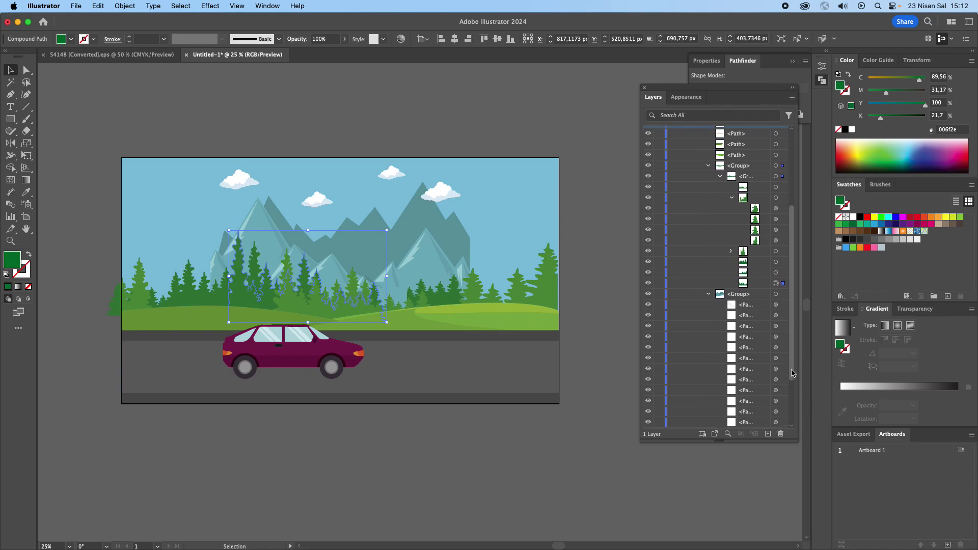
click(776, 305)
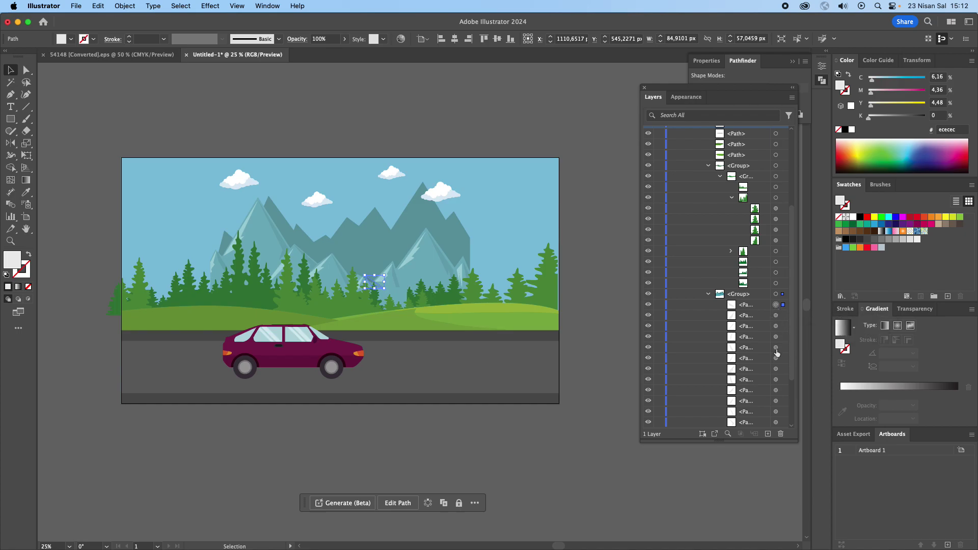
Nudge the dark back mountain range two steps to the left.
scroll(791, 357, down, 3)
scroll(791, 357, down, 3)
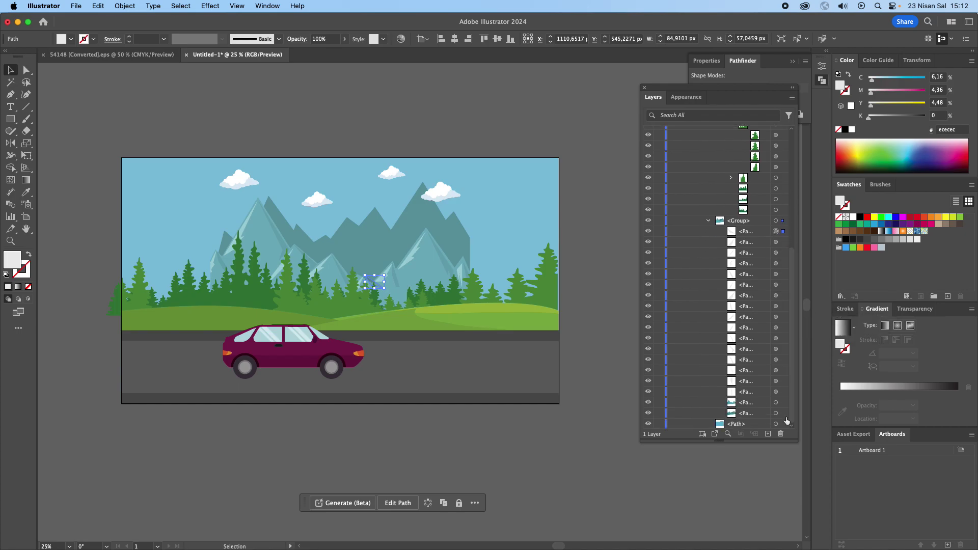
click(776, 414)
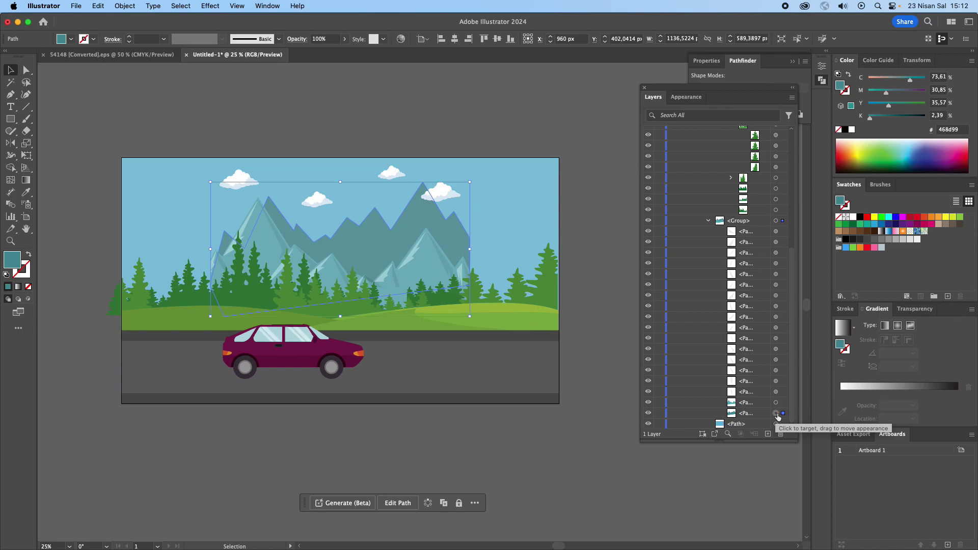
key(Left)
key(Left)
key(Left)
key(Left)
key(Left)
key(Left)
key(Left)
key(Left)
key(Left)
key(Left)
key(Left)
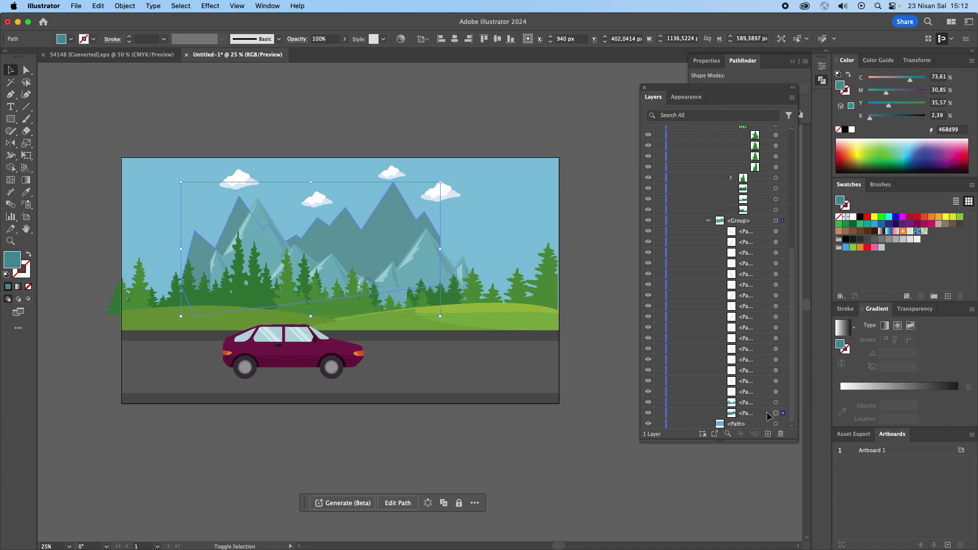
key(Left)
key(Left)
key(Left)
key(Left)
key(Left)
key(Left)
key(Left)
key(Left)
key(Left)
key(Left)
key(Left)
key(Left)
key(Left)
key(Left)
key(Left)
key(Left)
key(Left)
key(Left)
key(Left)
key(Left)
key(Left)
key(Left)
key(Left)
key(Left)
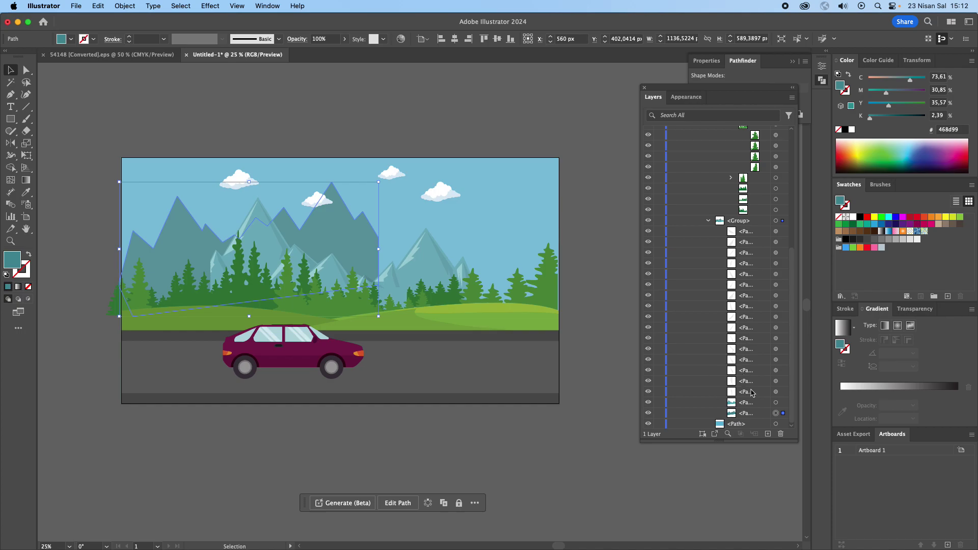
Shift the eight front mountain paths right and group them together.
click(776, 402)
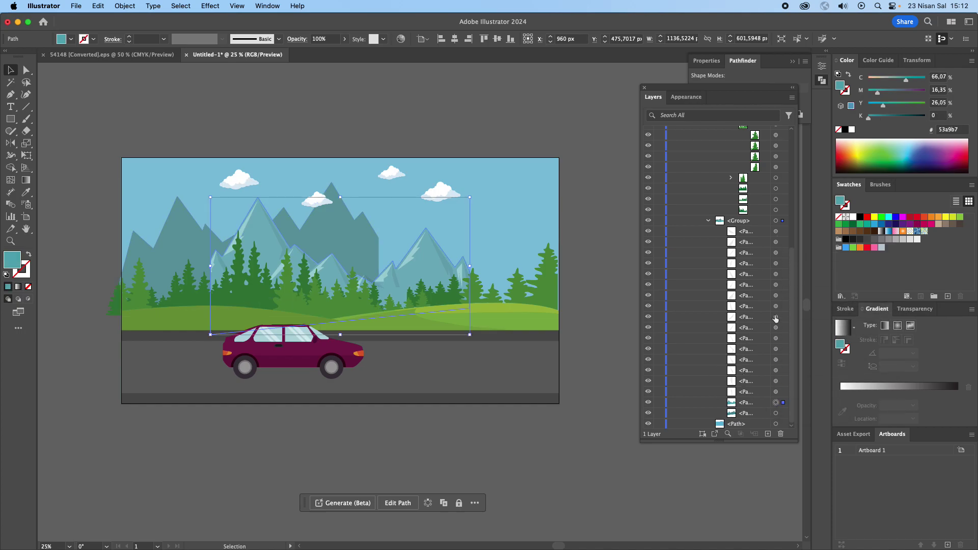
shift+click(776, 391)
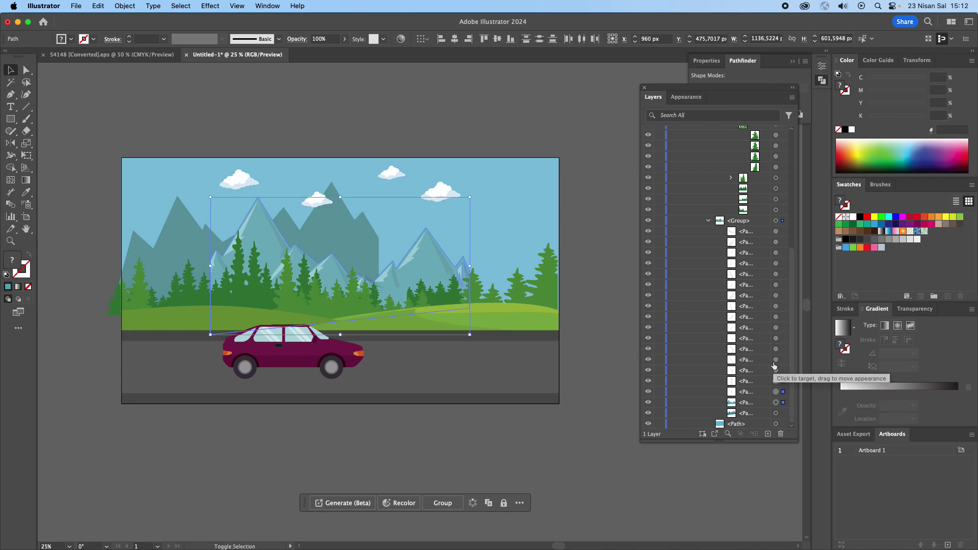
shift+click(775, 381)
shift+click(776, 360)
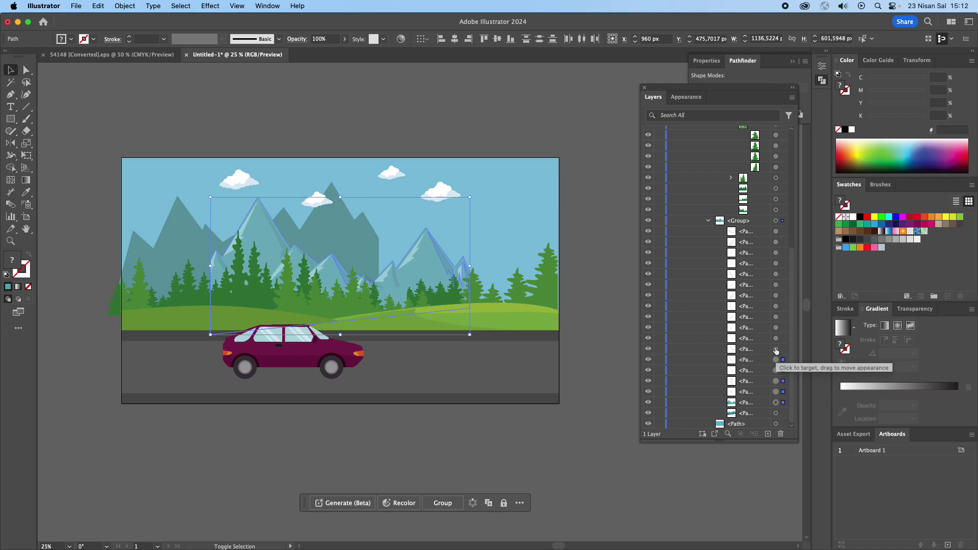
shift+click(776, 338)
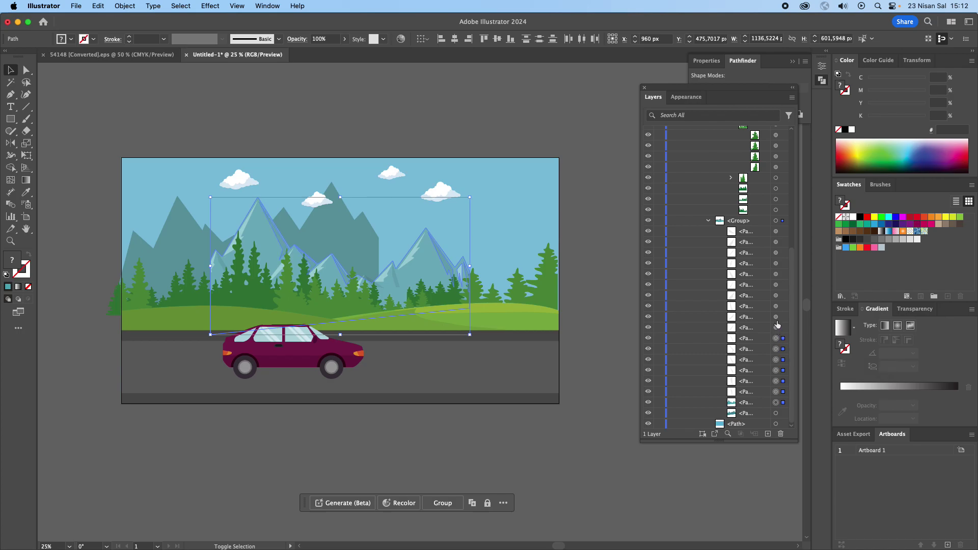
shift+click(776, 317)
shift+click(776, 285)
shift+click(776, 253)
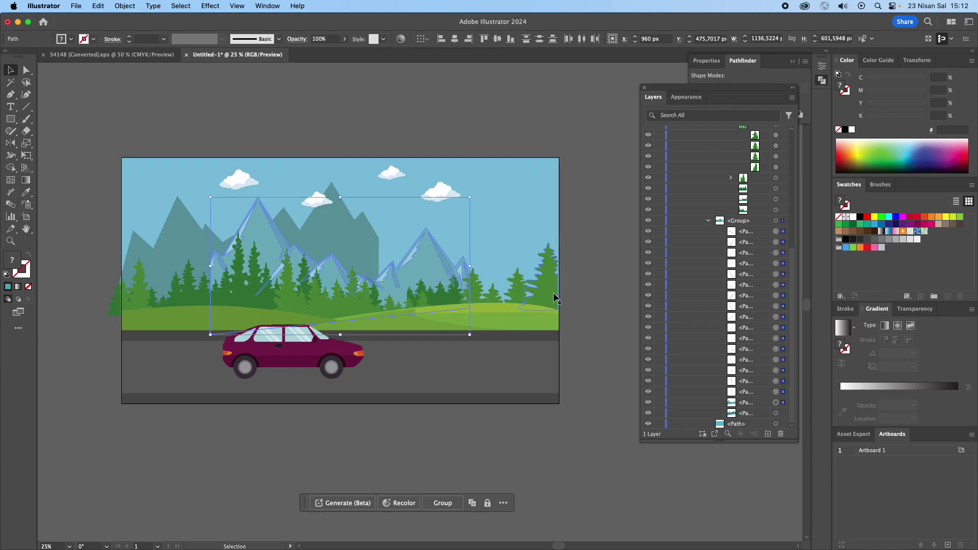
key(Right)
key(Right)
key(Right)
key(Right)
key(Right)
key(Right)
key(Right)
key(Right)
key(Right)
key(Right)
key(Right)
key(Right)
key(Right)
key(Right)
key(Right)
key(Right)
key(Right)
key(Right)
key(Right)
key(Right)
key(Right)
key(Right)
key(Right)
key(Right)
key(Right)
key(Right)
key(Right)
key(Right)
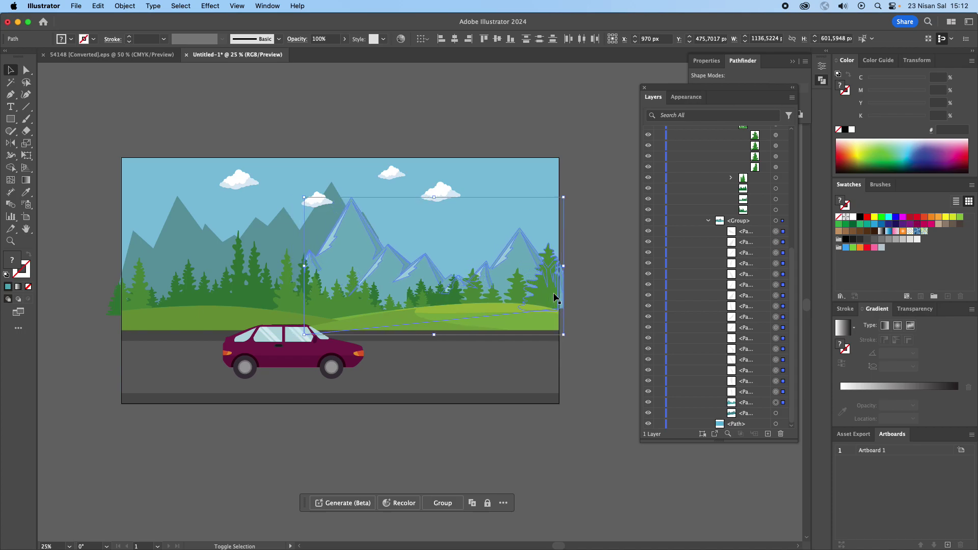
key(Left)
key(Left)
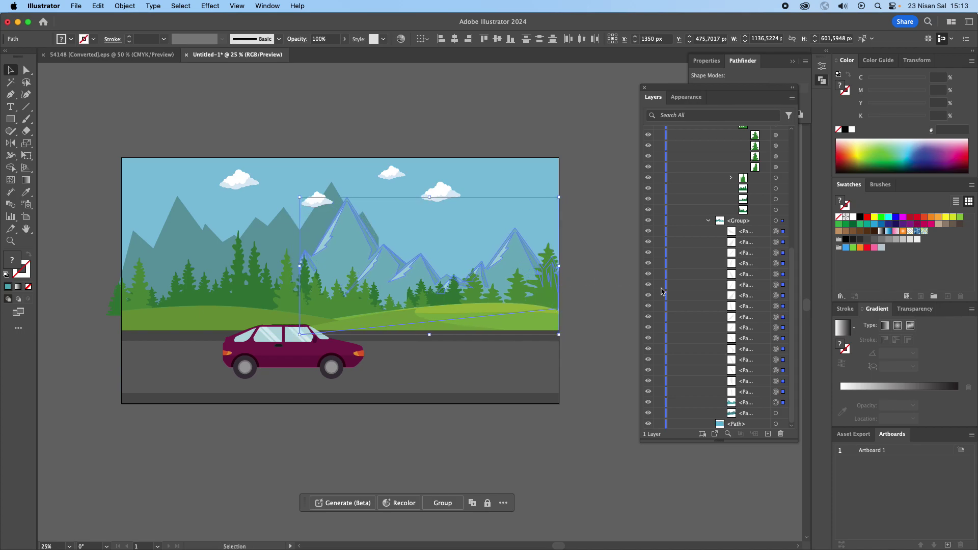
key(super+g)
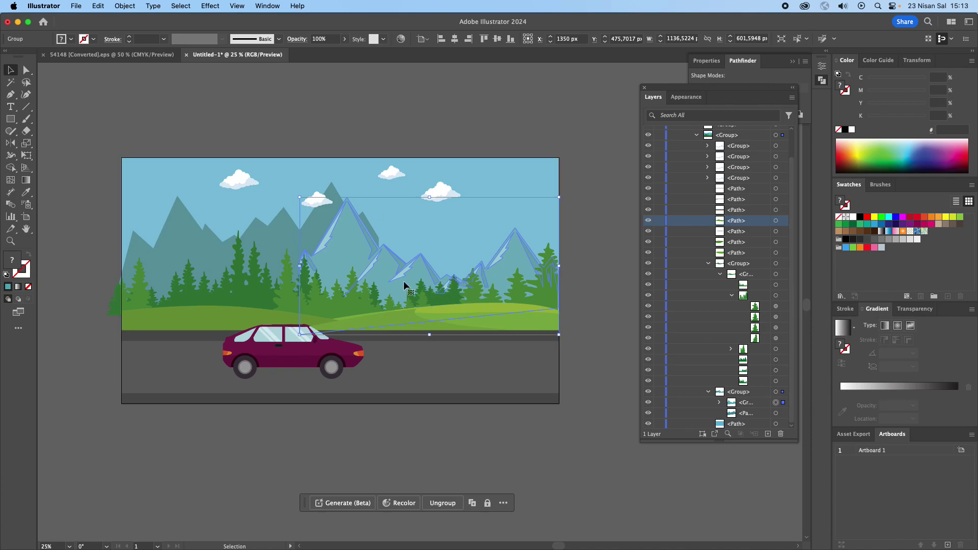
Place a copy of the front mountain group on the left side of the landscape.
mouse_move(370, 271)
mouse_down()
mouse_move(208, 270)
mouse_move(141, 247)
mouse_move(161, 255)
mouse_up()
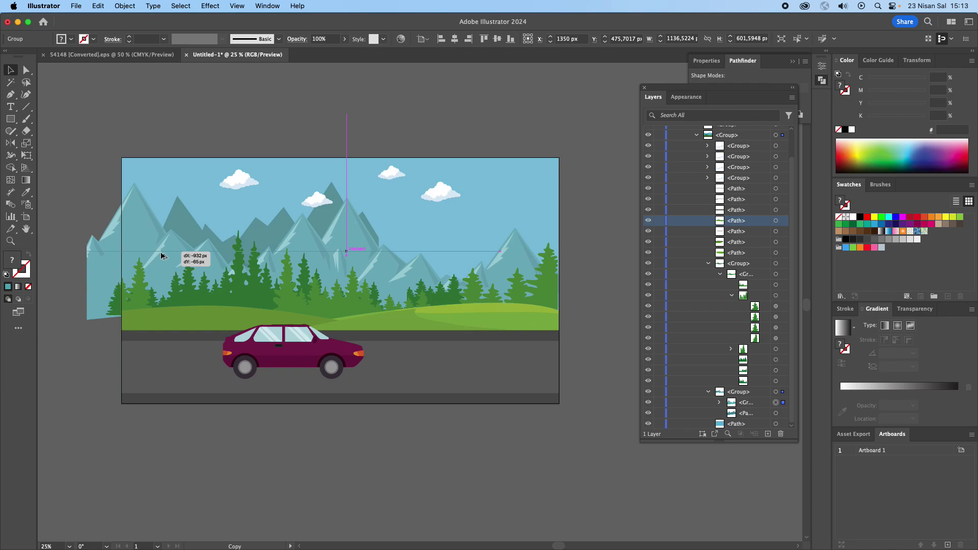
drag(161, 255, 187, 258)
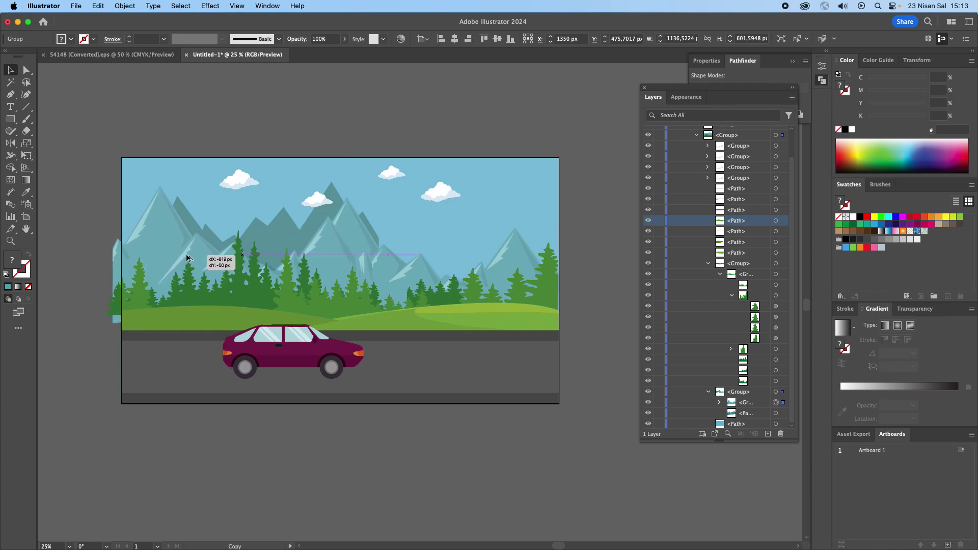
drag(187, 258, 182, 258)
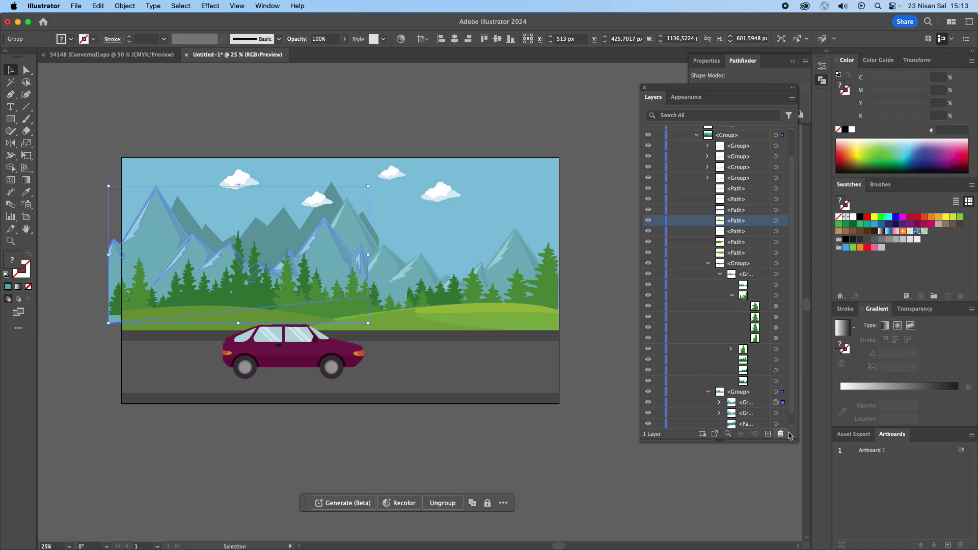
Duplicate the back mountain path toward the right side of the range.
scroll(780, 418, down, 1)
click(775, 413)
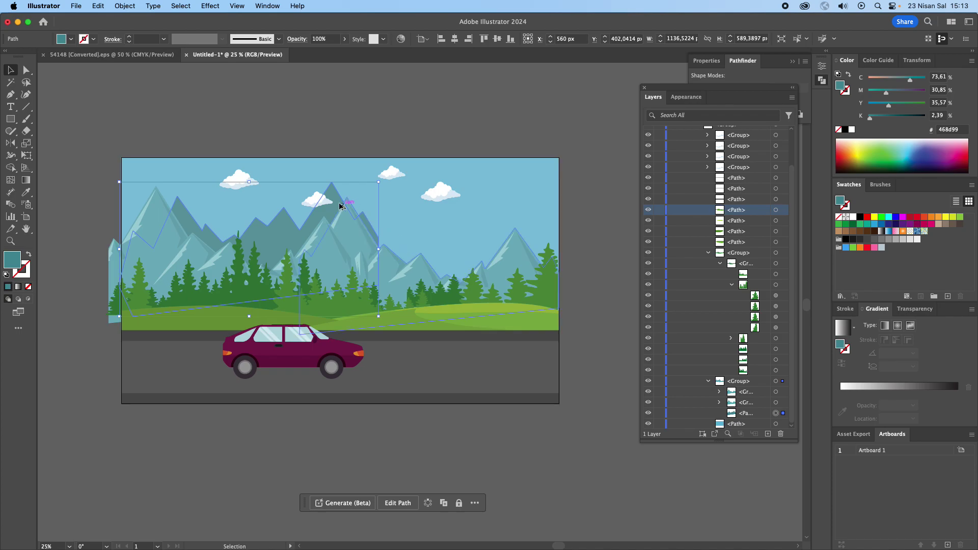
drag(338, 204, 525, 237)
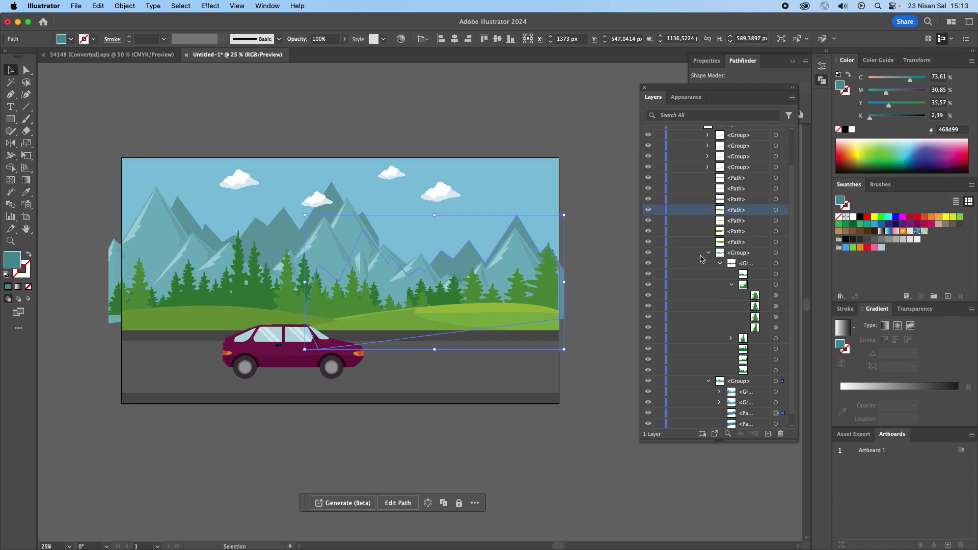
click(709, 253)
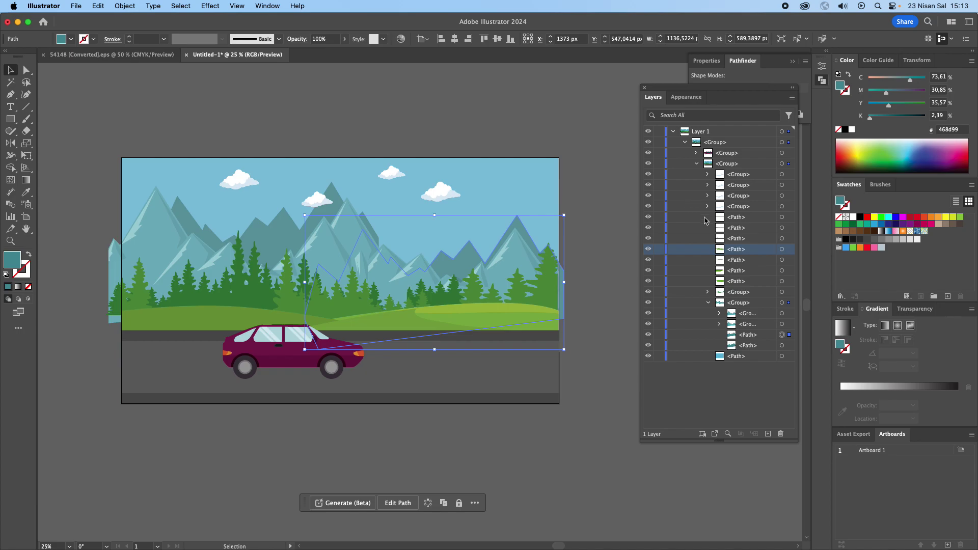
click(781, 207)
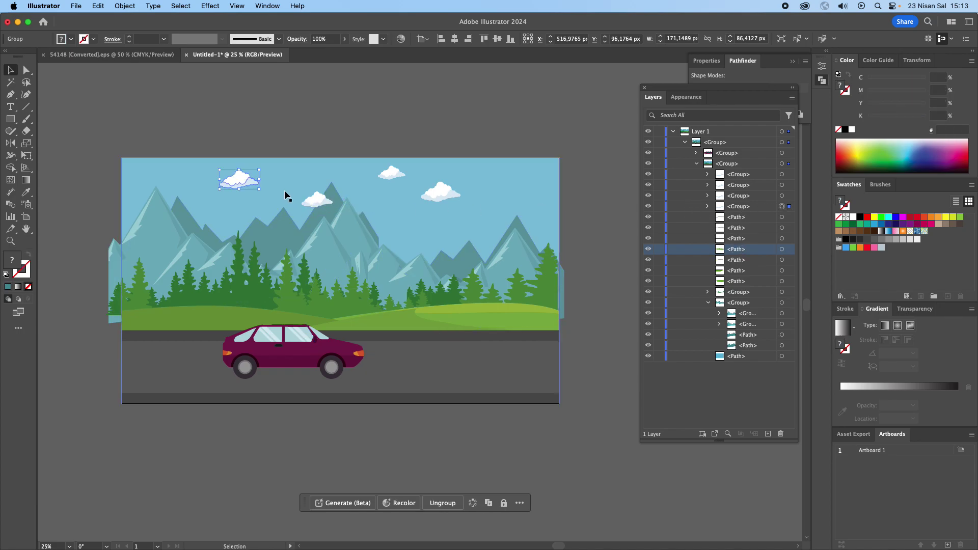
Copy one cloud into the upper-left sky and another into the upper-right sky.
drag(243, 186, 154, 188)
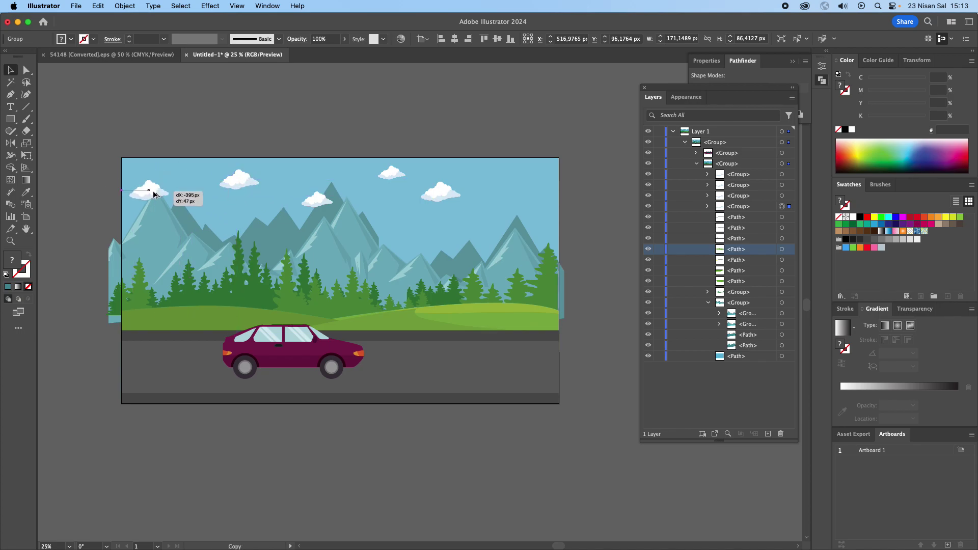
drag(154, 188, 155, 191)
click(446, 196)
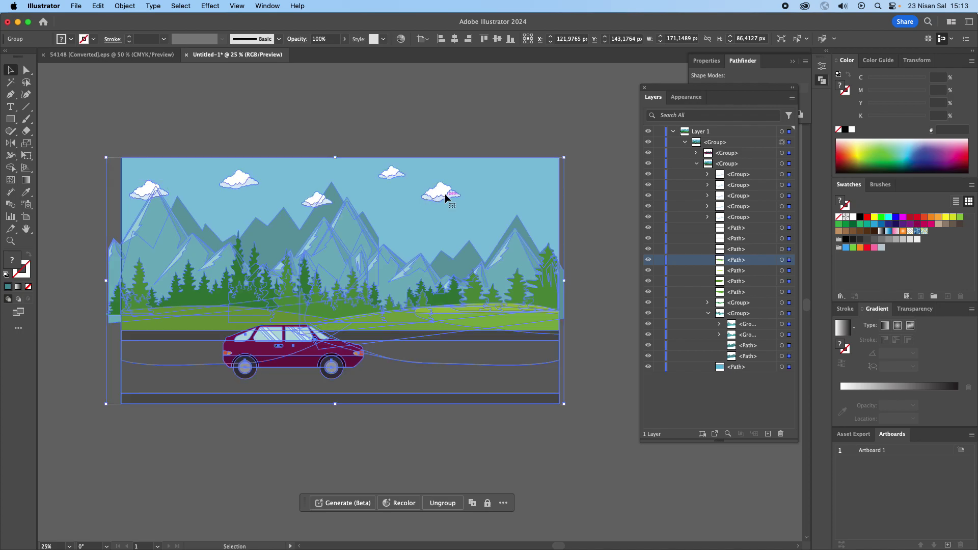
click(436, 138)
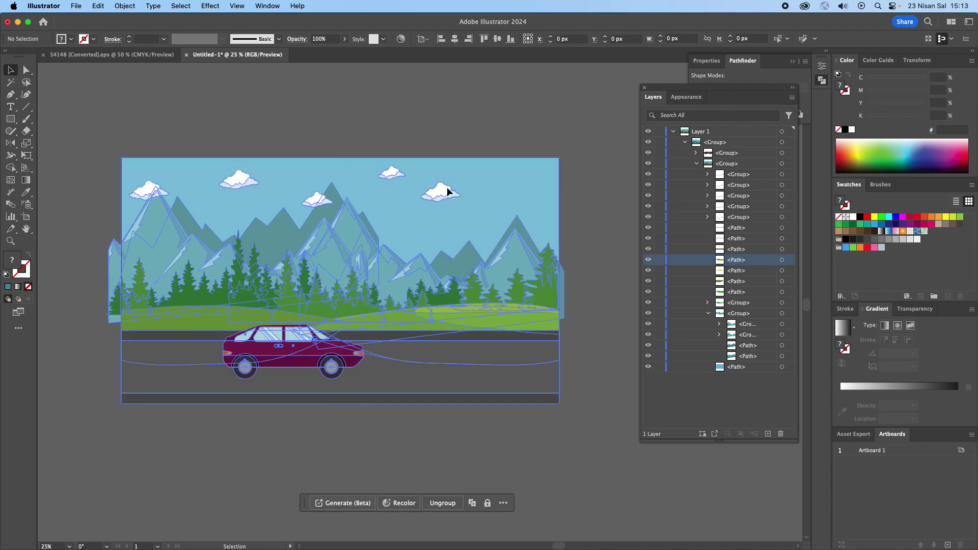
double_click(446, 189)
click(445, 192)
double_click(444, 191)
click(444, 193)
drag(445, 193, 525, 194)
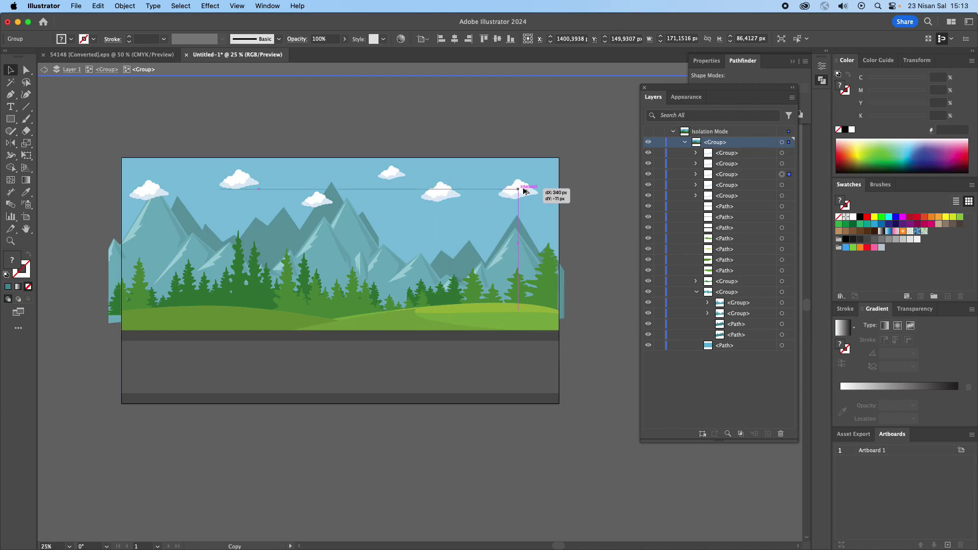
mouse_move(524, 194)
mouse_down()
mouse_move(530, 181)
mouse_move(517, 170)
mouse_up()
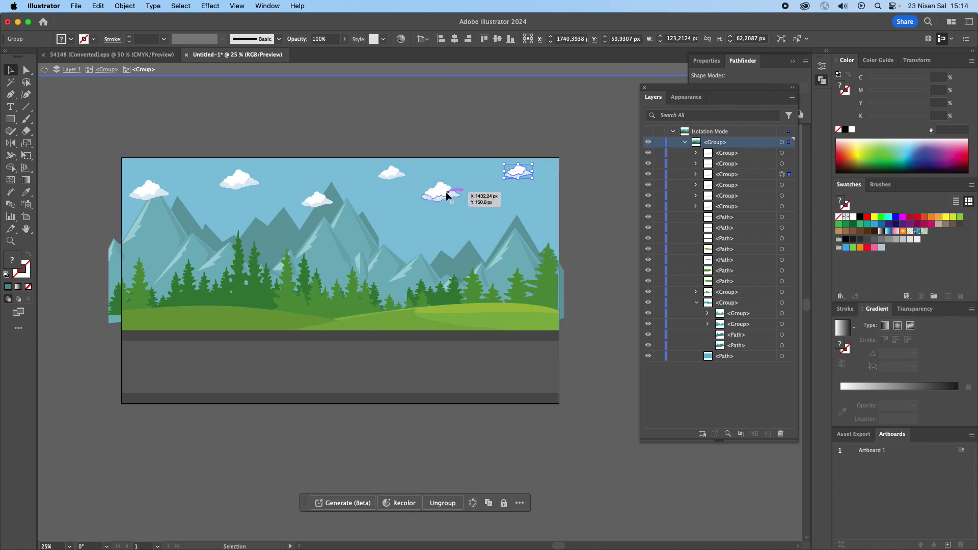
Add a small-cloud copy near the right edge and reposition four clouds across the sky.
click(320, 204)
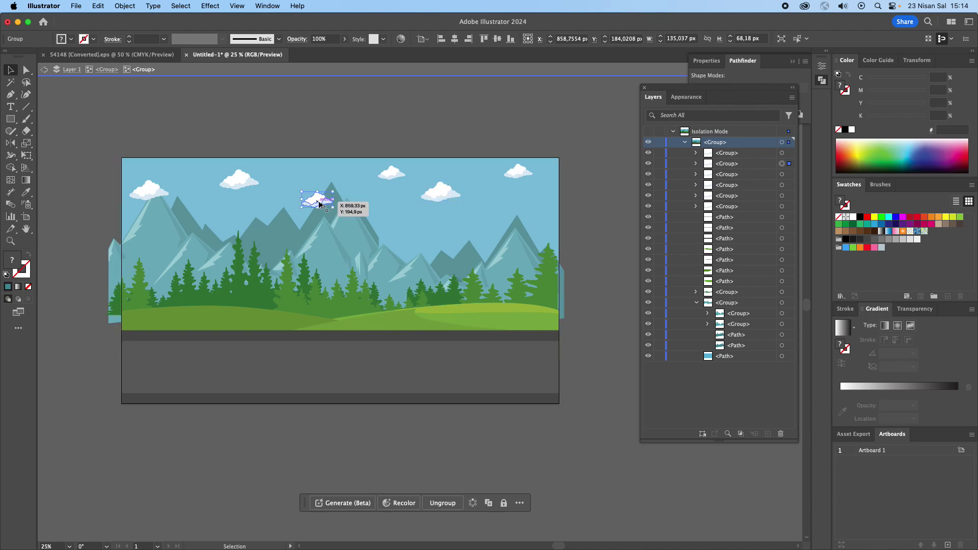
mouse_move(319, 205)
mouse_down()
mouse_move(561, 202)
mouse_move(540, 202)
mouse_up()
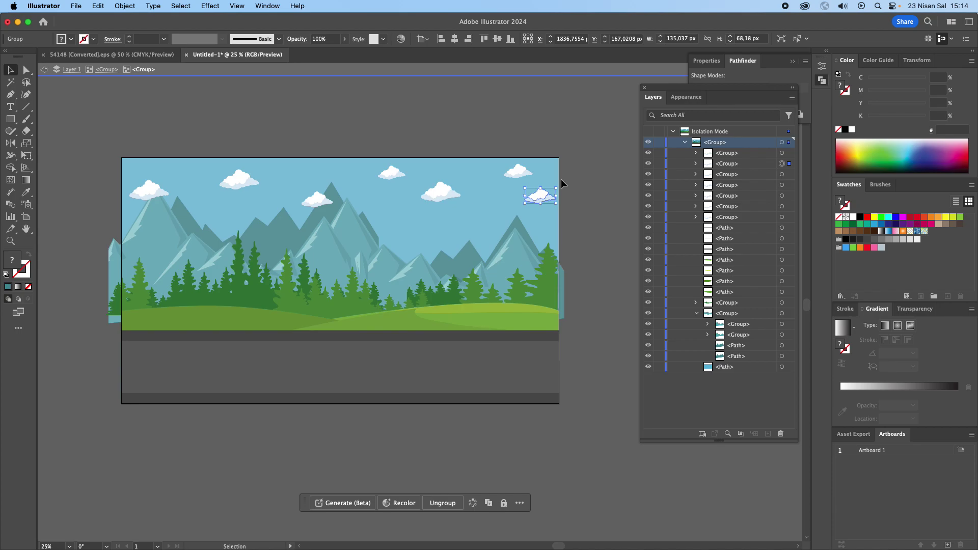
drag(520, 170, 495, 172)
mouse_move(441, 192)
mouse_down()
mouse_move(422, 199)
mouse_move(368, 177)
mouse_up()
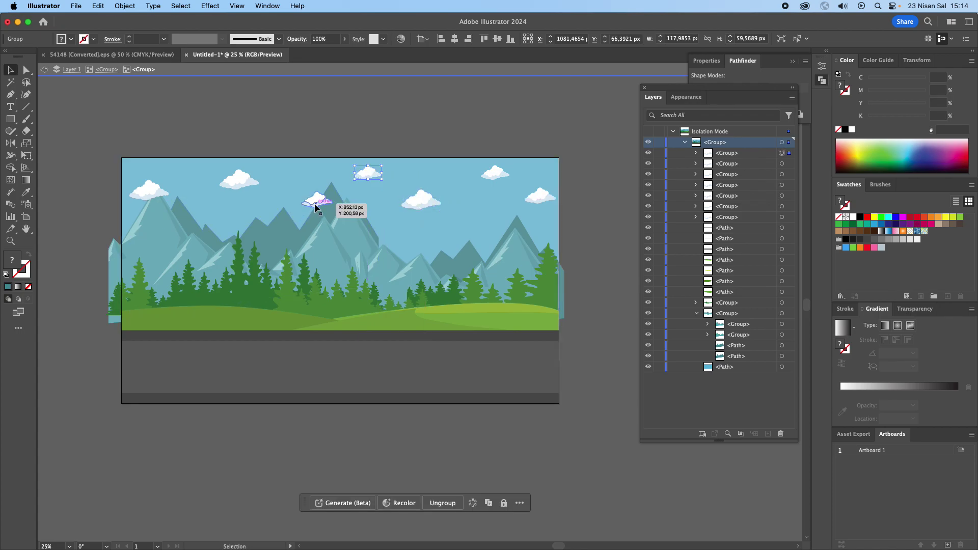
drag(313, 203, 299, 204)
mouse_move(235, 184)
mouse_down()
mouse_move(243, 191)
mouse_move(210, 194)
mouse_up()
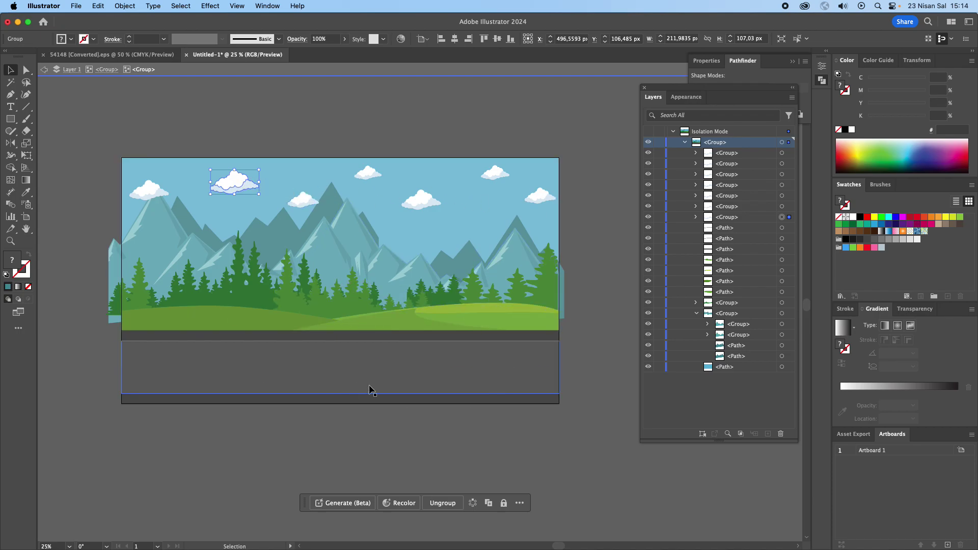
click(696, 313)
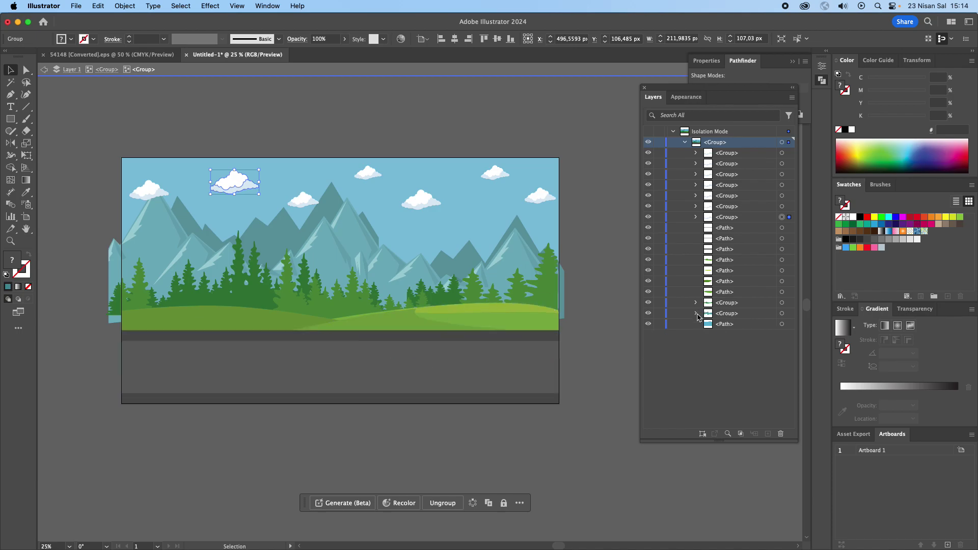
Exit isolation mode, select the cloud groups in Layers, and group them with Cmd+G.
double_click(593, 260)
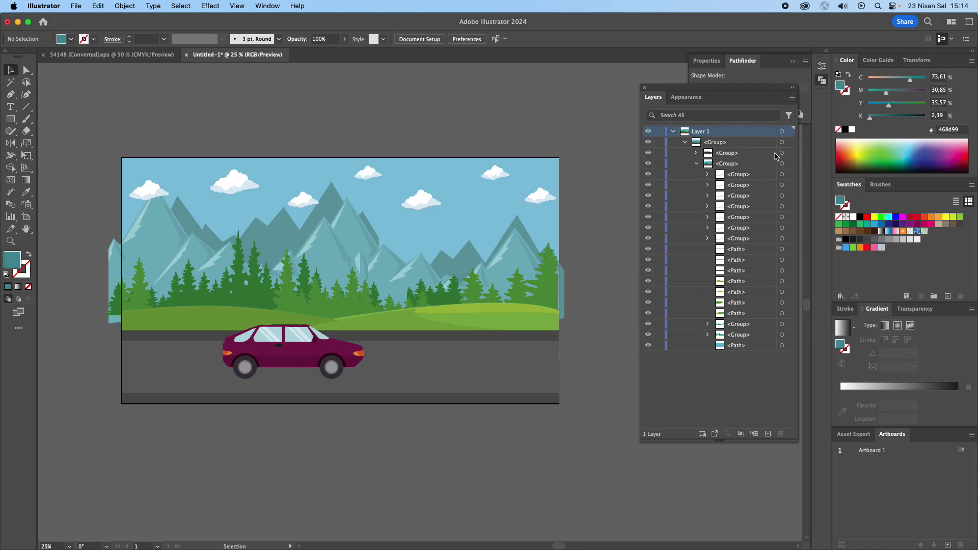
click(696, 164)
click(697, 164)
click(782, 174)
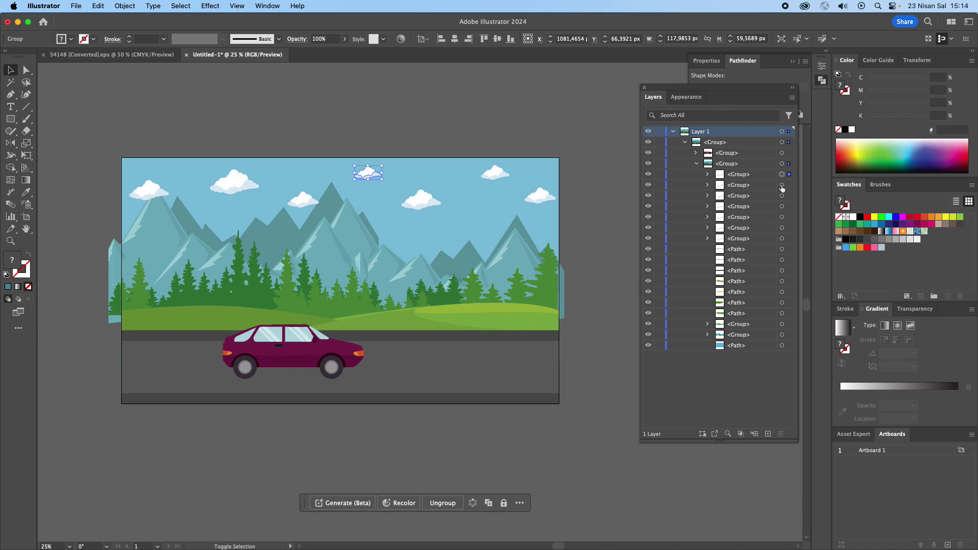
shift+click(782, 185)
shift+click(782, 206)
shift+click(782, 228)
shift+click(782, 239)
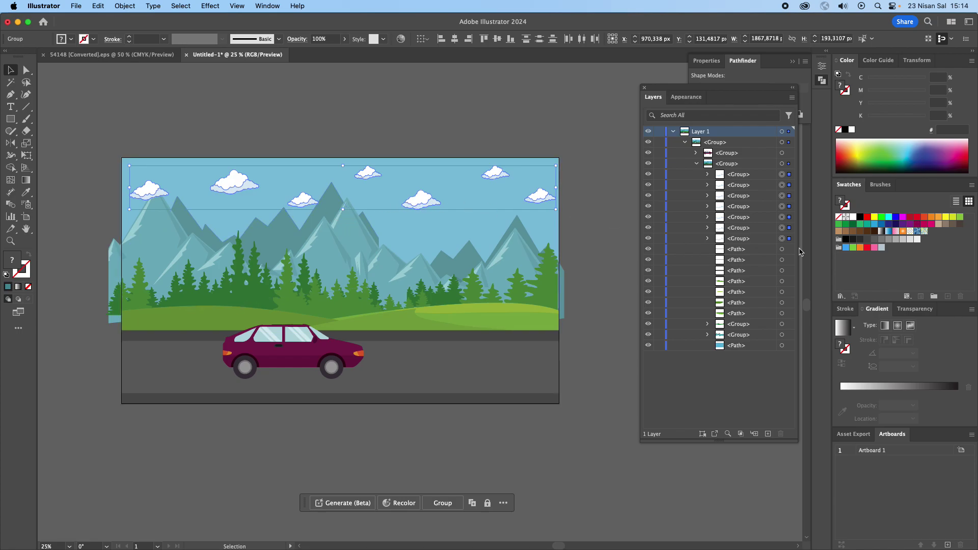
key(super+g)
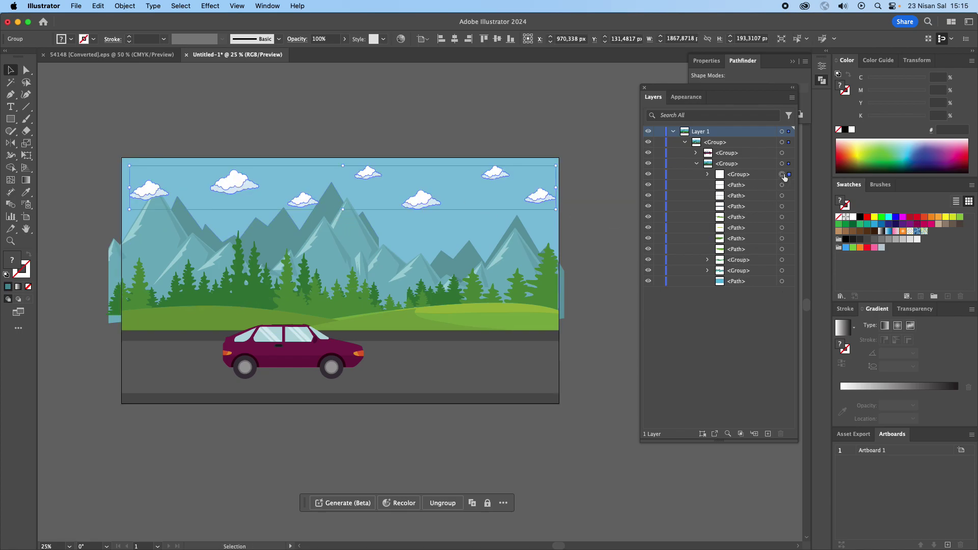
Rename the cloud group 'Bulutlar' and the car group 'Araba'.
double_click(739, 174)
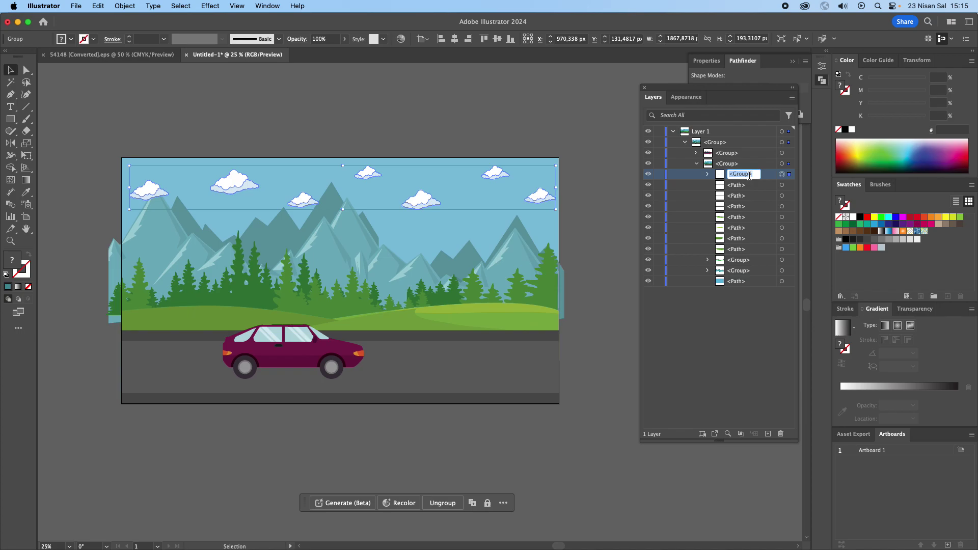
text(B)
text(r)
key(Return)
click(725, 154)
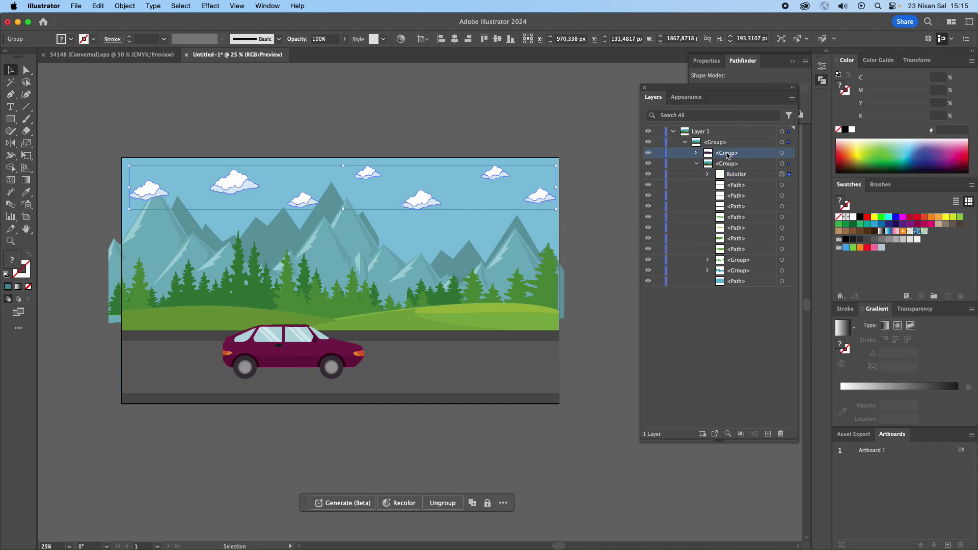
double_click(727, 154)
text(Araba)
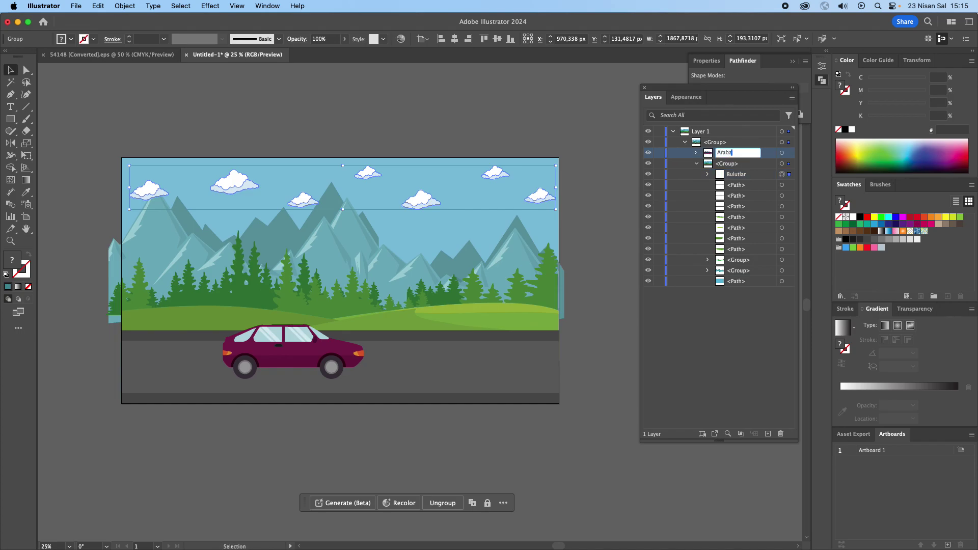
key(Return)
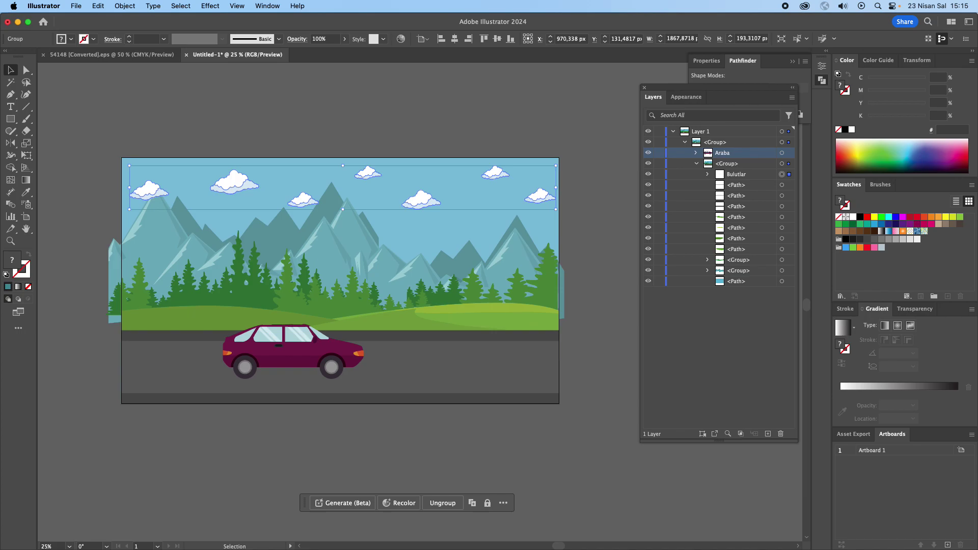
Move the Bulutlar group above Araba in the layer stack.
click(759, 175)
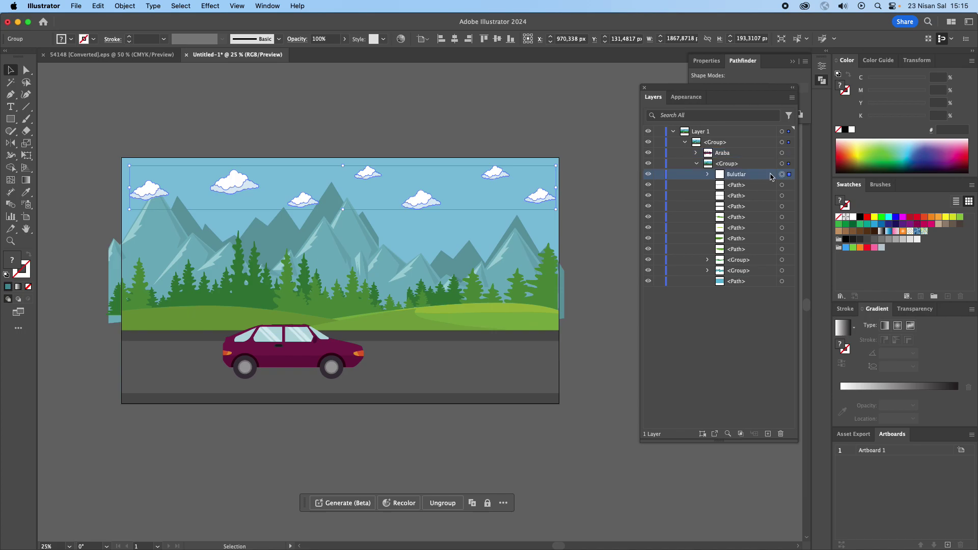
drag(753, 176, 725, 150)
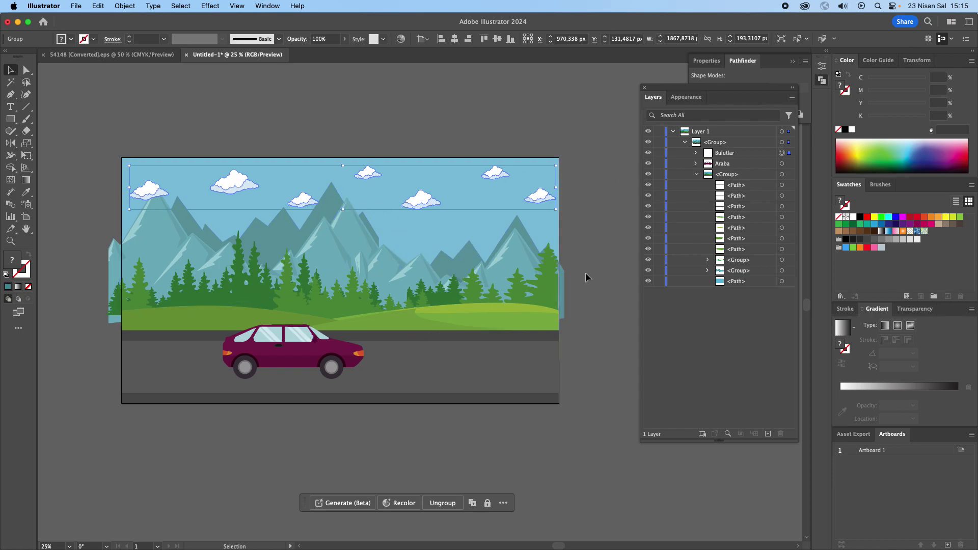
click(782, 196)
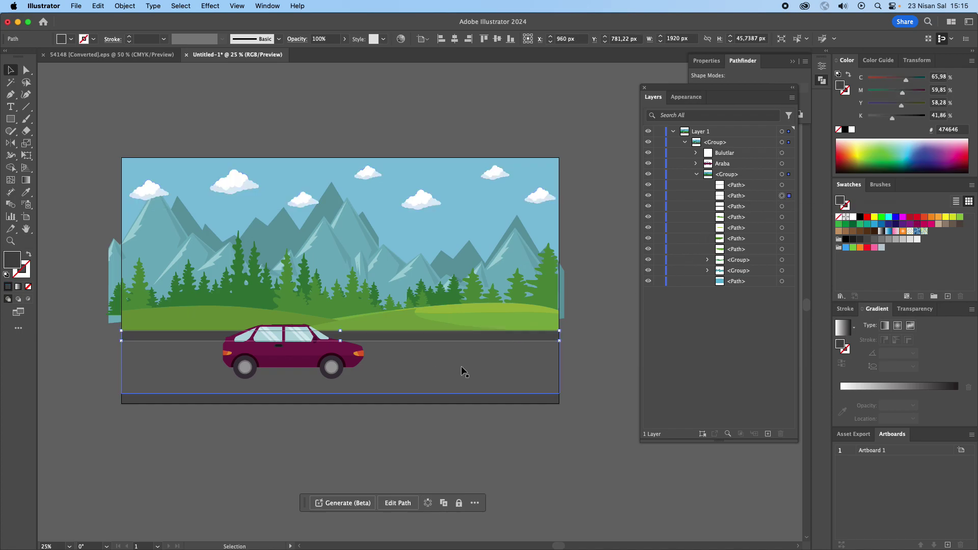
click(782, 228)
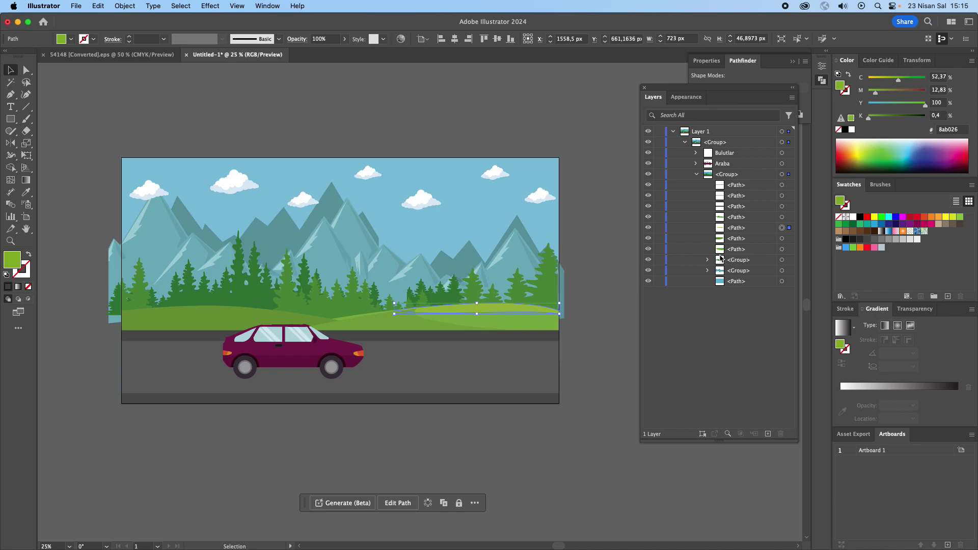
Rename the background group 'Bg' and toggle its visibility to check it.
click(697, 175)
double_click(728, 175)
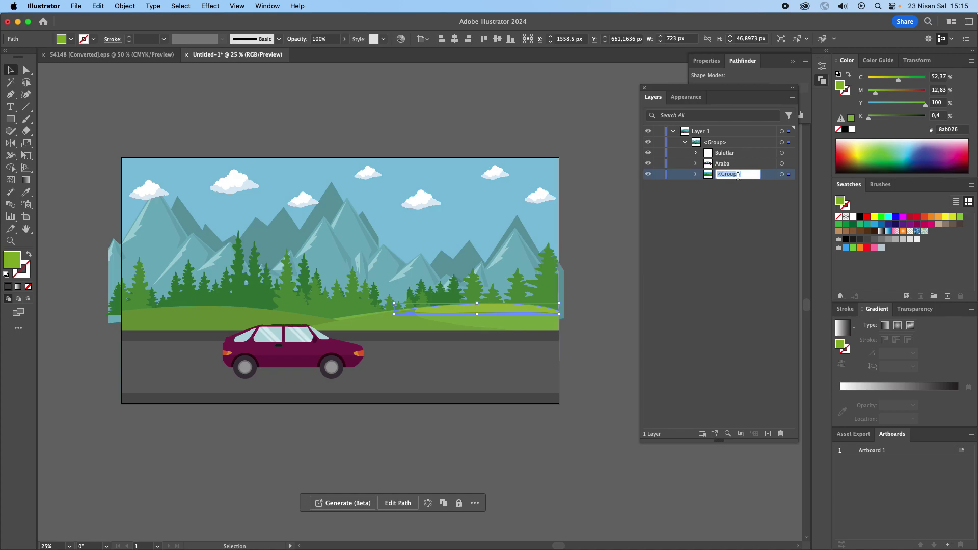
text(Bg)
key(Return)
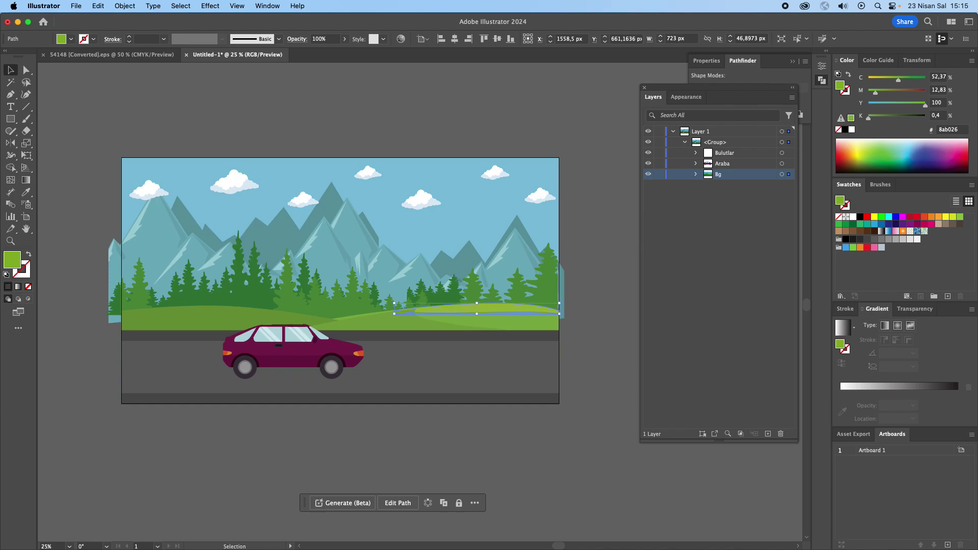
click(648, 175)
click(648, 174)
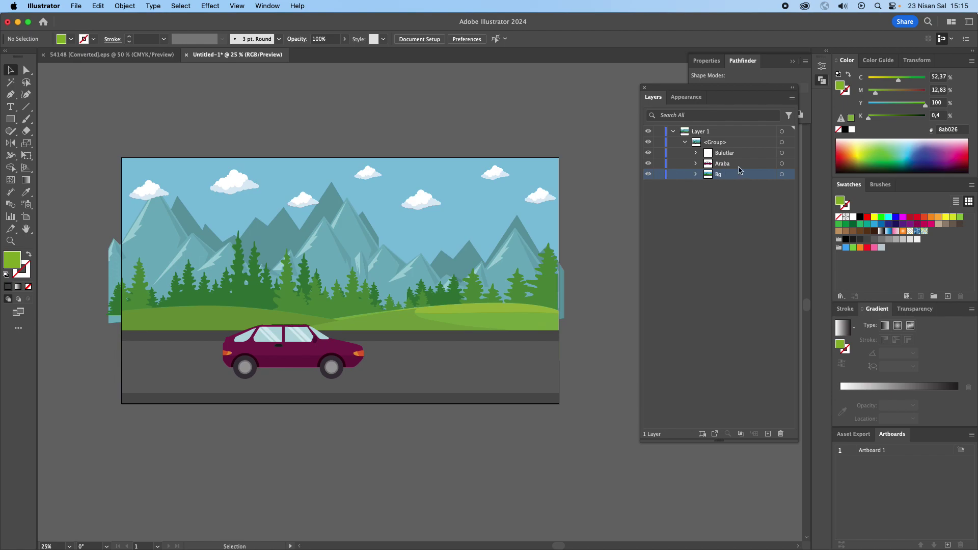
Check the car and cloud layers, then ungroup the outer group wrapping all three.
click(648, 164)
click(648, 153)
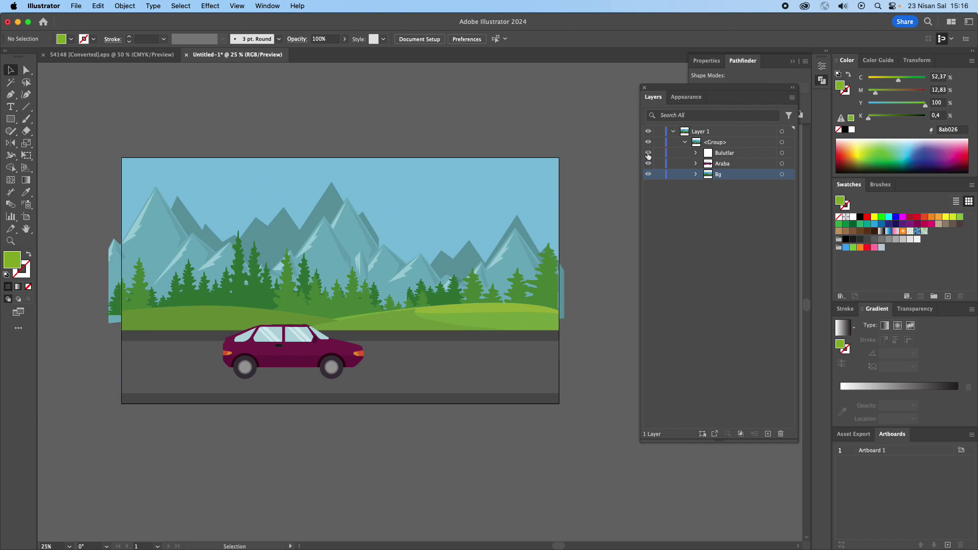
click(648, 154)
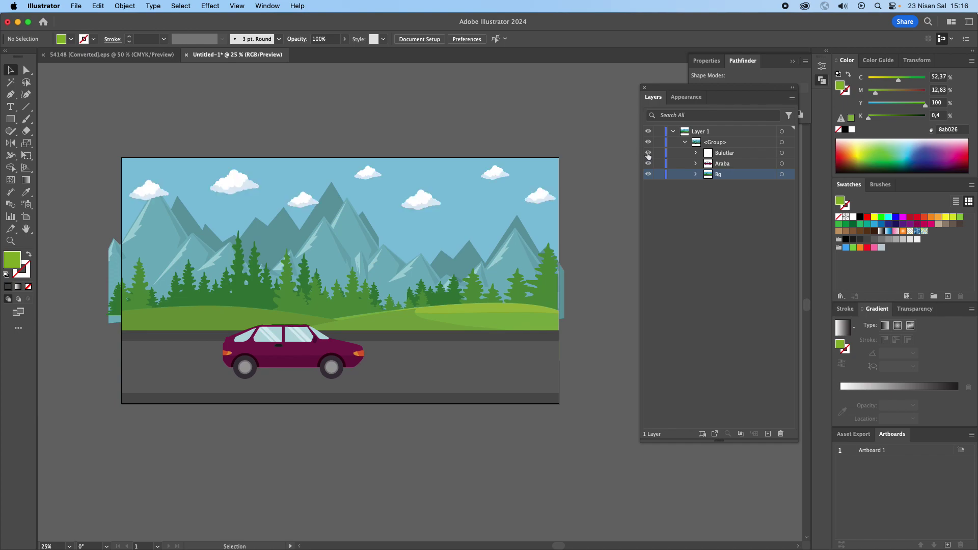
click(717, 143)
click(781, 142)
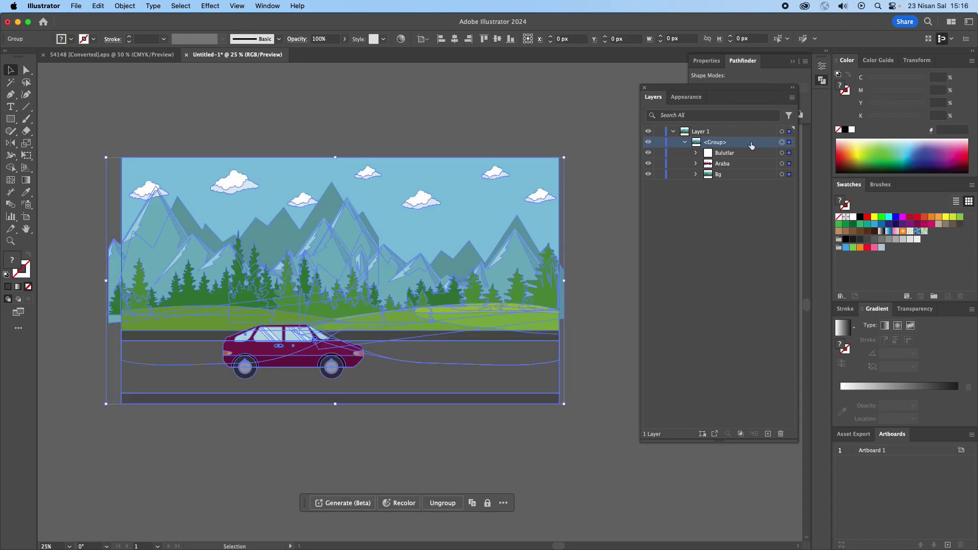
right_click(492, 198)
click(513, 342)
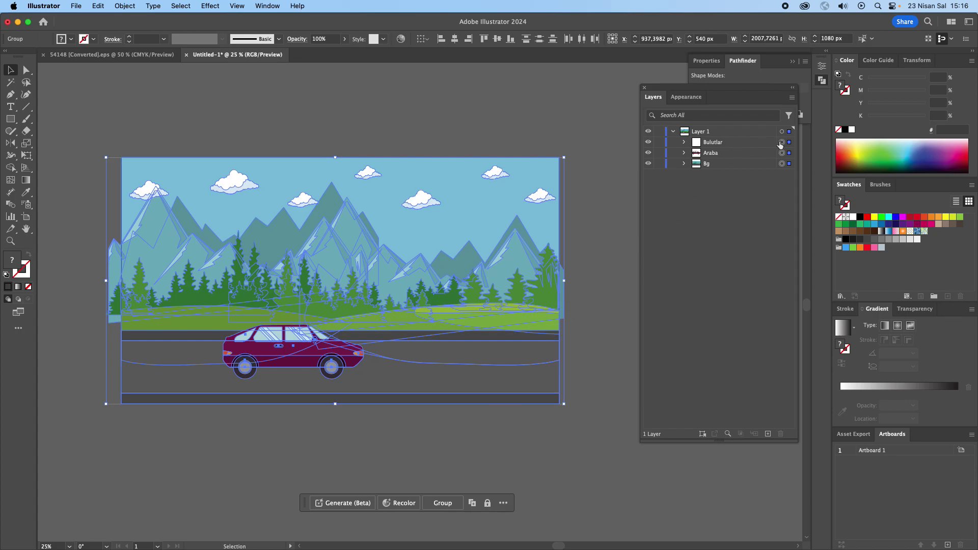
Select Bulutlar, Araba and Bg in turn to confirm, then deselect and reposition the Layers panel.
click(781, 143)
click(782, 153)
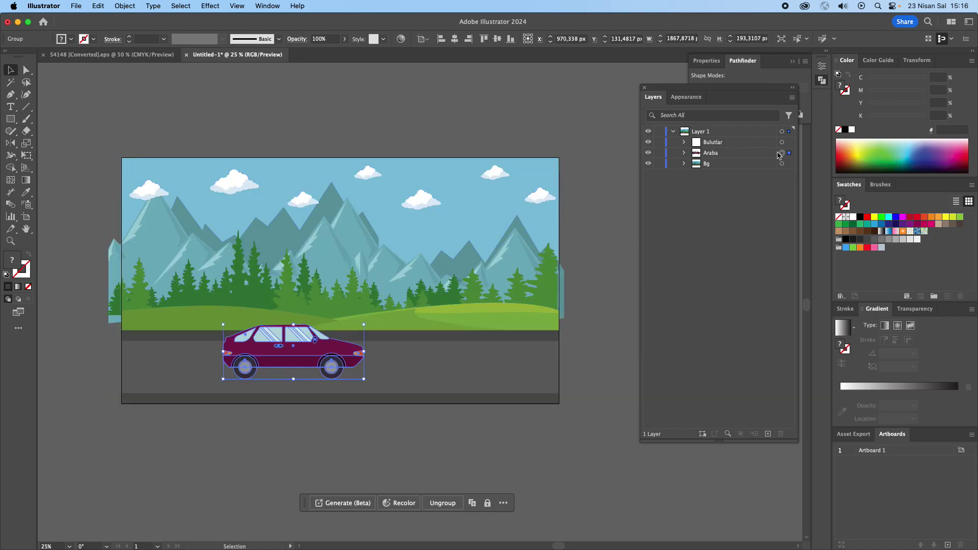
click(783, 163)
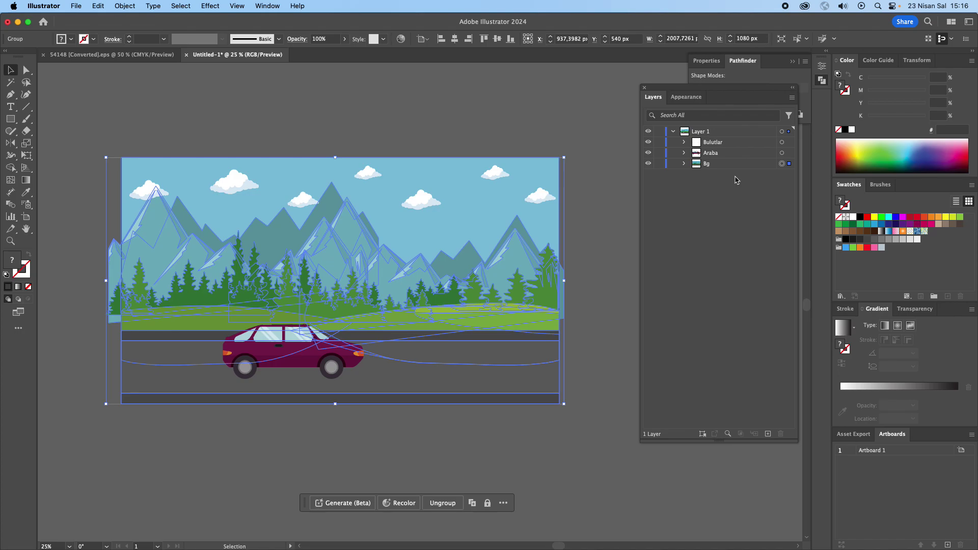
click(588, 161)
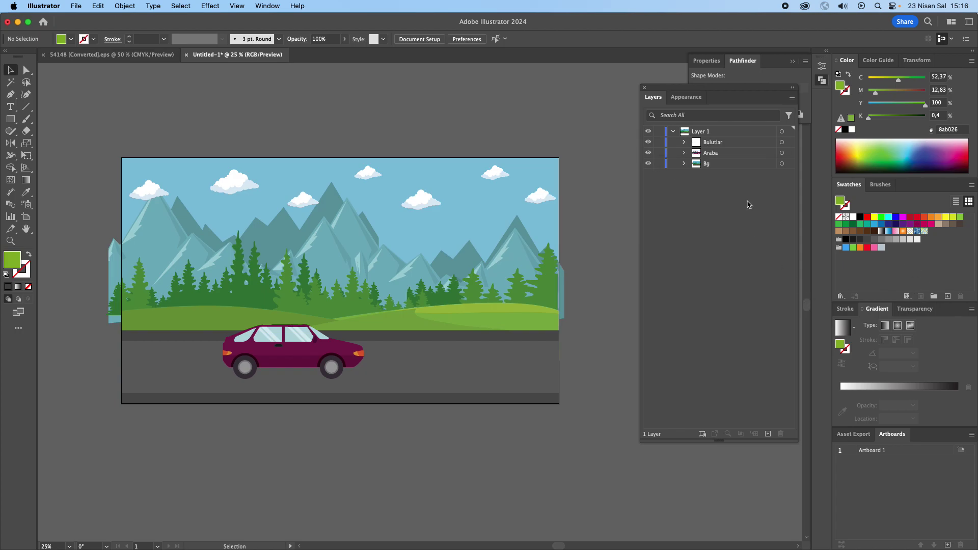
drag(709, 87, 701, 155)
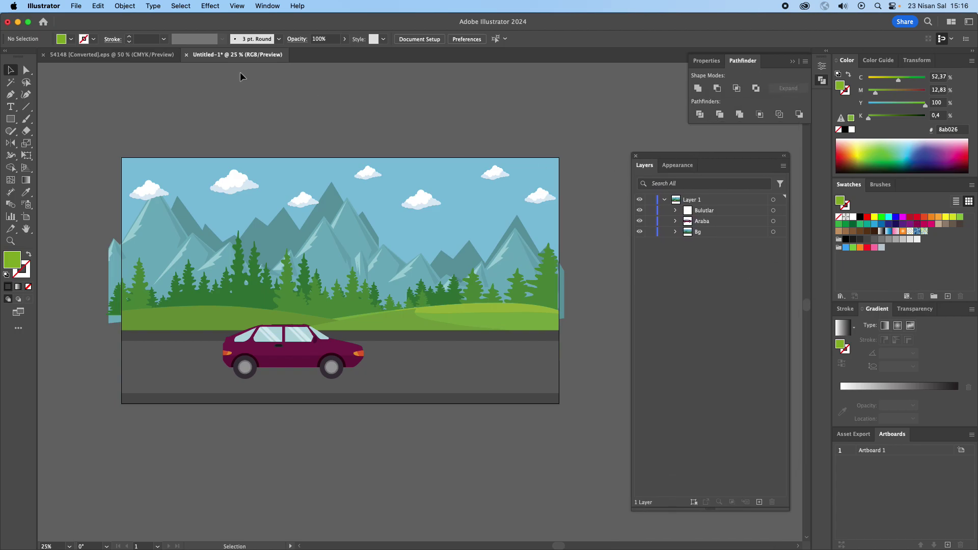
Open the Symbols panel and browse the symbol libraries from Charts to Florid Vector Pack.
click(266, 6)
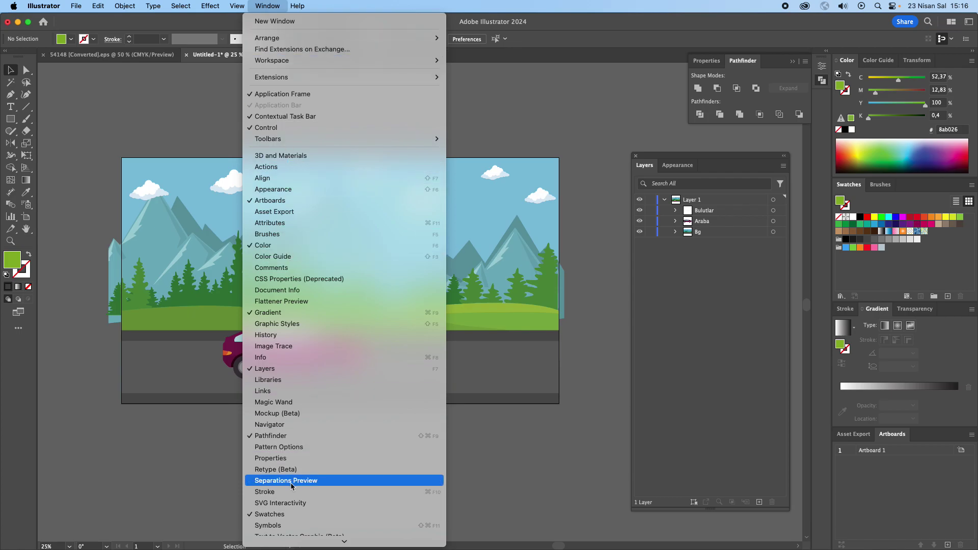
click(286, 525)
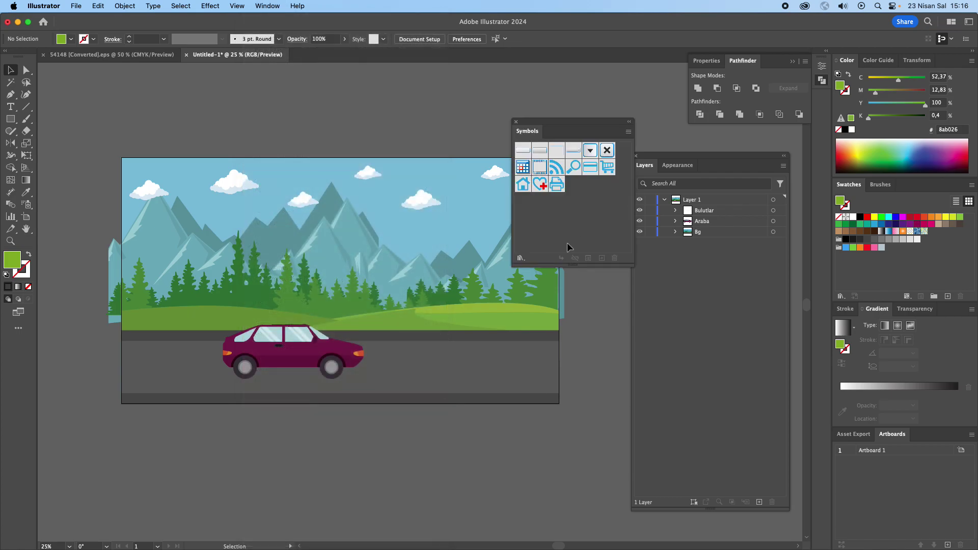
click(520, 258)
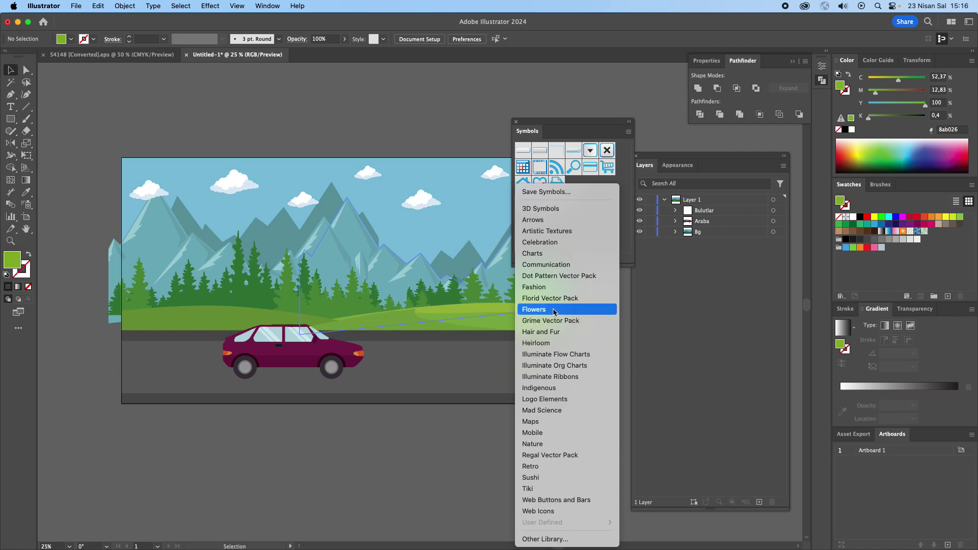
click(619, 260)
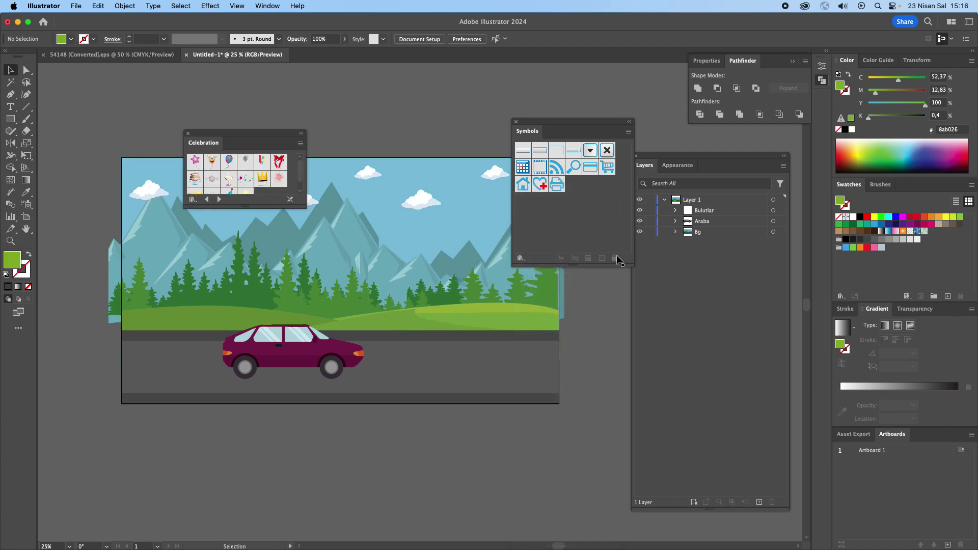
mouse_move(248, 206)
mouse_down()
mouse_move(243, 313)
mouse_move(243, 292)
mouse_up()
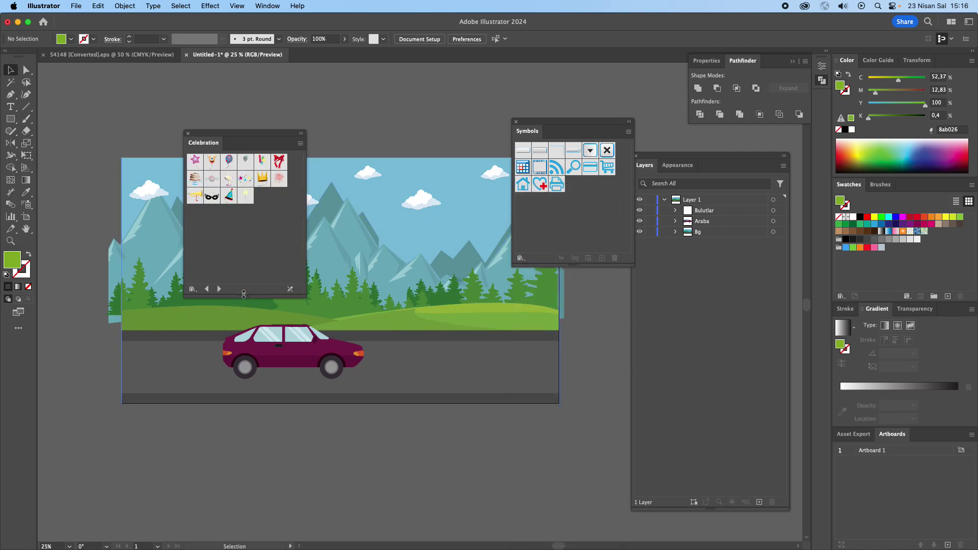
click(220, 285)
click(219, 285)
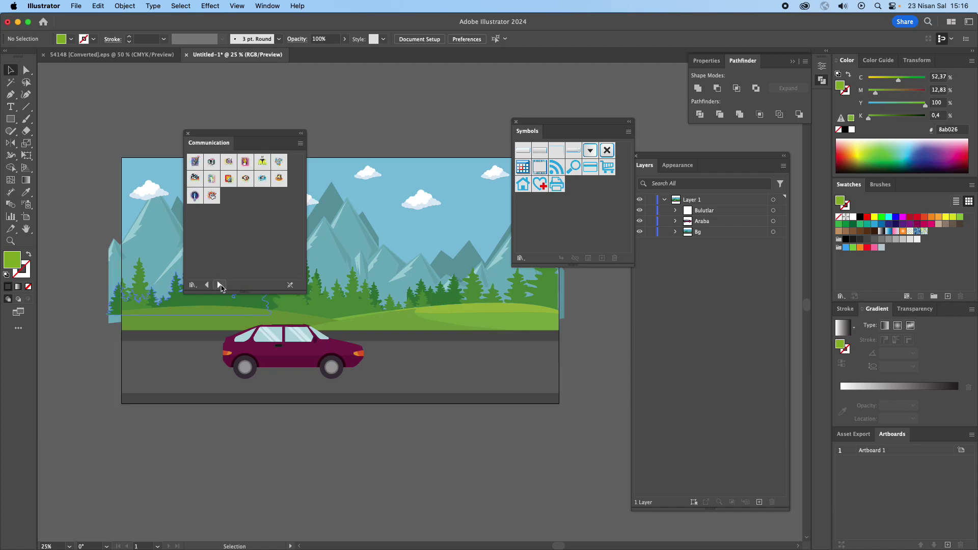
click(220, 286)
click(219, 285)
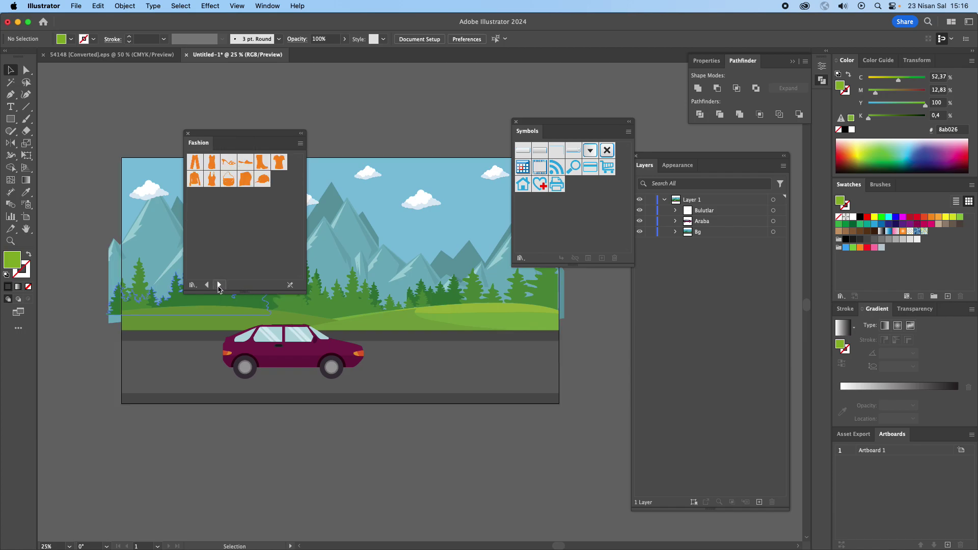
click(220, 285)
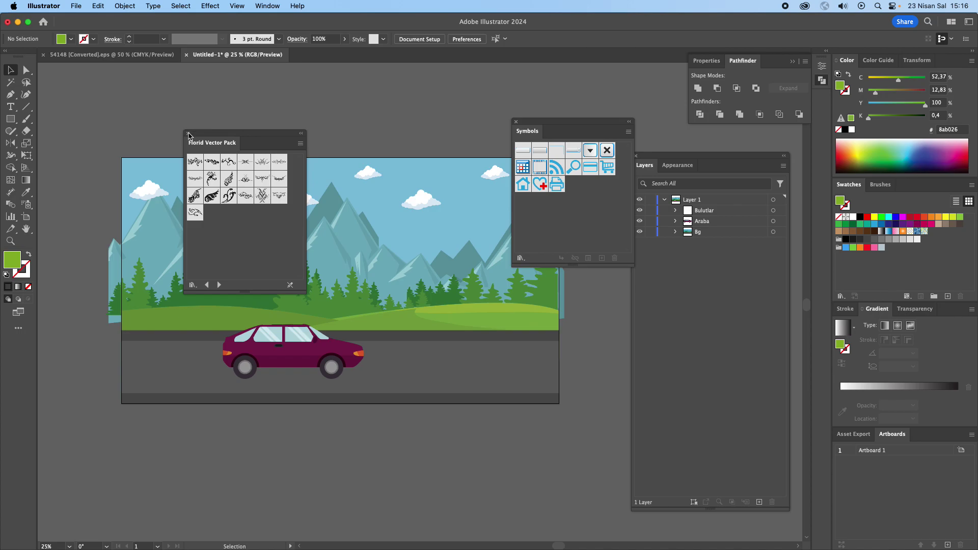
click(188, 134)
Open the Nature symbol library and enlarge its panel to show all symbols.
click(520, 258)
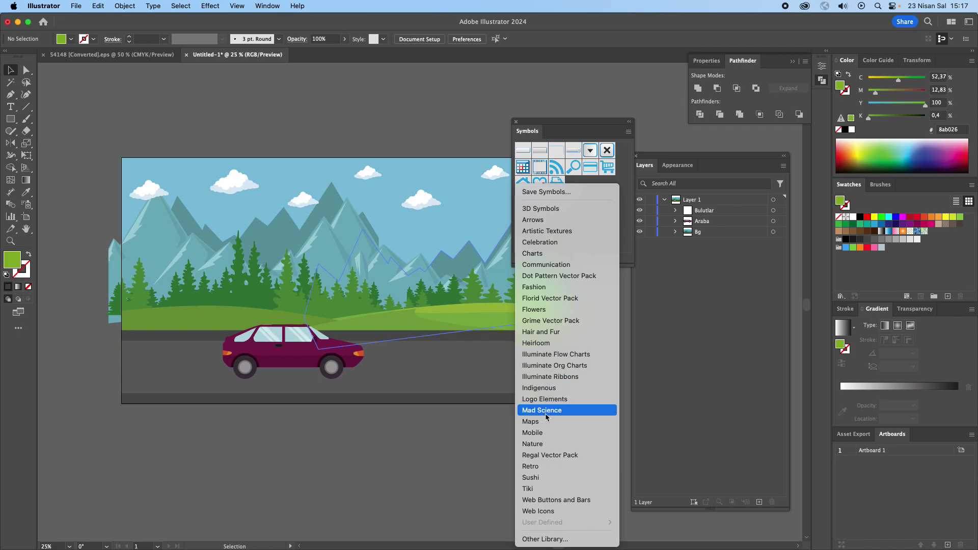
click(533, 444)
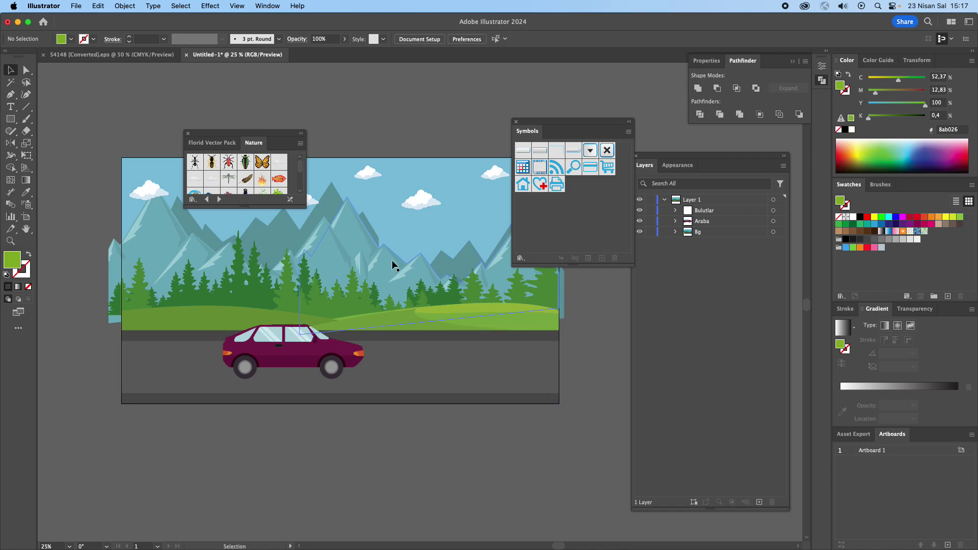
drag(245, 207, 242, 312)
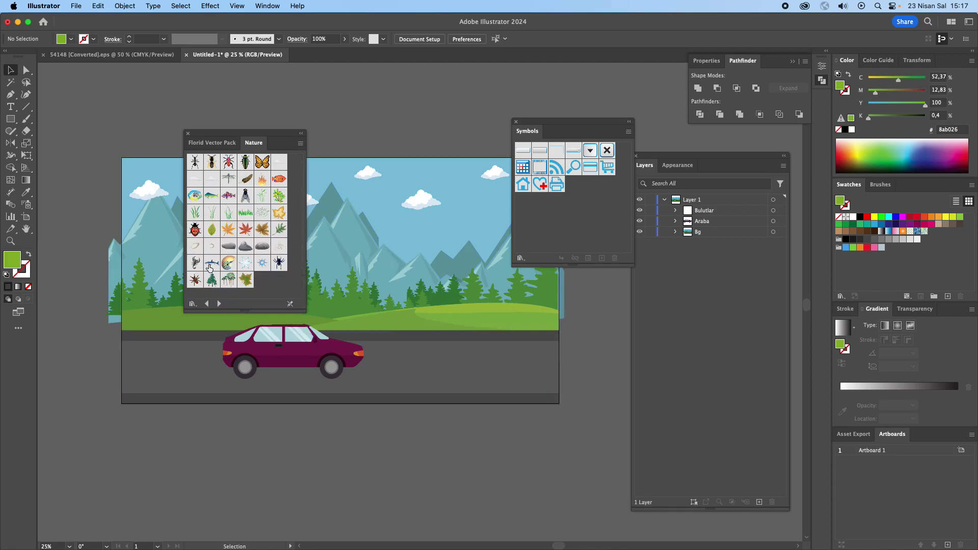
Place Trees 1, Trees 2, Grass 4, Grass 3, Foliage 1, Foliage 2 and Grass 1 below the artboard.
click(211, 280)
drag(227, 460, 224, 457)
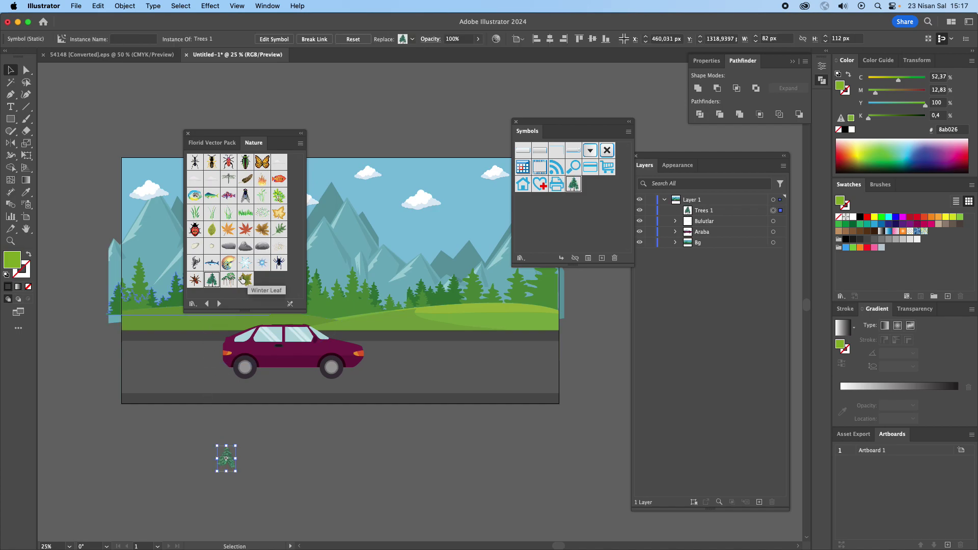
drag(229, 280, 326, 449)
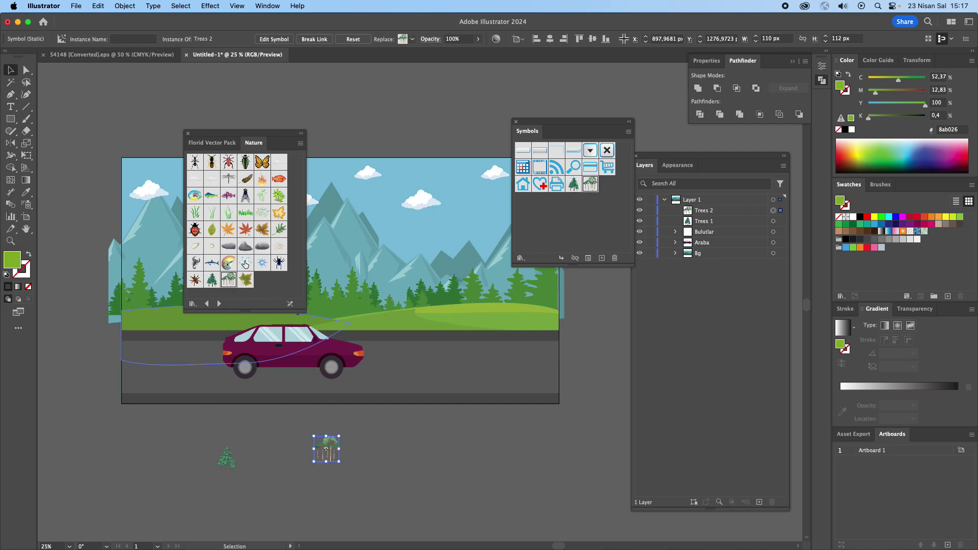
drag(245, 212, 406, 456)
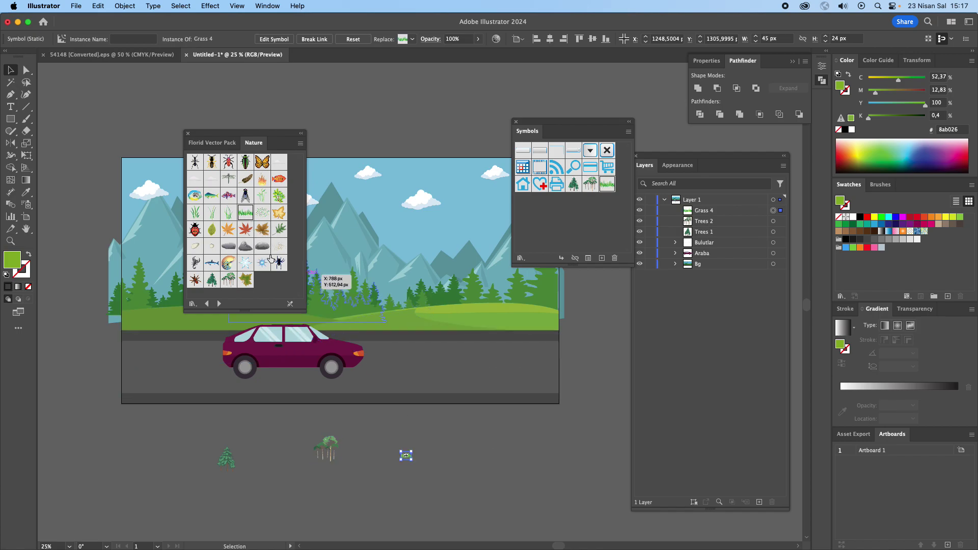
drag(236, 218, 432, 454)
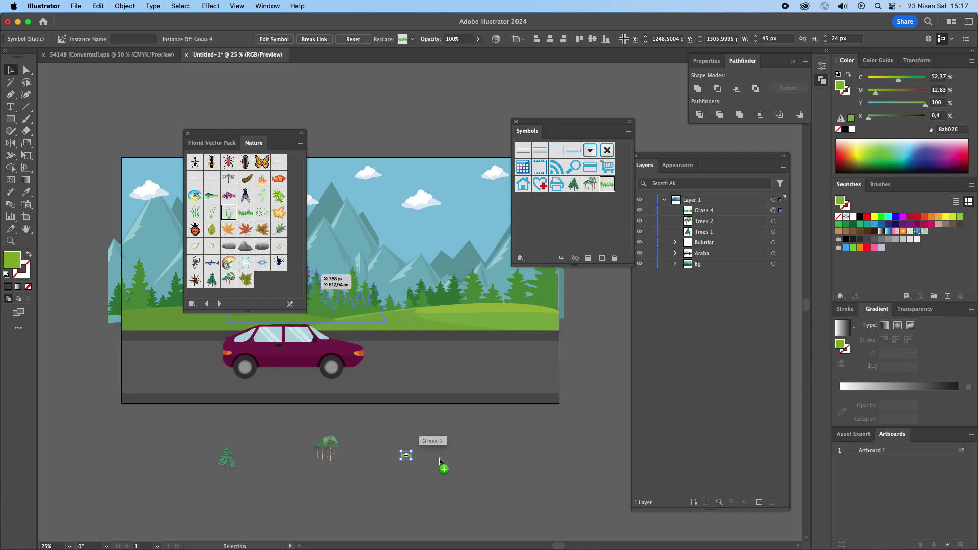
drag(265, 198, 449, 446)
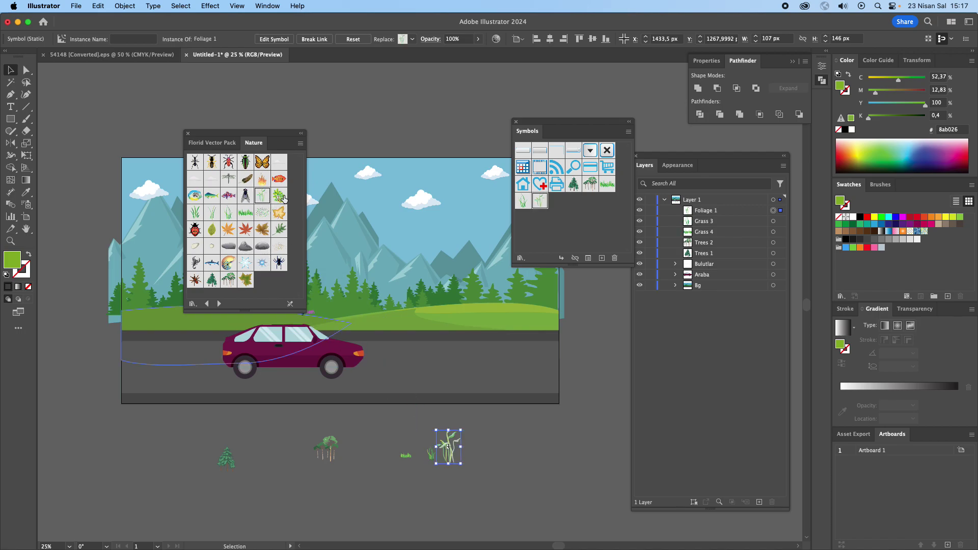
mouse_move(279, 204)
mouse_down()
mouse_move(474, 458)
mouse_move(491, 457)
mouse_up()
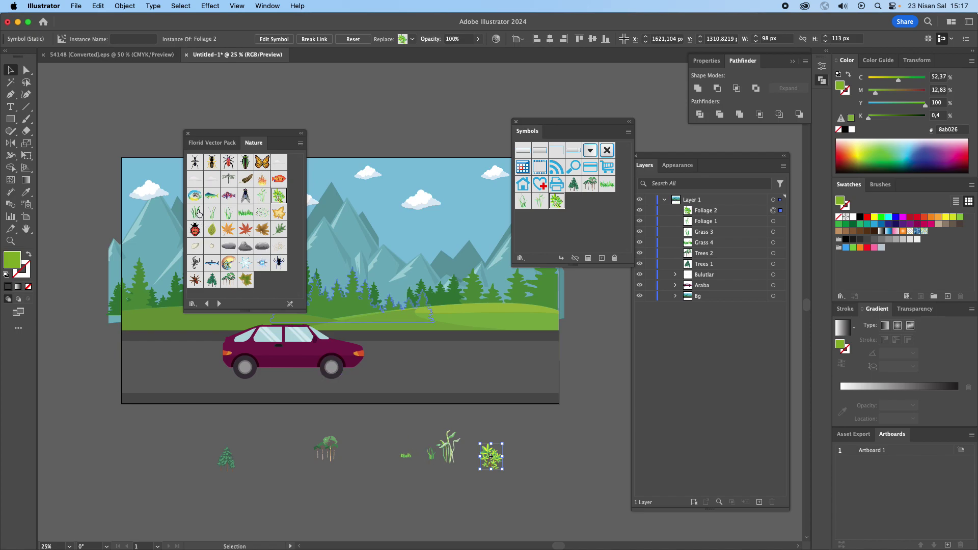
drag(196, 213, 453, 475)
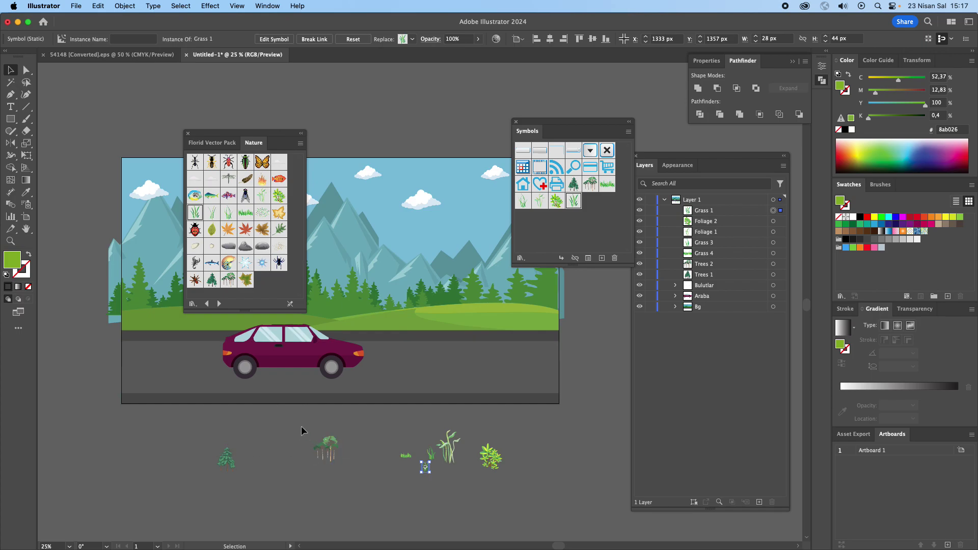
click(188, 133)
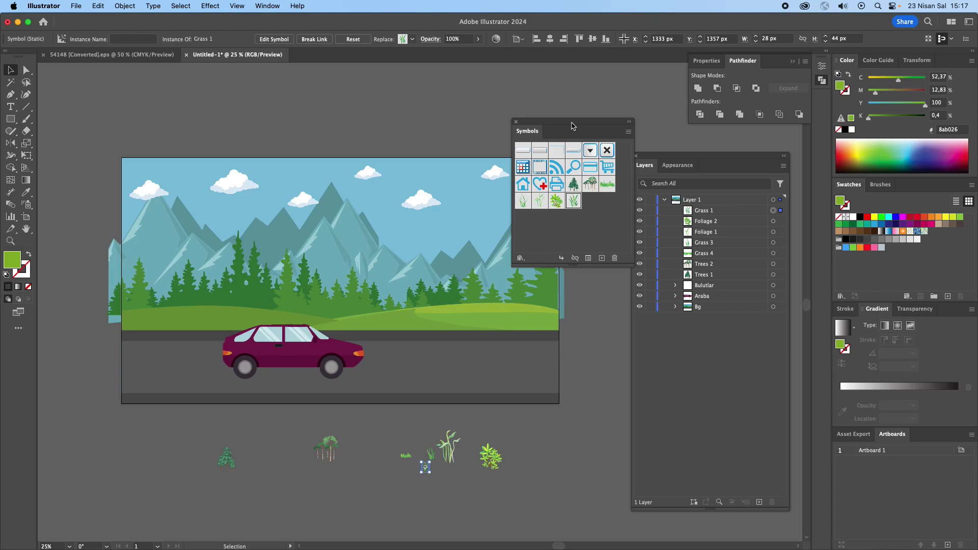
Arrange the grass tufts and foliage at the road's lower right and bottom edge.
click(517, 123)
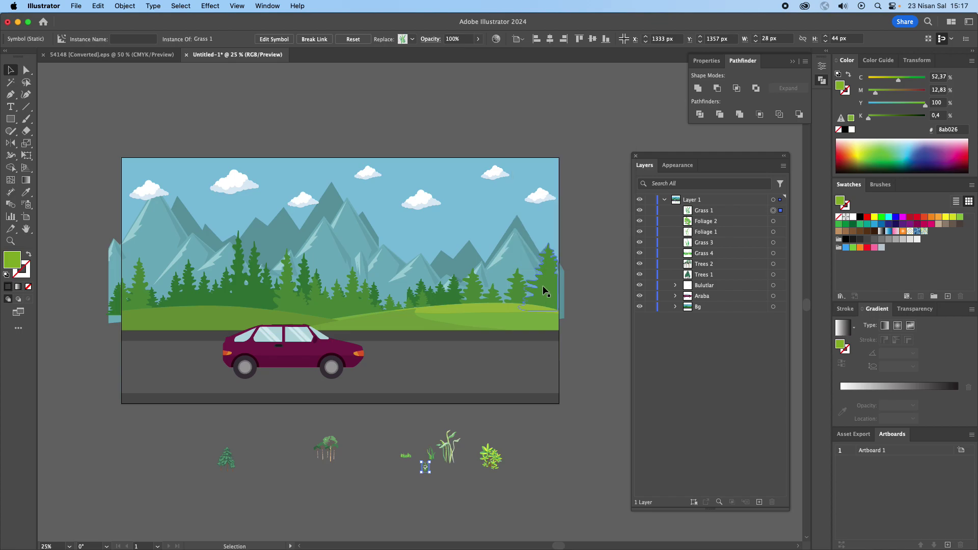
drag(490, 465, 543, 400)
drag(447, 458, 530, 403)
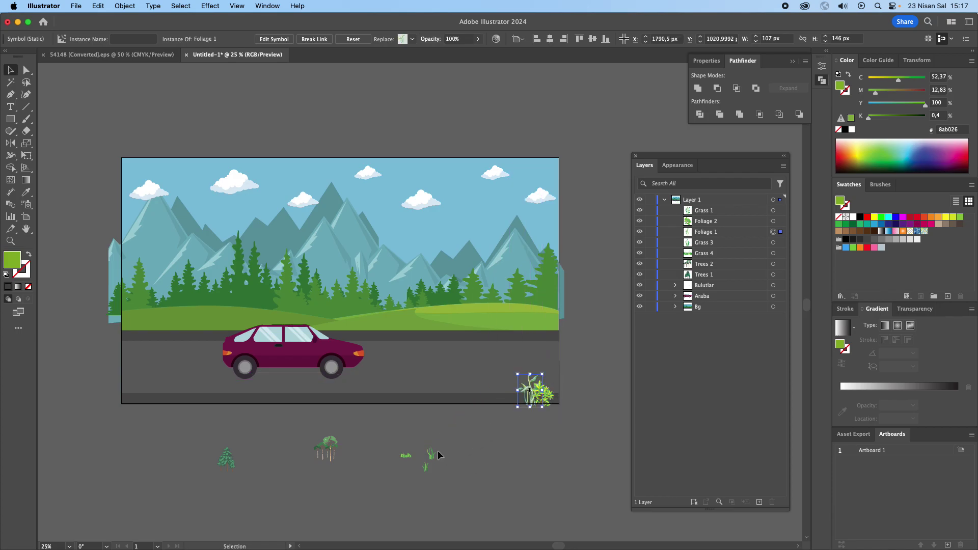
drag(431, 453, 521, 401)
click(520, 397)
mouse_move(404, 457)
mouse_down()
mouse_move(350, 405)
mouse_move(379, 397)
mouse_up()
drag(426, 469, 358, 405)
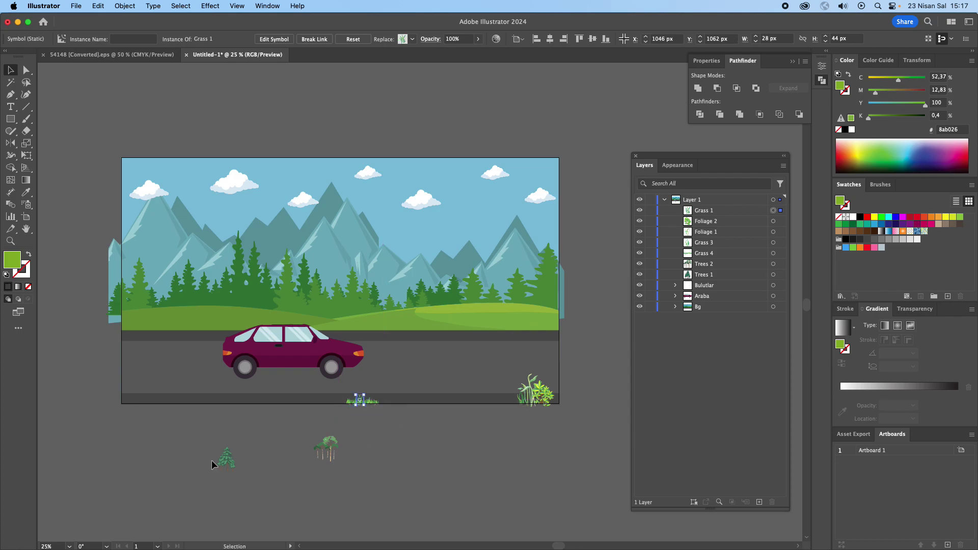
Move the Trees 1 pine onto the road, enlarge it, and set it beside the car.
mouse_move(224, 460)
mouse_down()
mouse_move(341, 377)
mouse_move(362, 389)
mouse_up()
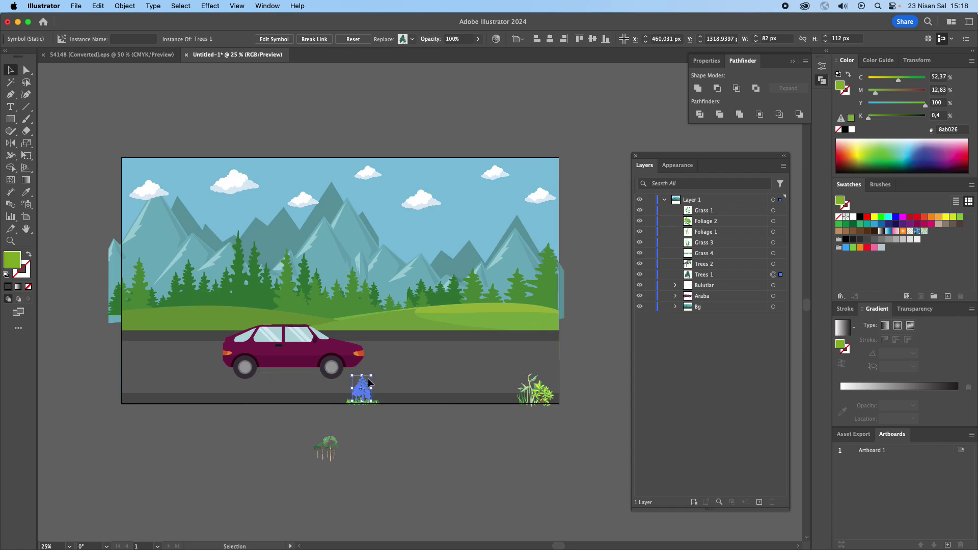
mouse_move(372, 375)
mouse_down()
mouse_move(390, 349)
mouse_move(371, 381)
mouse_up()
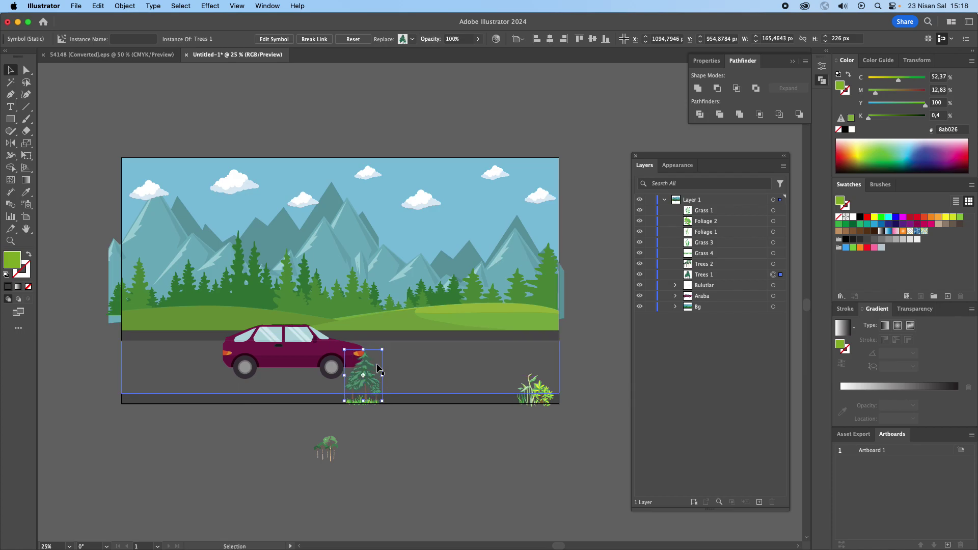
drag(396, 331, 412, 309)
drag(398, 372, 381, 378)
Enlarge the Trees 2 cluster and settle it at the road's left end.
click(326, 448)
drag(340, 436, 387, 387)
mouse_move(377, 431)
mouse_down()
mouse_move(225, 373)
mouse_move(193, 379)
mouse_up()
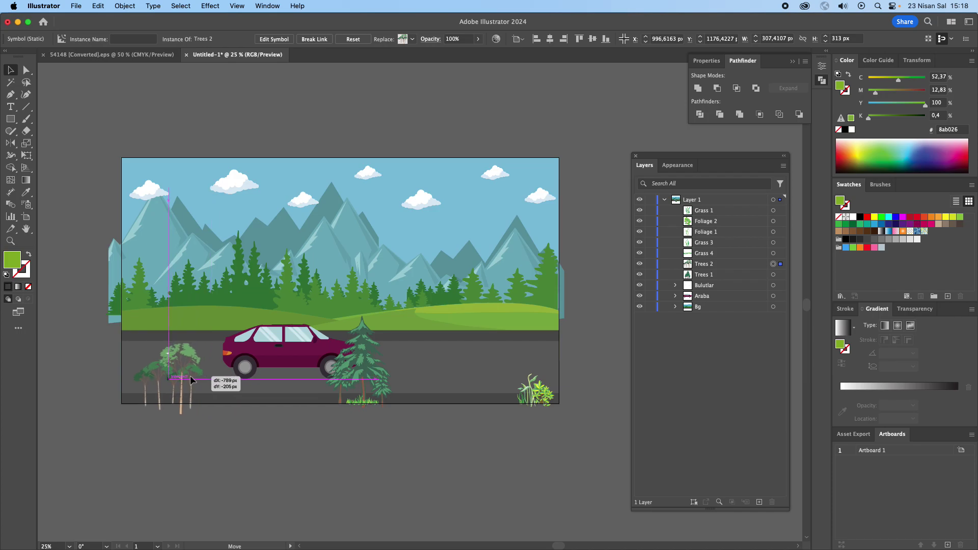
drag(189, 380, 188, 379)
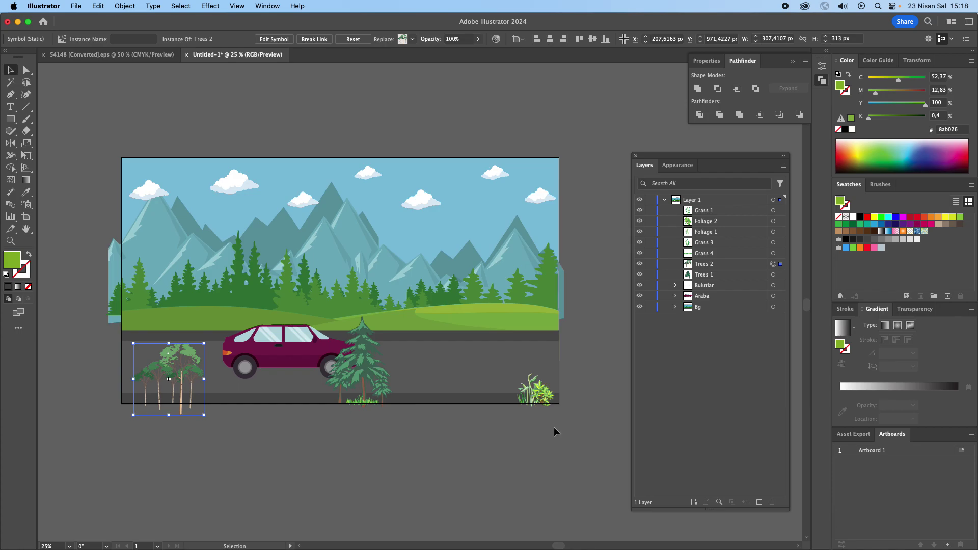
drag(509, 375, 519, 392)
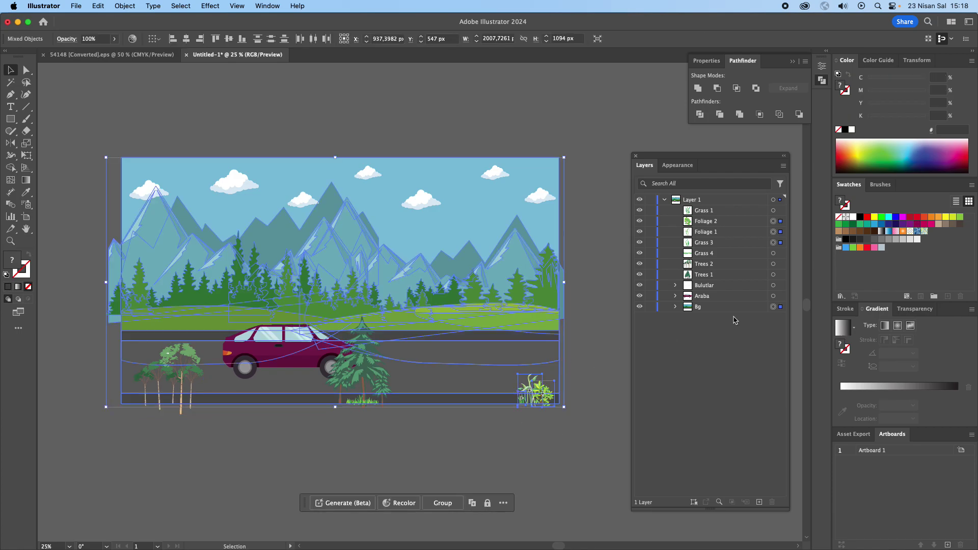
Lock the background group so only the plants can be selected.
click(552, 417)
click(536, 389)
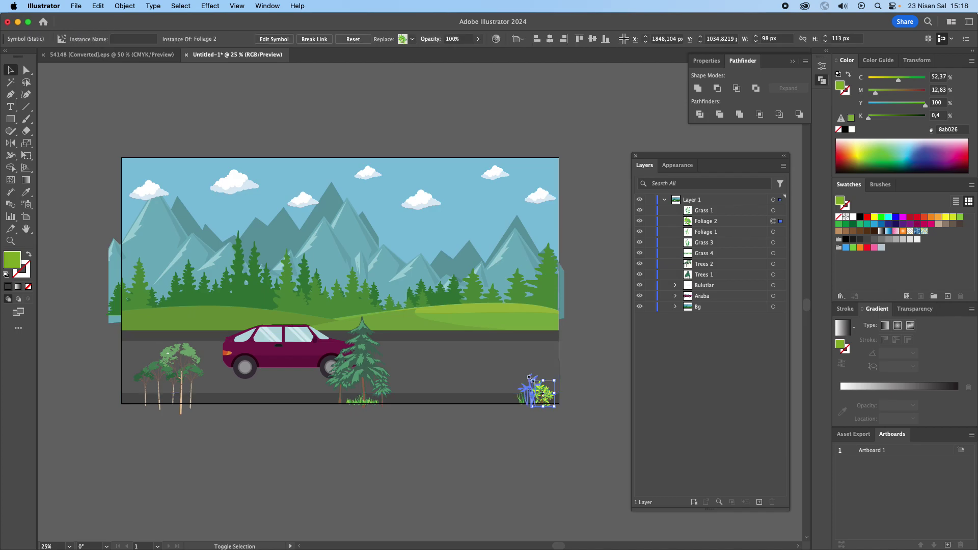
scroll(544, 394, up, 1)
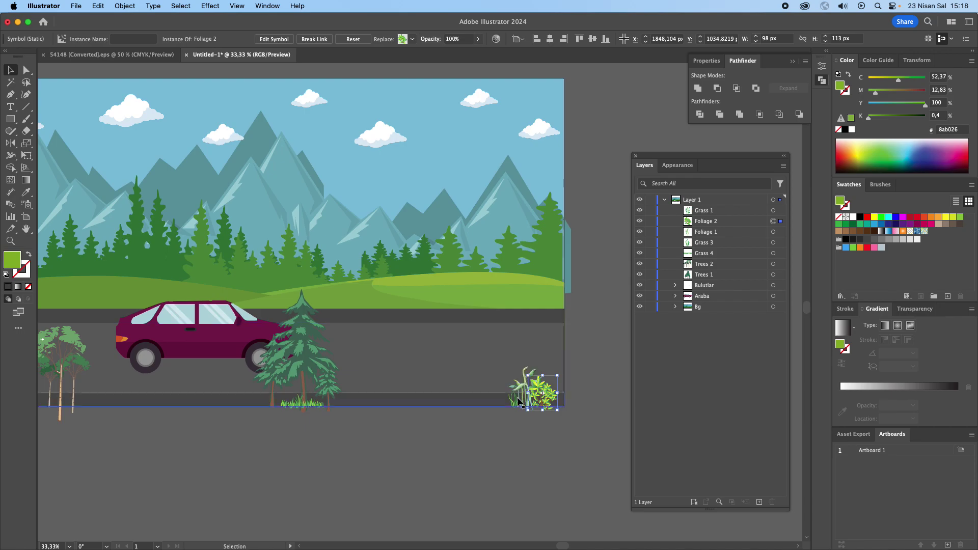
click(524, 442)
click(551, 402)
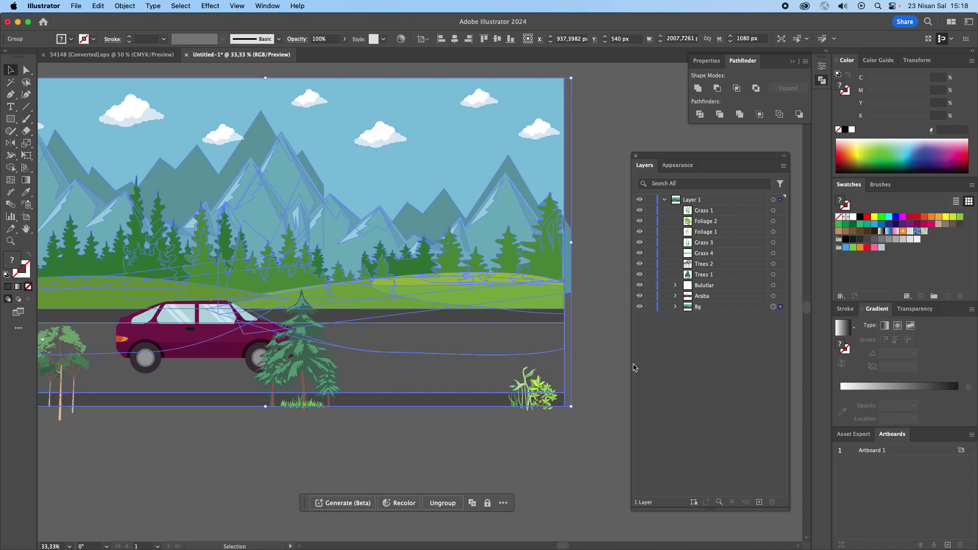
click(652, 306)
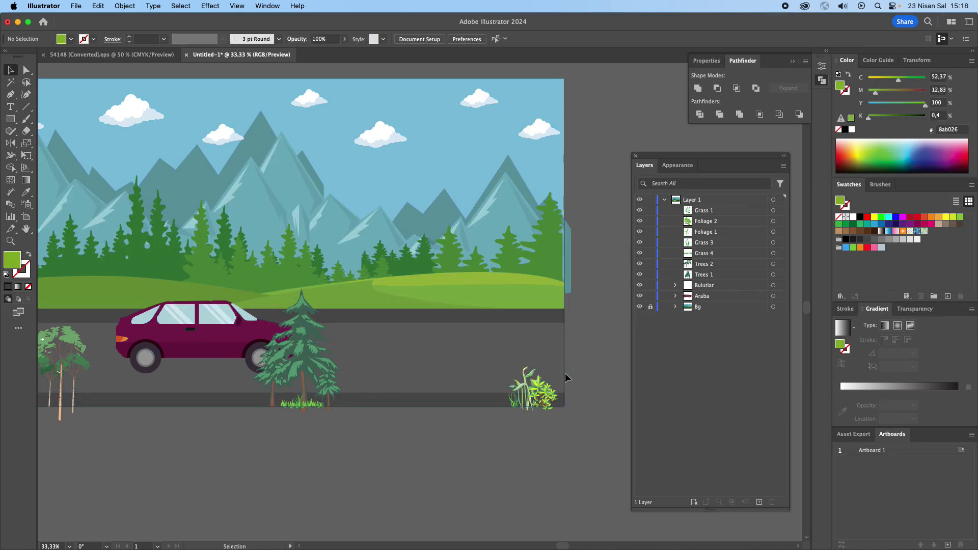
Copy the grass-and-foliage cluster under the left trees and scale the copy down.
click(527, 390)
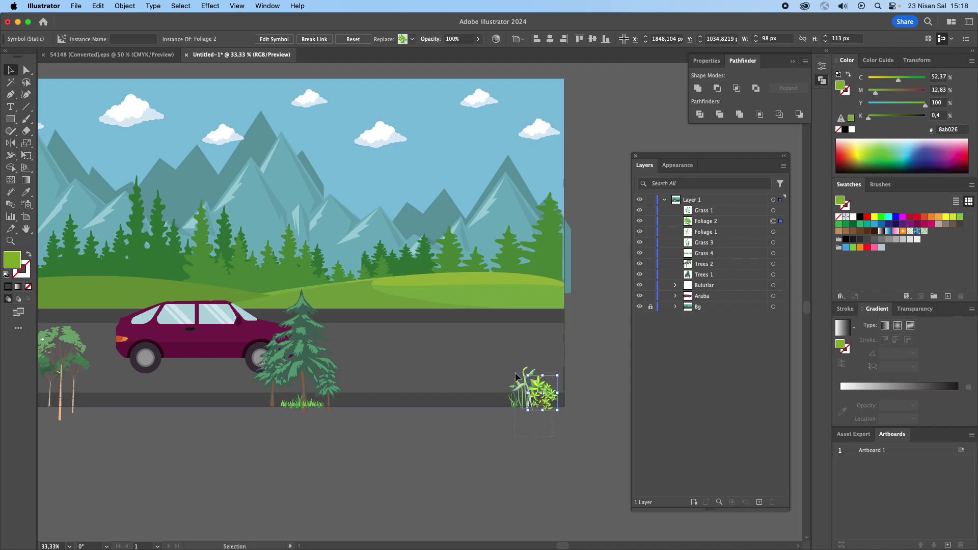
shift+click(518, 378)
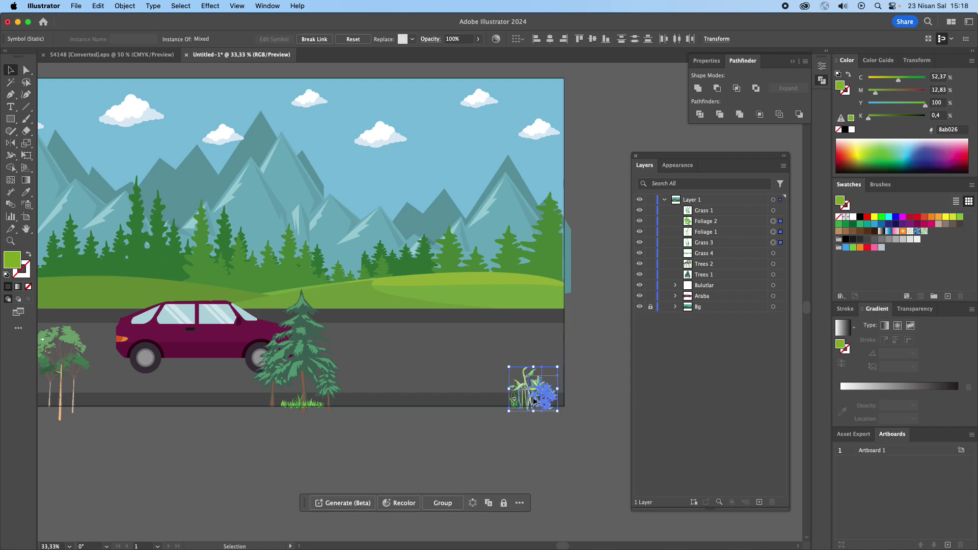
drag(535, 403, 59, 414)
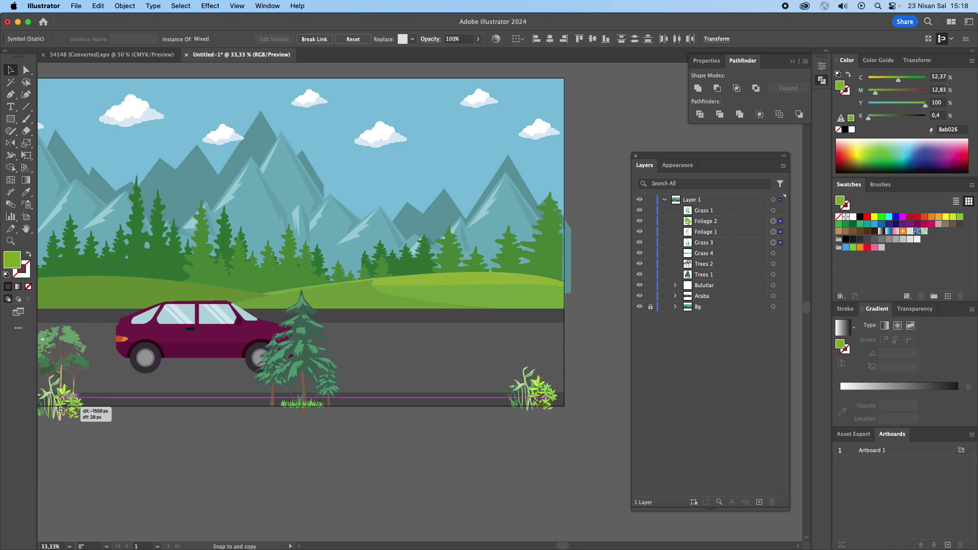
scroll(125, 404, left, 5)
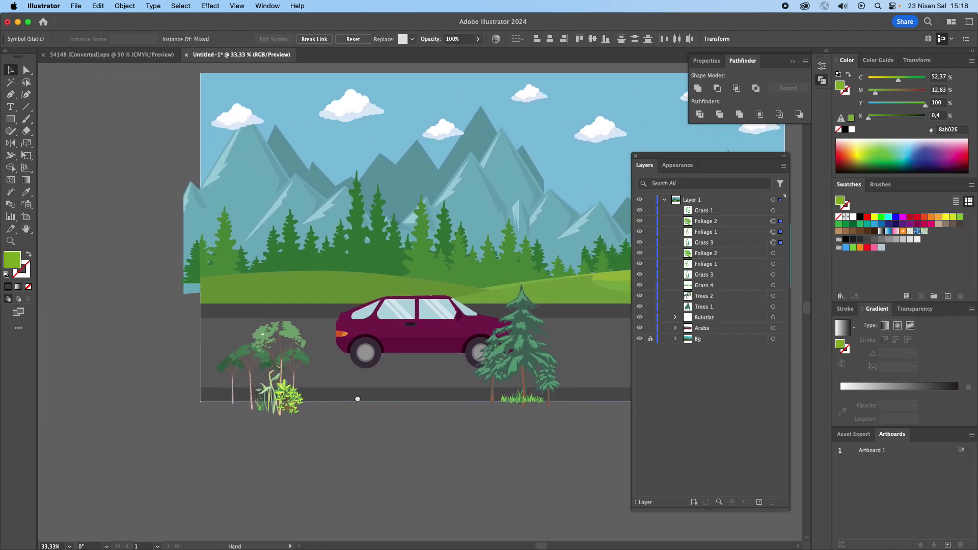
drag(308, 371, 248, 399)
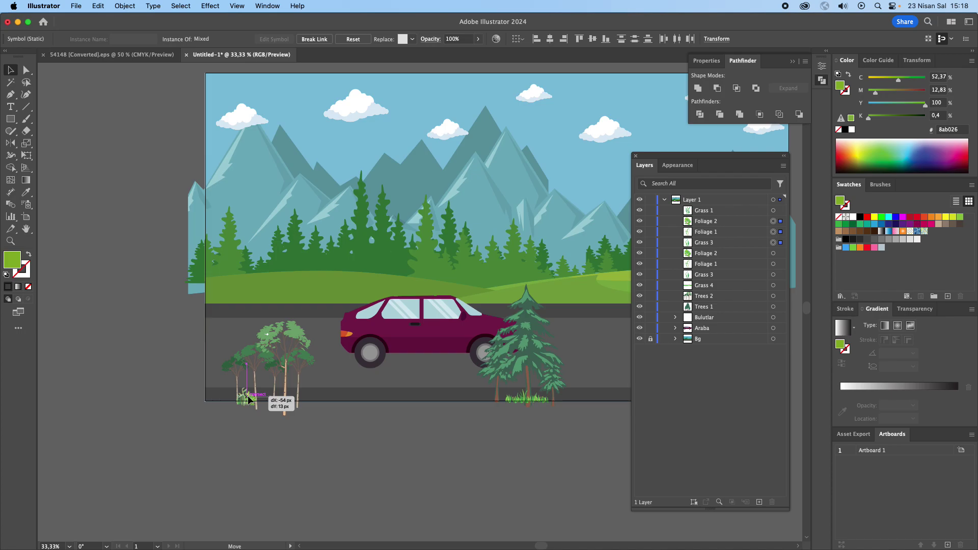
click(382, 416)
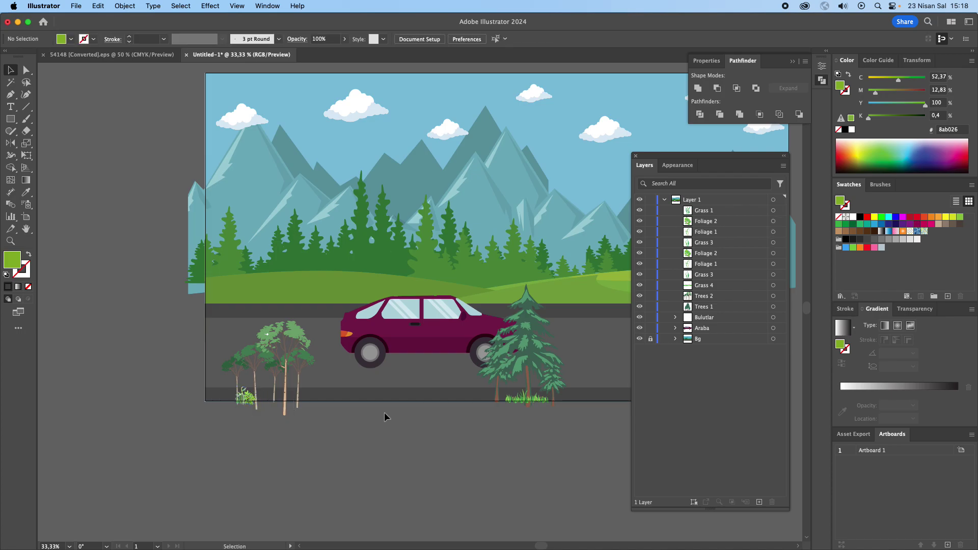
scroll(384, 416, down, 1)
scroll(377, 412, right, 5)
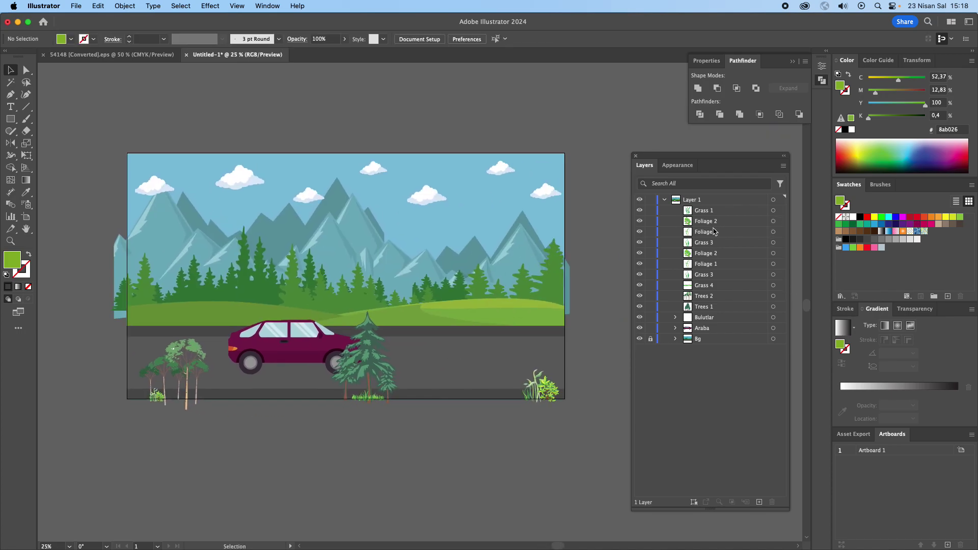
Select all Grass, Foliage and Trees layers and group them with Cmd+G.
click(774, 211)
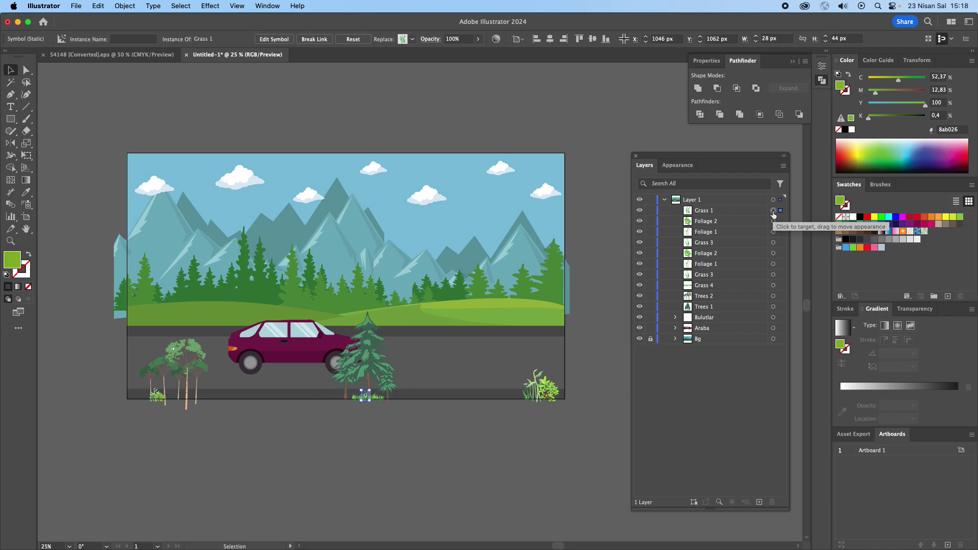
shift+click(773, 221)
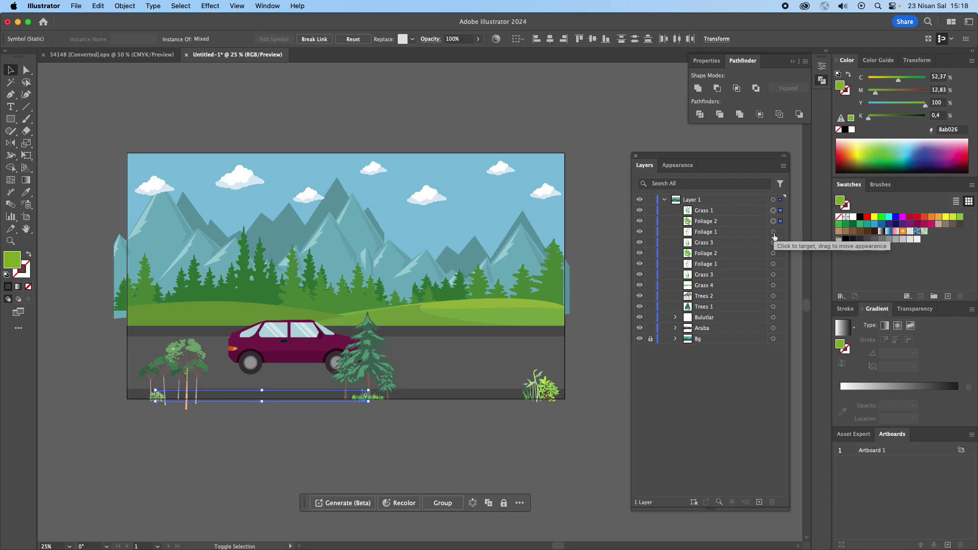
shift+click(773, 232)
shift+click(773, 242)
shift+click(774, 264)
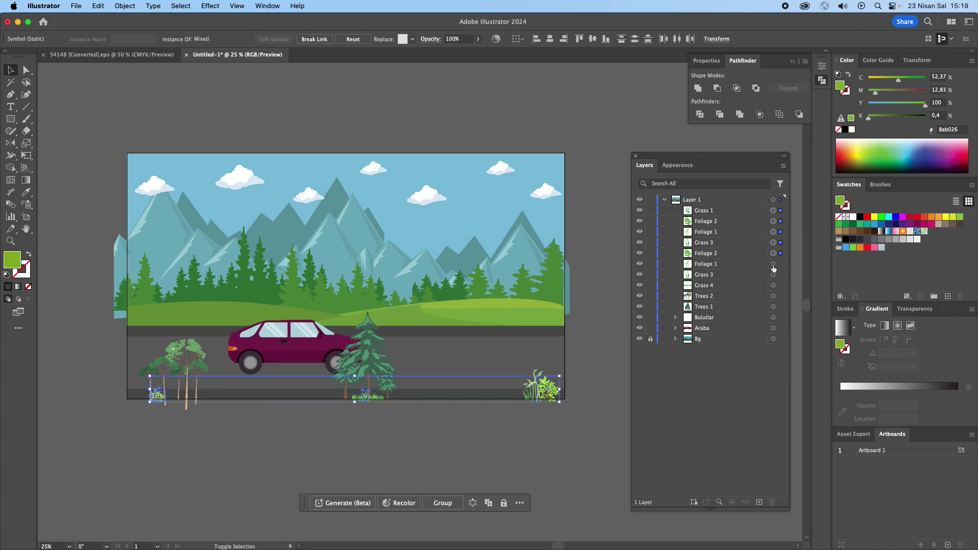
shift+click(773, 275)
shift+click(774, 285)
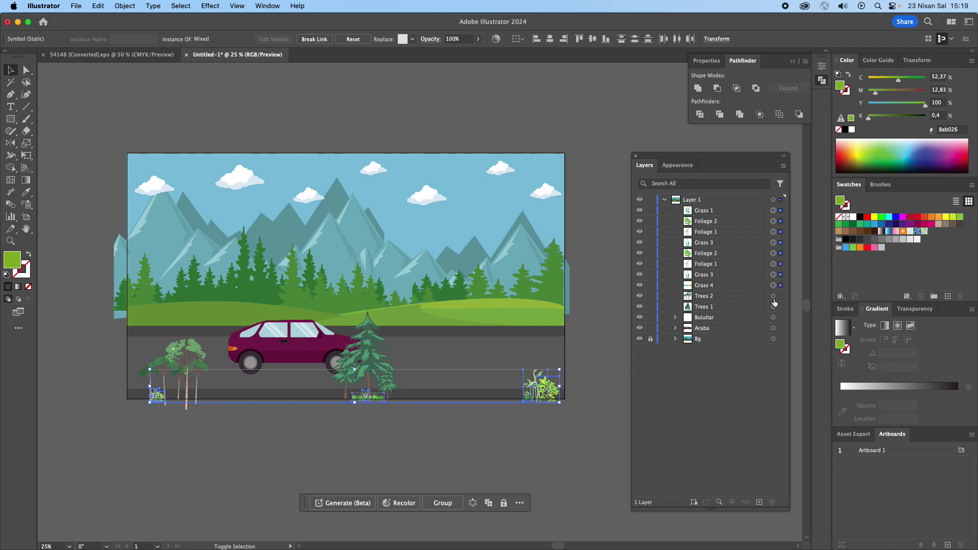
shift+click(773, 307)
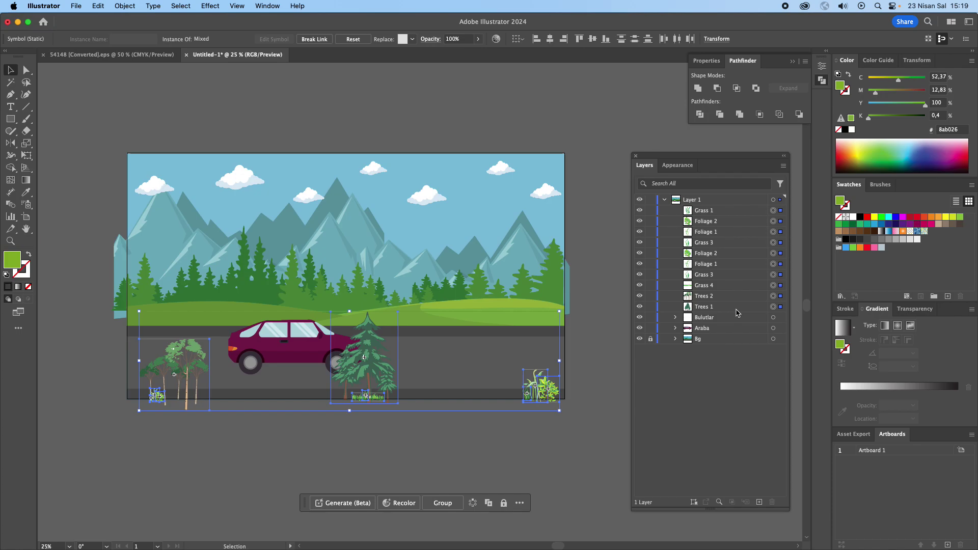
key(super+g)
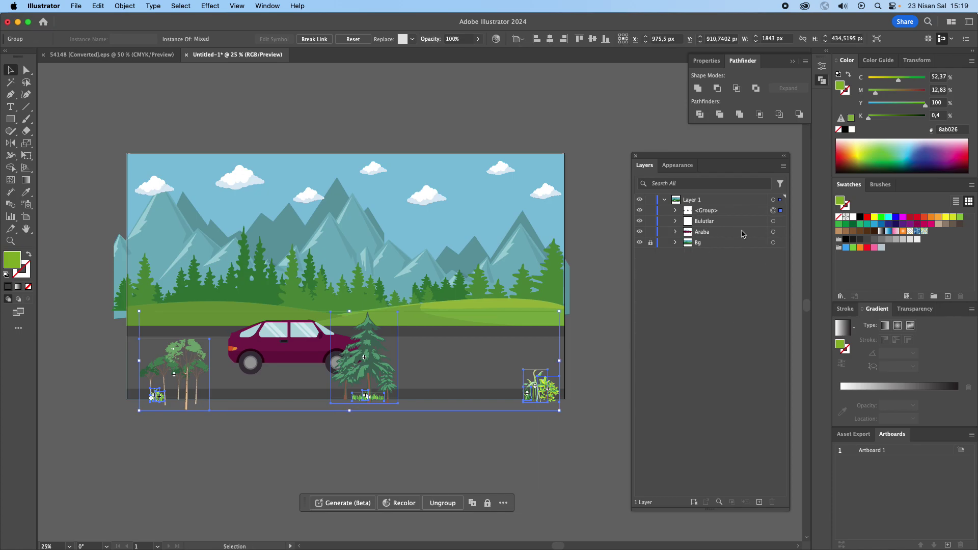
Rename the new group 'Ön Çimler ve ağaçlar'.
double_click(706, 211)
text(O)
text( C)
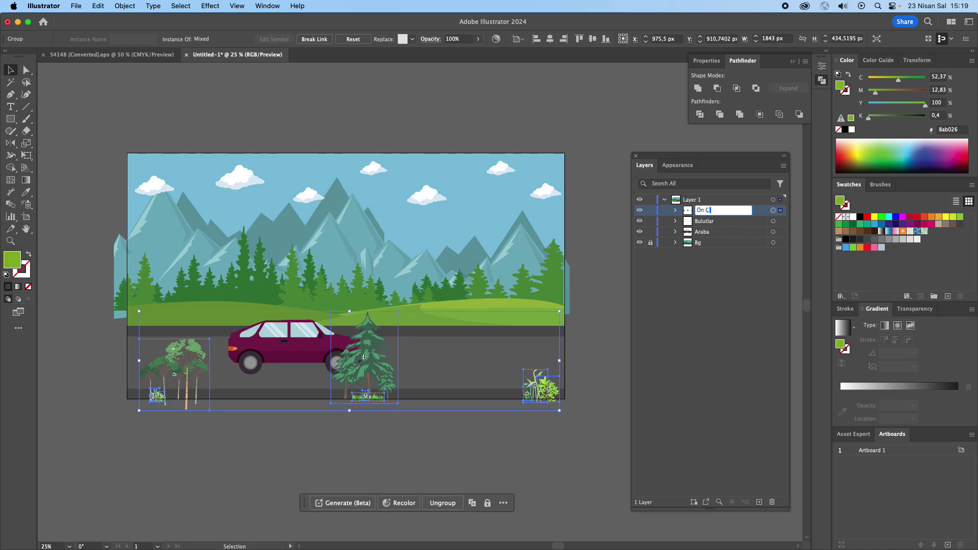
text(ler)
key(Return)
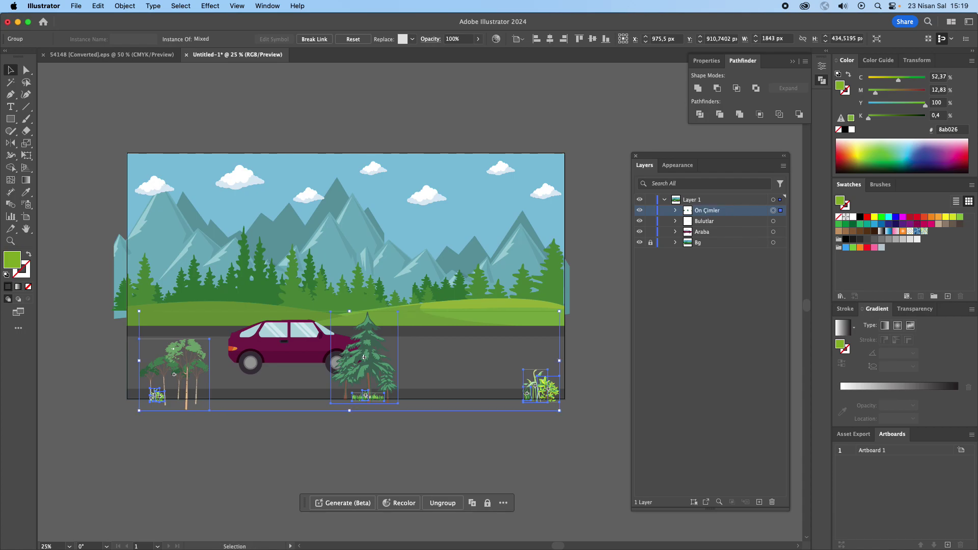
double_click(719, 214)
click(727, 213)
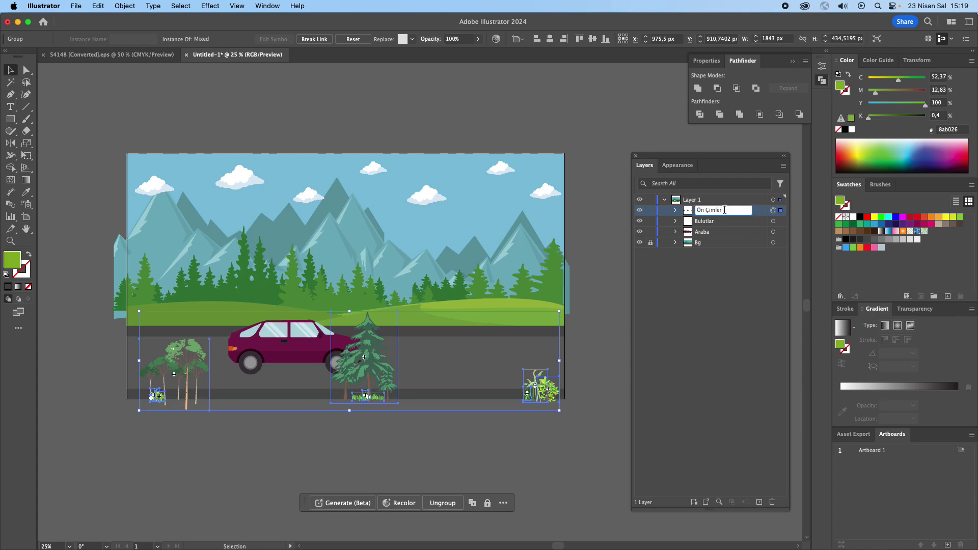
text(ve ağaçla)
text(r)
key(Return)
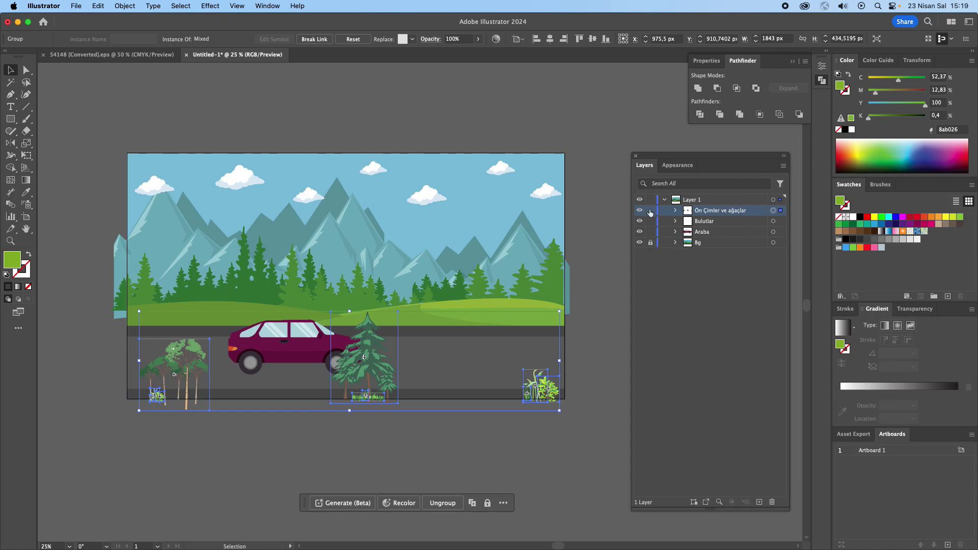
Lock and hide Bg, Bulutlar and the plants group, and expand the Araba layer.
click(650, 243)
click(638, 243)
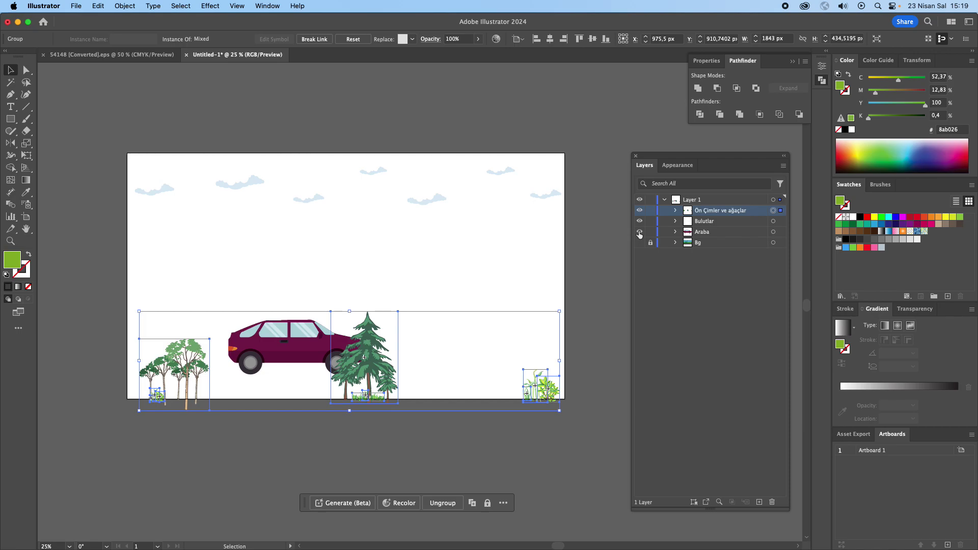
click(640, 221)
click(651, 210)
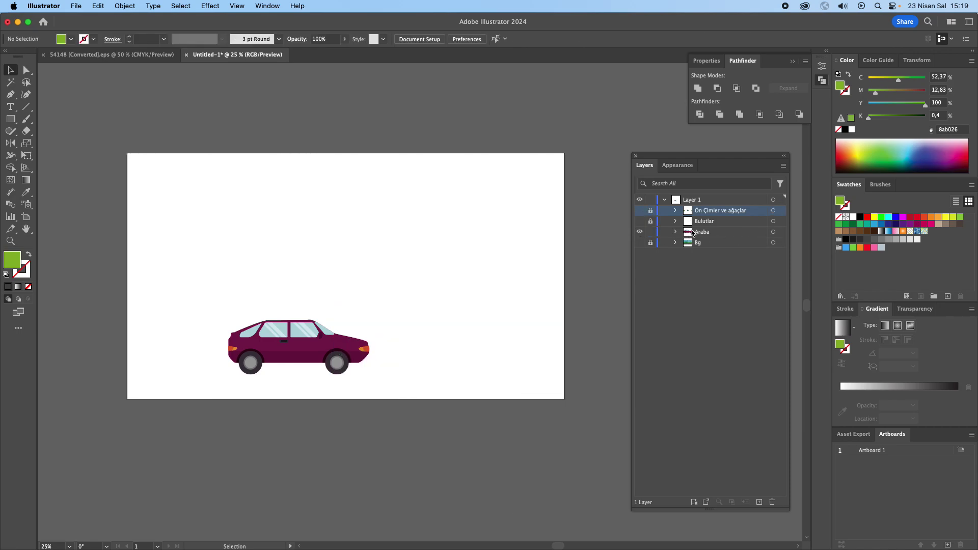
click(676, 231)
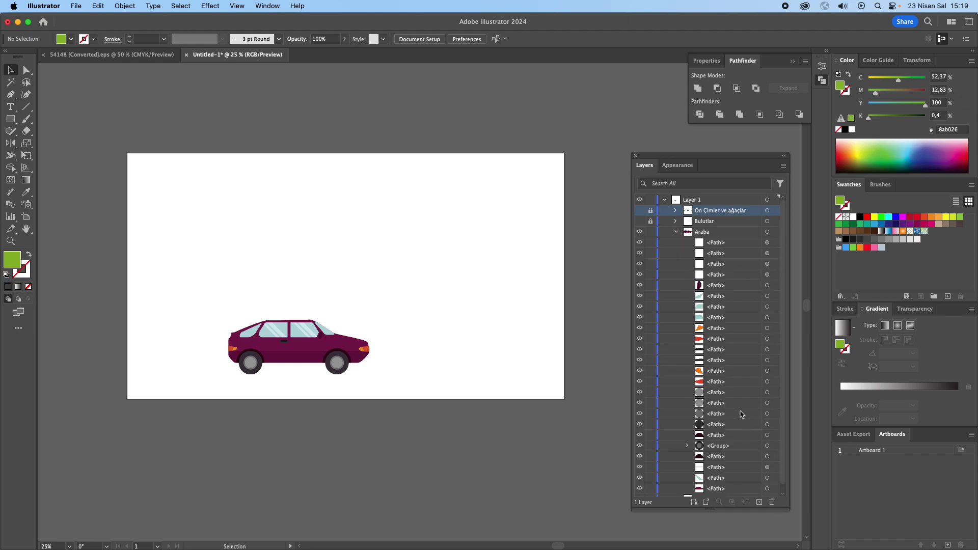
Move the rear wheel's grey hub path into that wheel's group.
scroll(741, 414, down, 1)
click(640, 438)
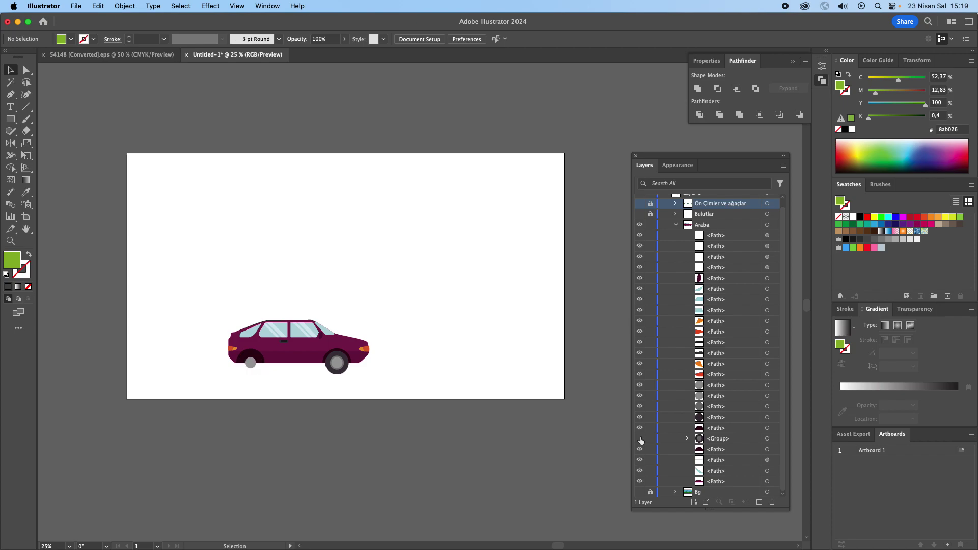
click(640, 438)
click(768, 385)
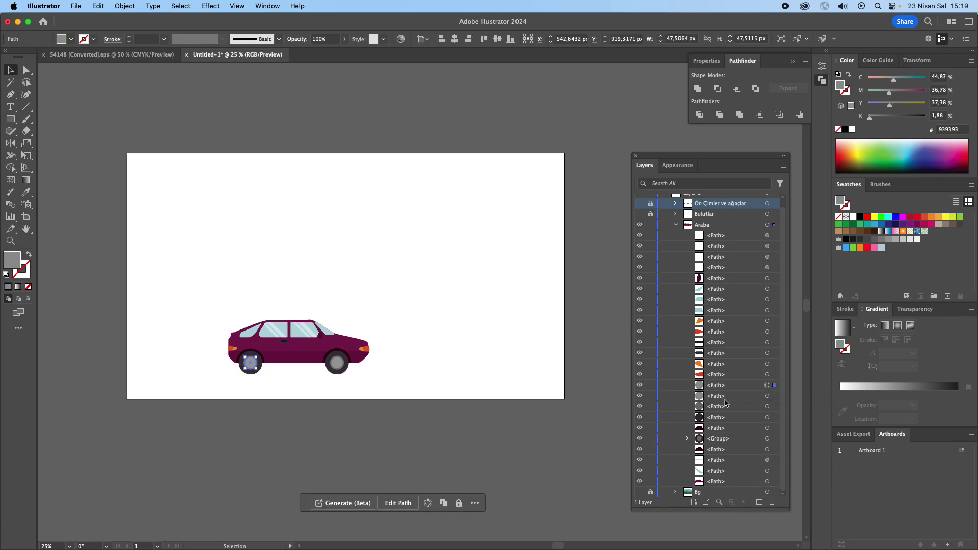
drag(748, 388, 743, 436)
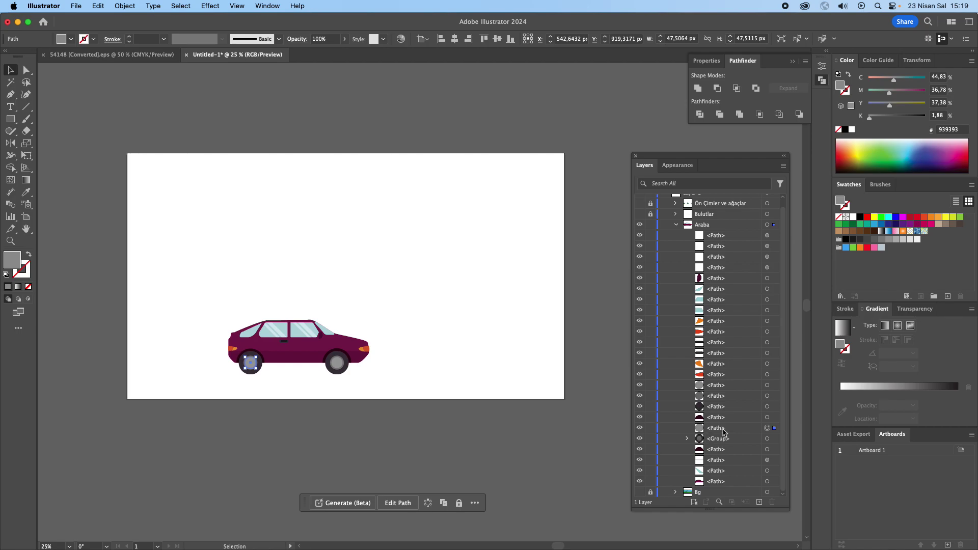
click(687, 441)
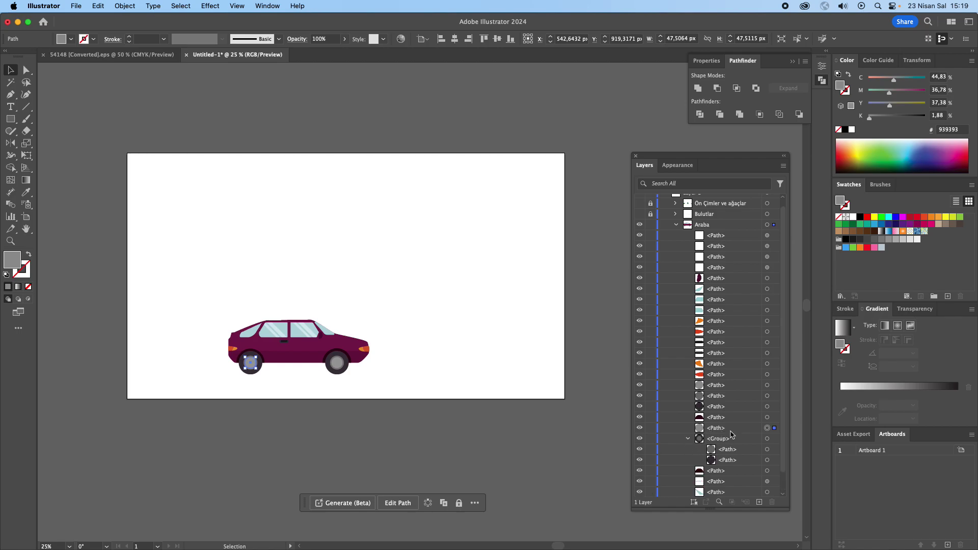
drag(752, 429, 746, 442)
scroll(235, 374, up, 2)
scroll(234, 374, up, 1)
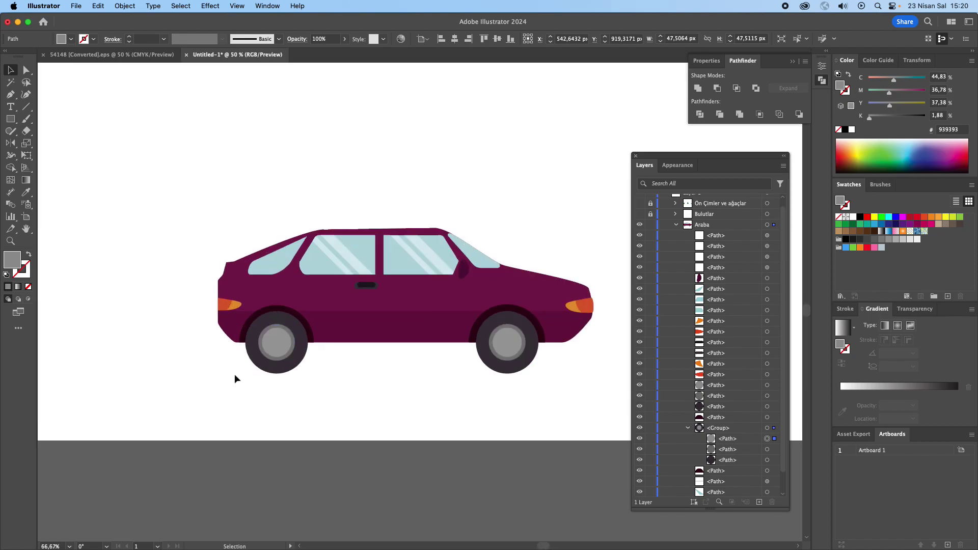
click(15, 121)
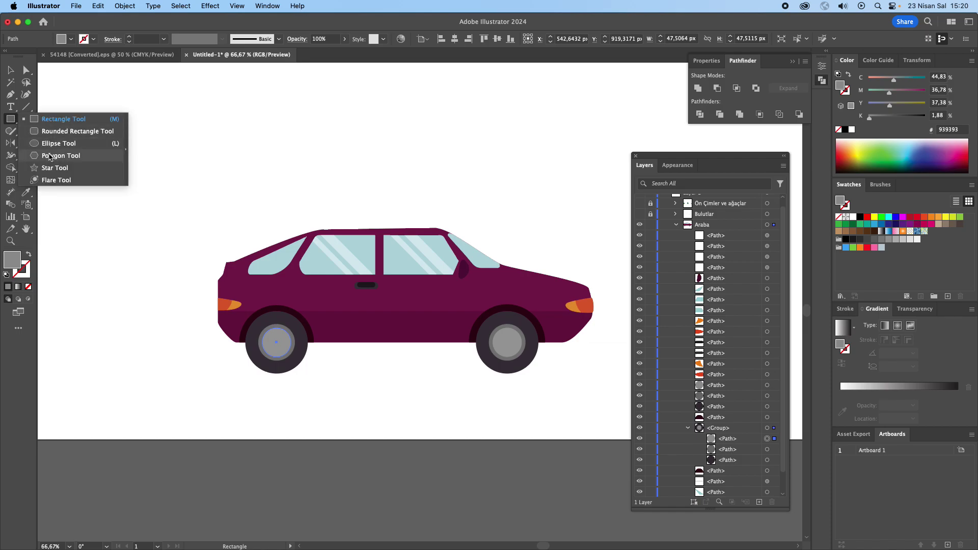
Draw a small dark grey star below the left wheel.
click(60, 168)
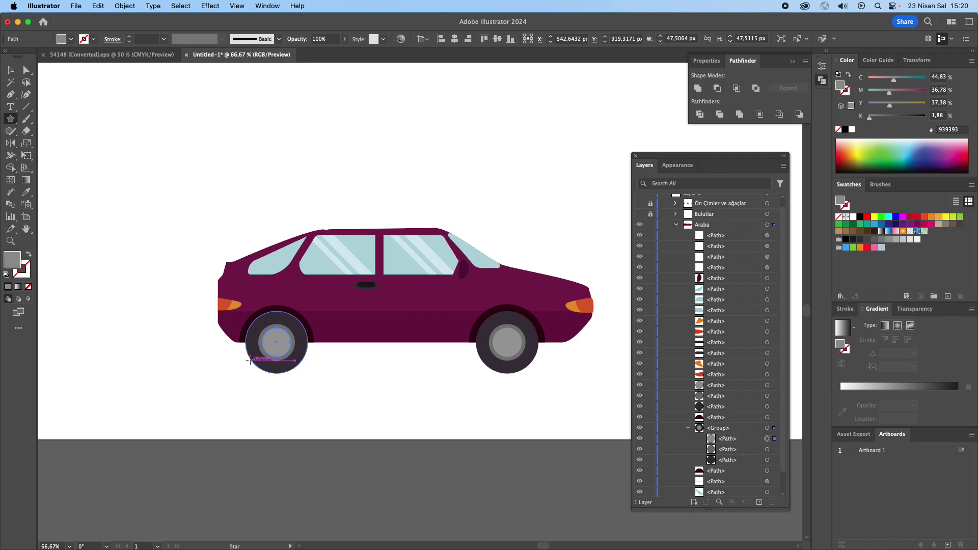
drag(282, 393, 291, 405)
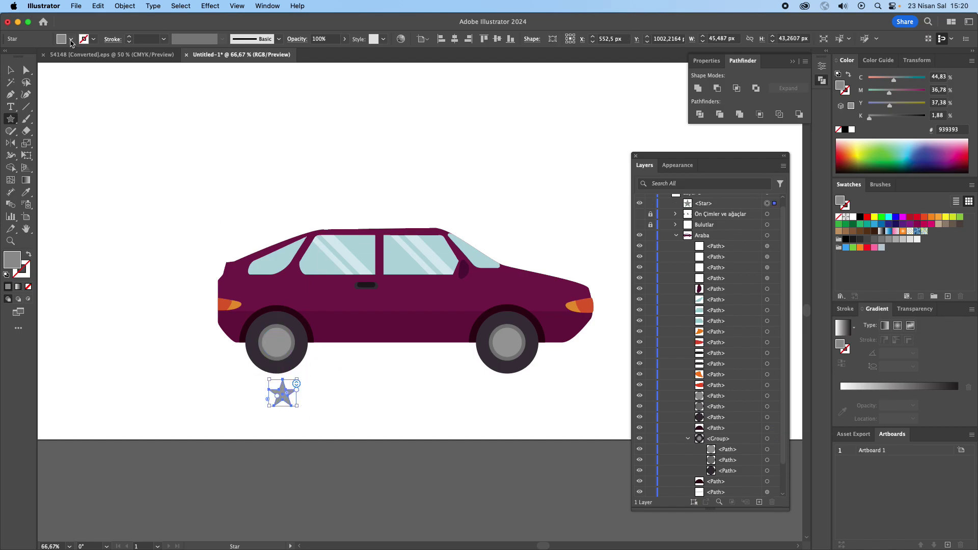
click(71, 40)
click(35, 86)
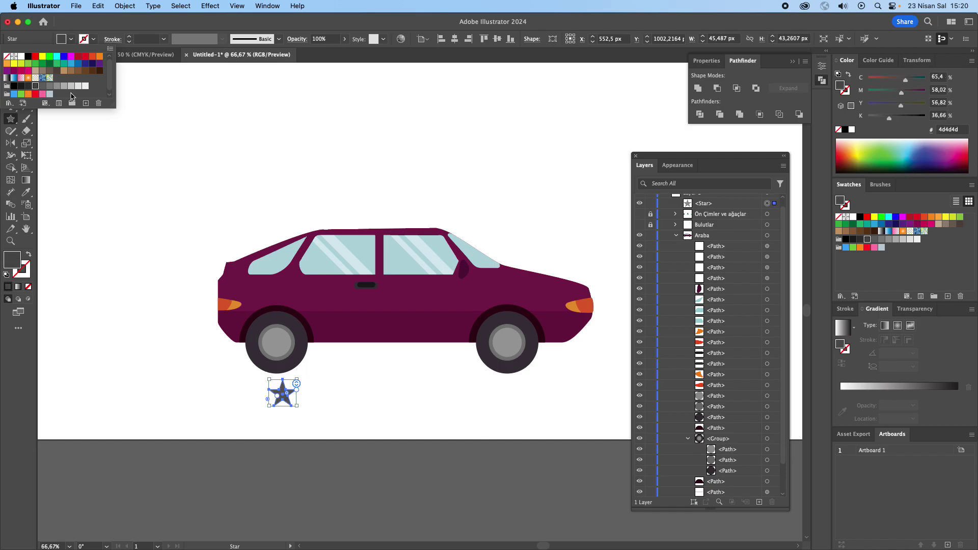
key(Escape)
key(v)
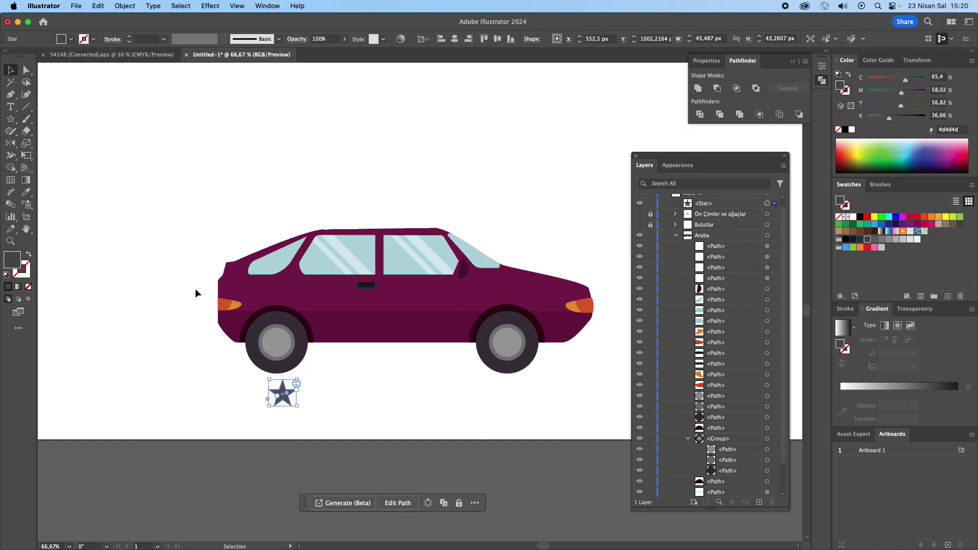
Move the star into the rear wheel group and centre it on the hub.
click(738, 206)
drag(759, 457, 739, 448)
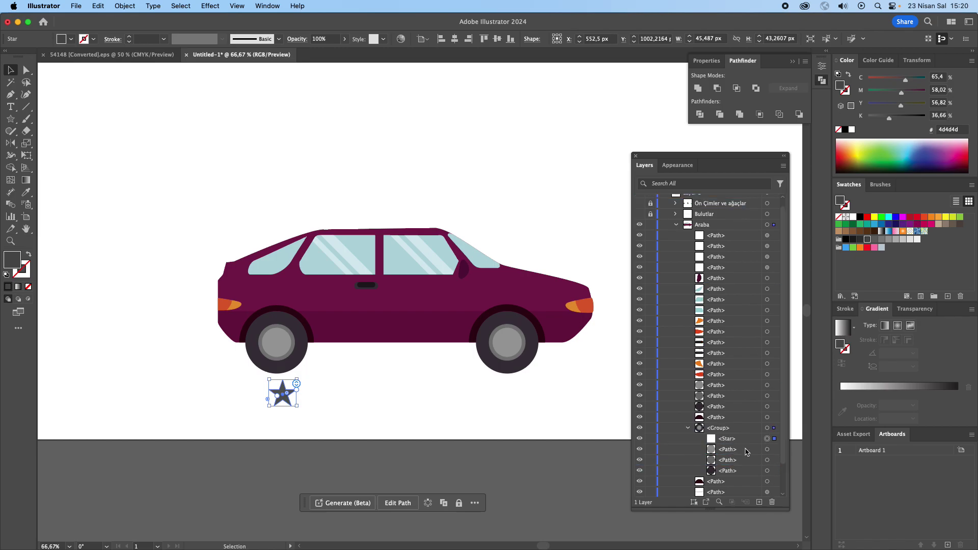
drag(280, 389, 277, 349)
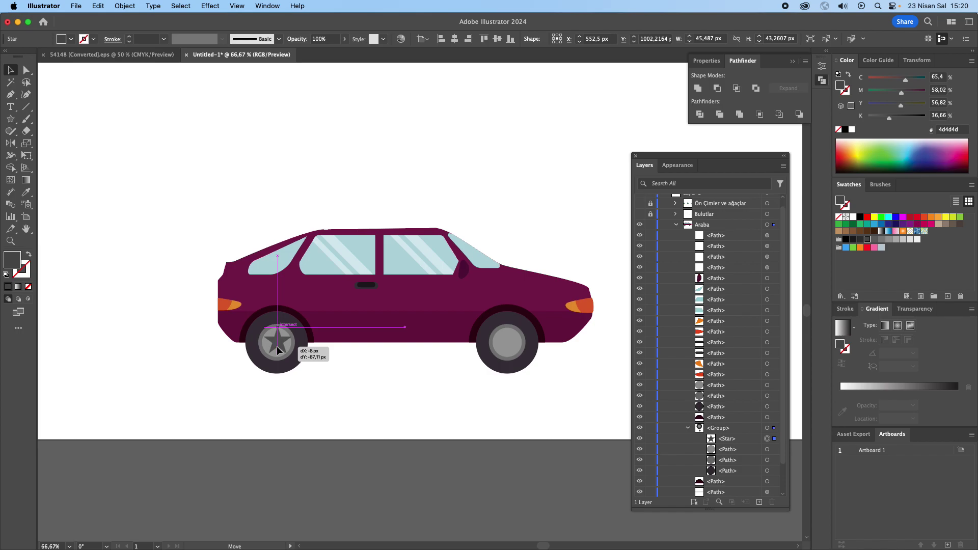
drag(277, 349, 278, 348)
scroll(279, 348, up, 2)
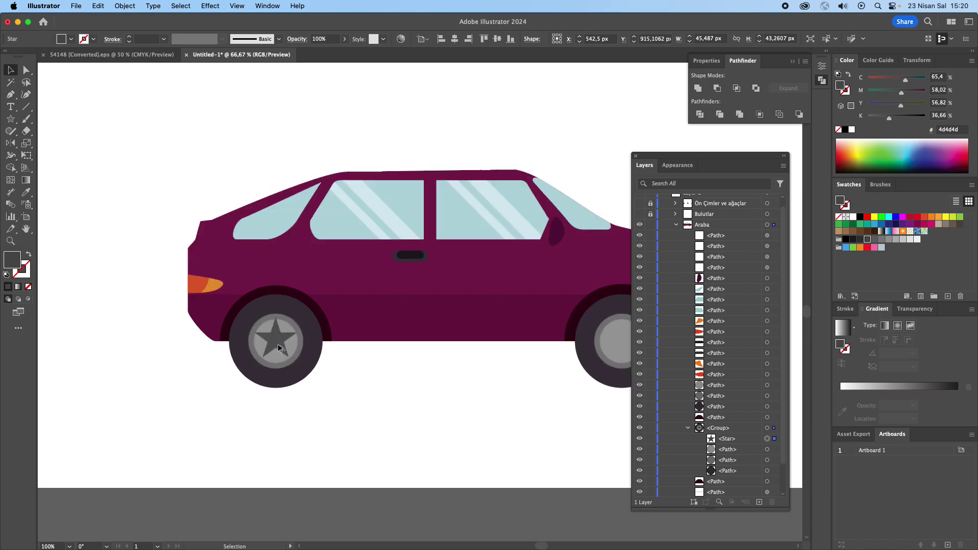
scroll(278, 348, up, 3)
drag(282, 349, 283, 350)
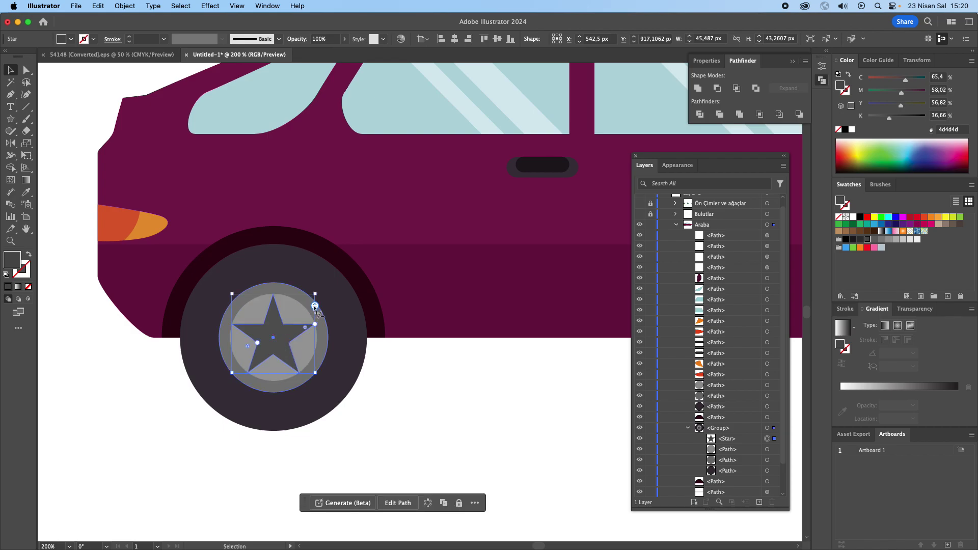
Adjust the hubcap star's point count to ten.
drag(314, 306, 317, 303)
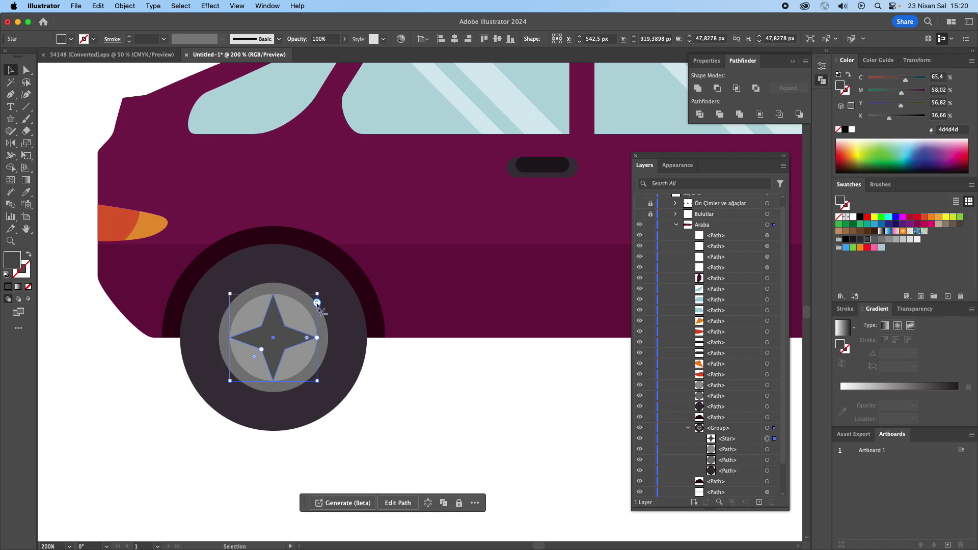
scroll(317, 303, up, 3)
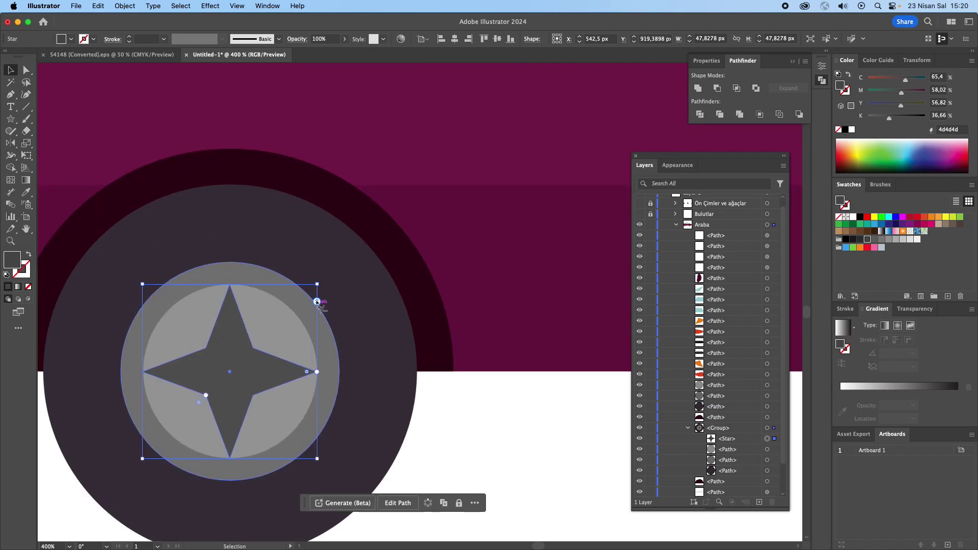
scroll(316, 301, up, 1)
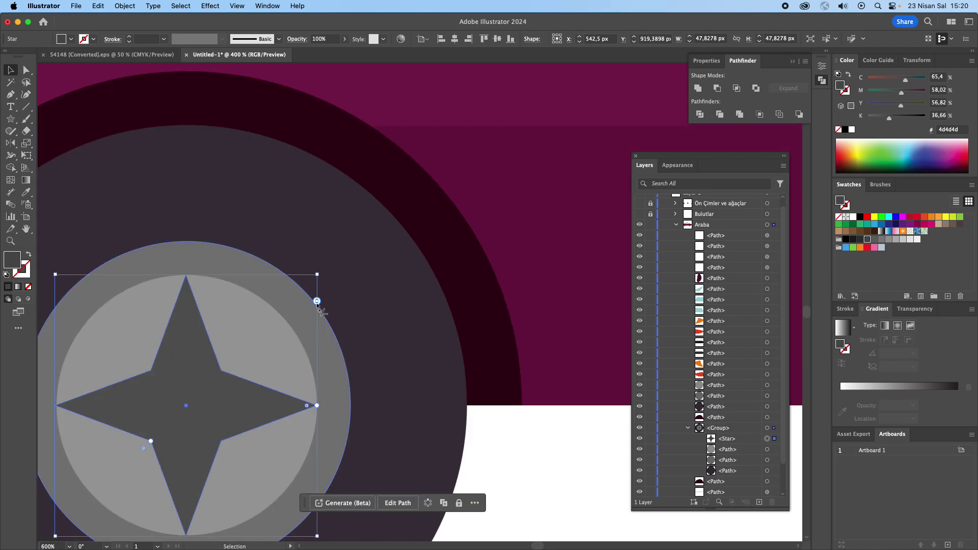
scroll(317, 302, down, 2)
drag(317, 305, 317, 336)
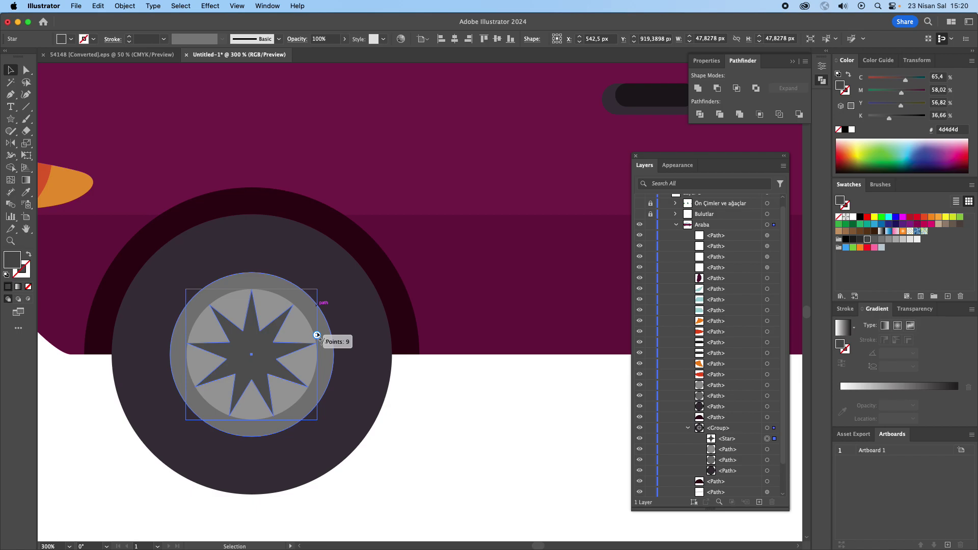
drag(317, 336, 314, 342)
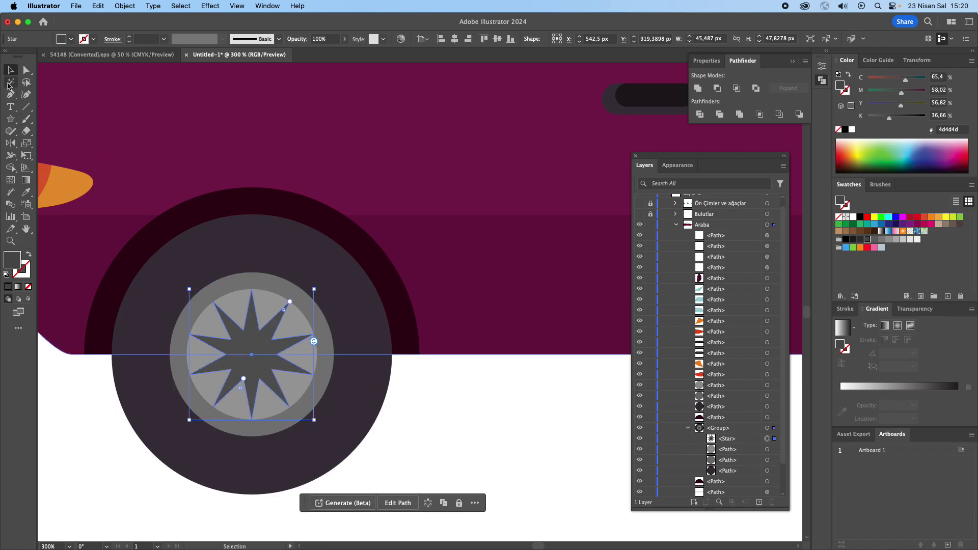
Deselect the hubcap, collapse the wheel group, and bring the whole car into view.
click(502, 421)
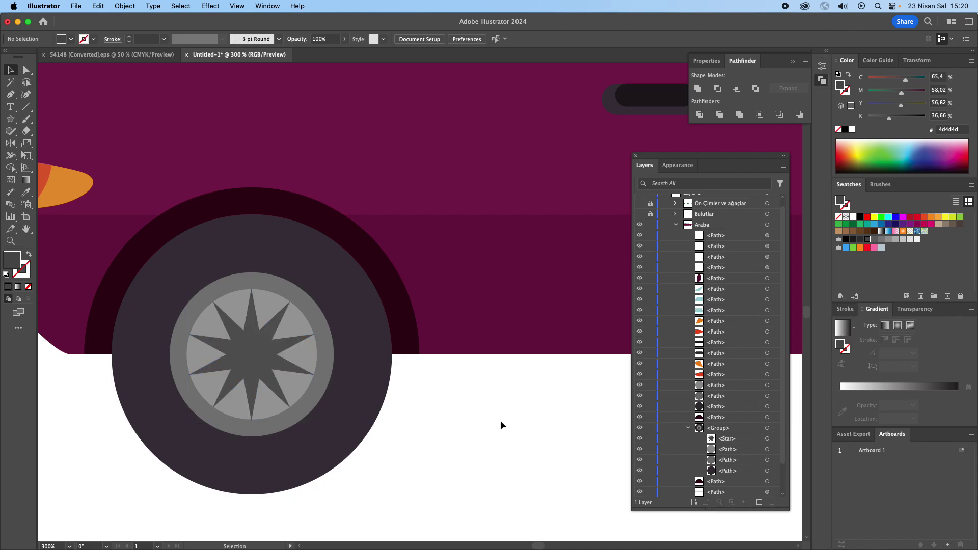
click(687, 427)
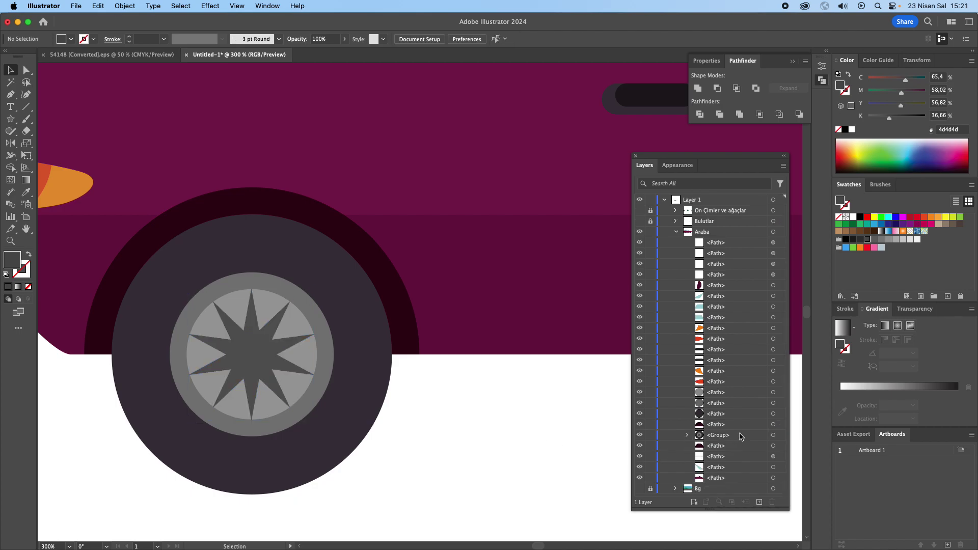
click(772, 436)
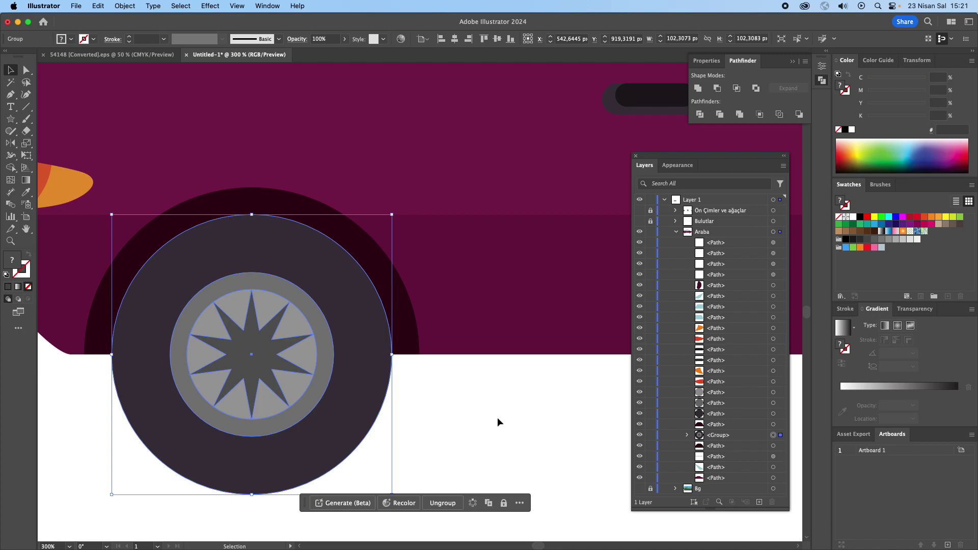
scroll(479, 417, down, 2)
scroll(480, 418, down, 2)
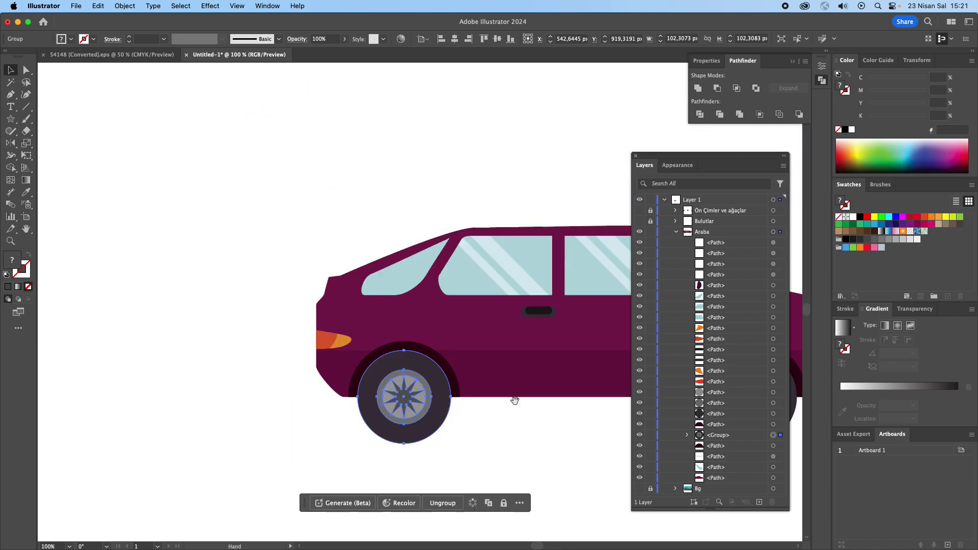
drag(514, 401, 280, 321)
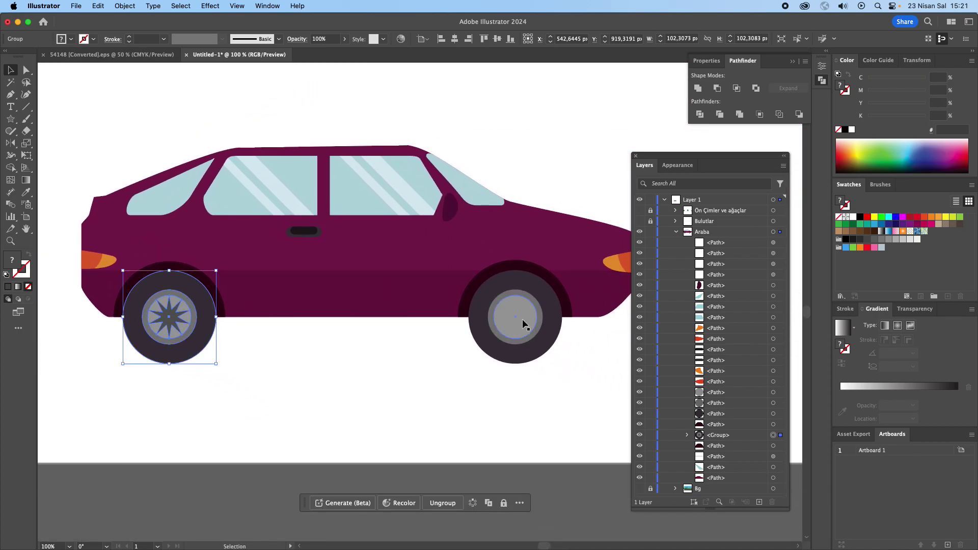
Delete the right wheel's inner circle, grey hub and dark tire.
click(772, 393)
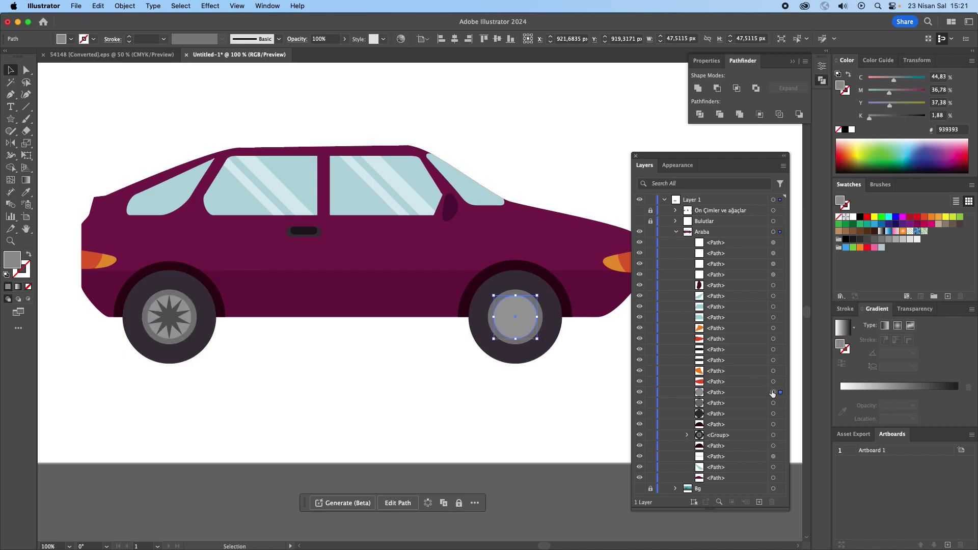
key(Delete)
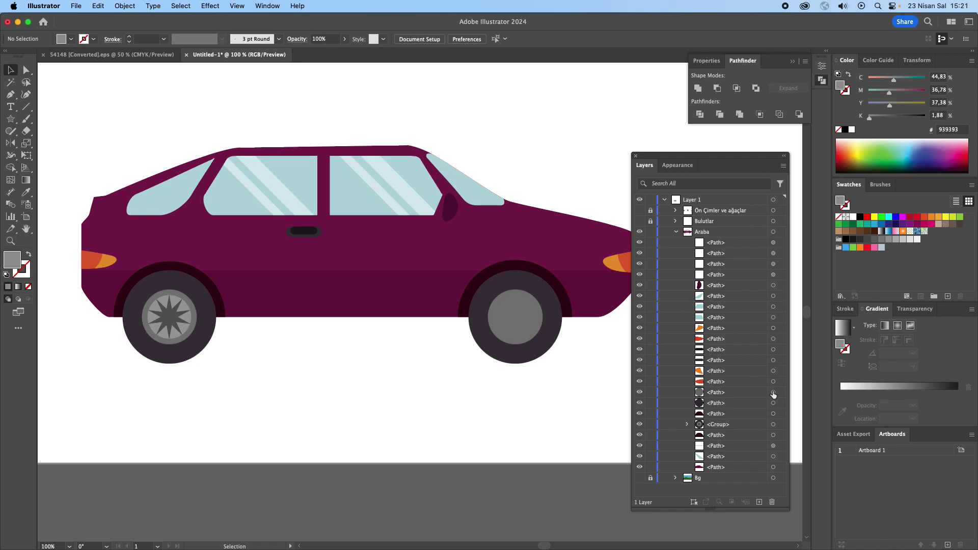
click(773, 394)
key(Delete)
click(773, 394)
key(Delete)
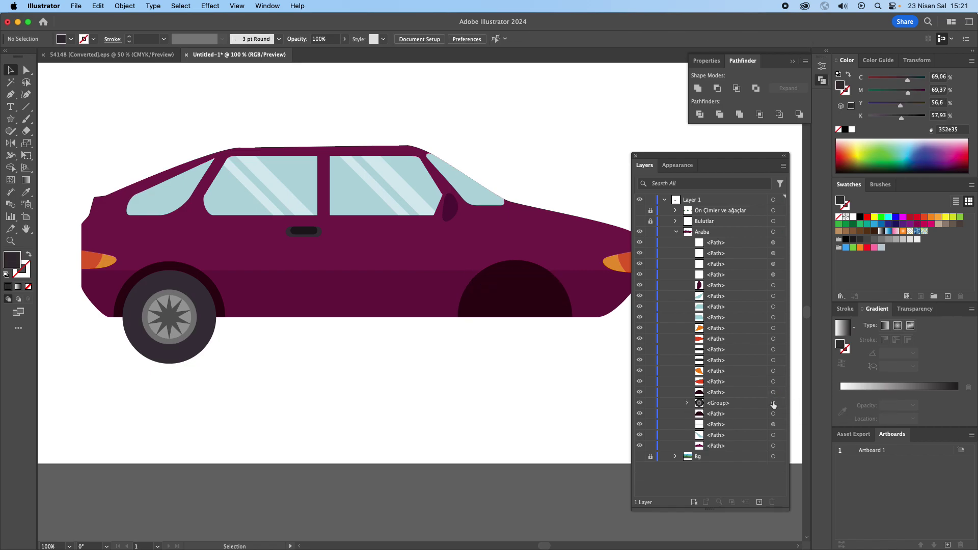
Rename the left star wheel group 'Tekerarka' and drag a copy toward the right arch.
click(773, 403)
double_click(720, 404)
text(Tekerarka)
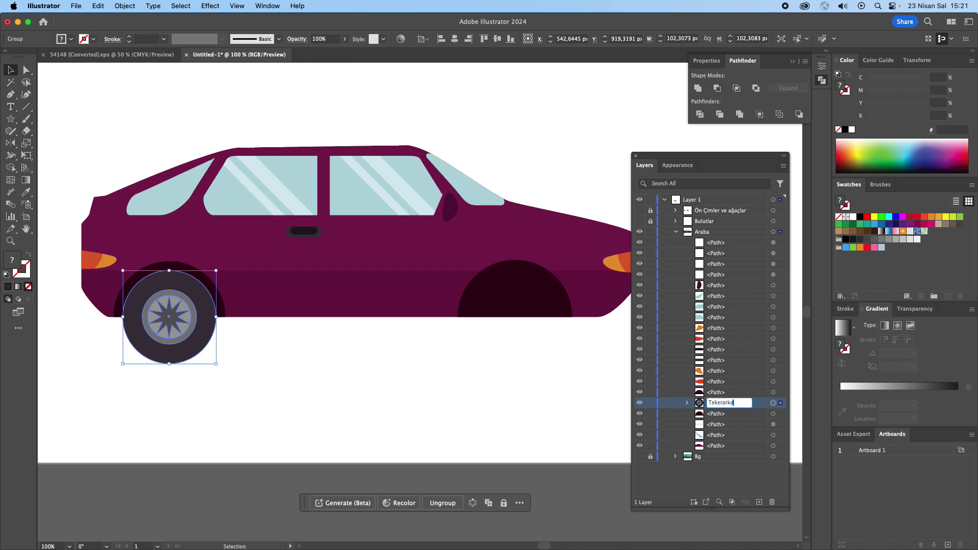
key(Return)
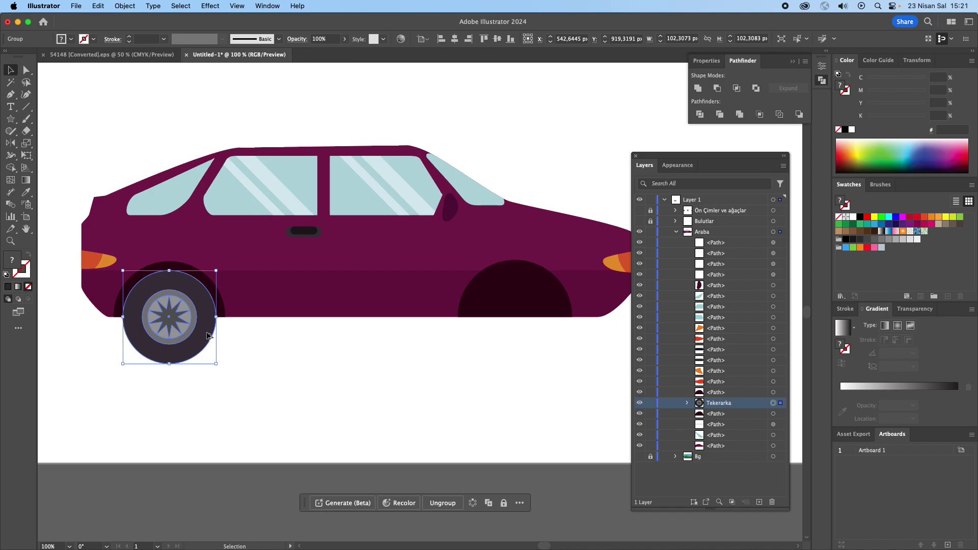
drag(210, 336, 557, 342)
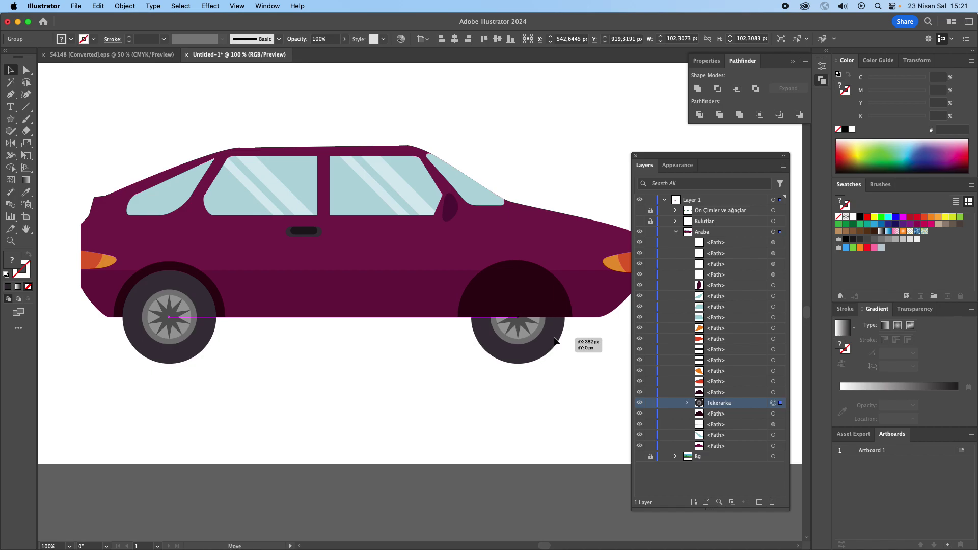
Drop a copy of the star wheel under the right arch, behind the arch shape.
drag(557, 341, 557, 341)
click(773, 392)
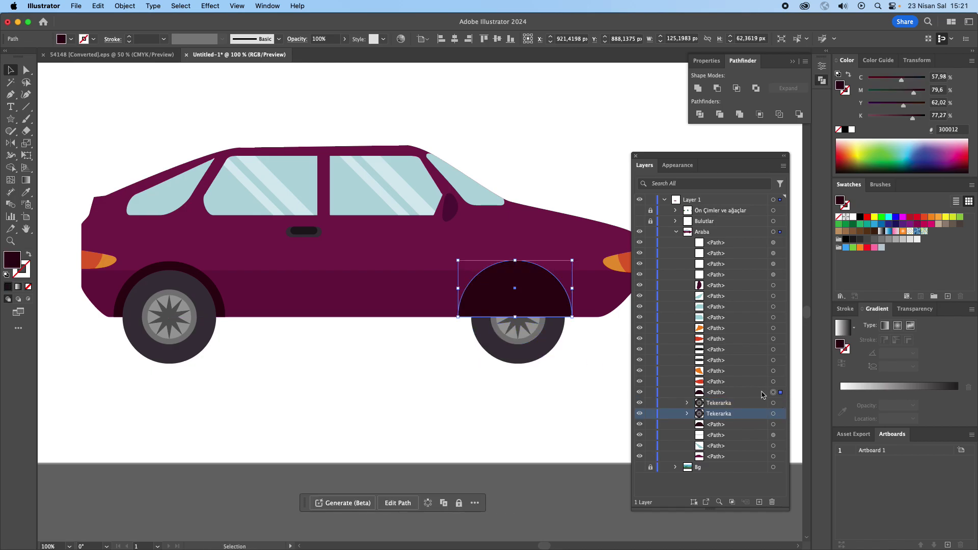
drag(762, 395, 759, 422)
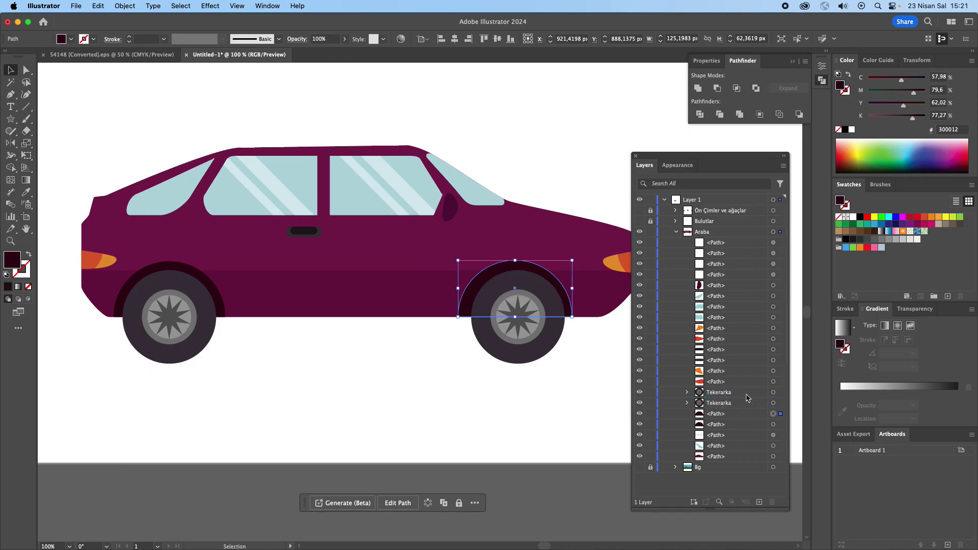
Rename the copied wheel layer from Tekerarka to Tekerön.
double_click(728, 393)
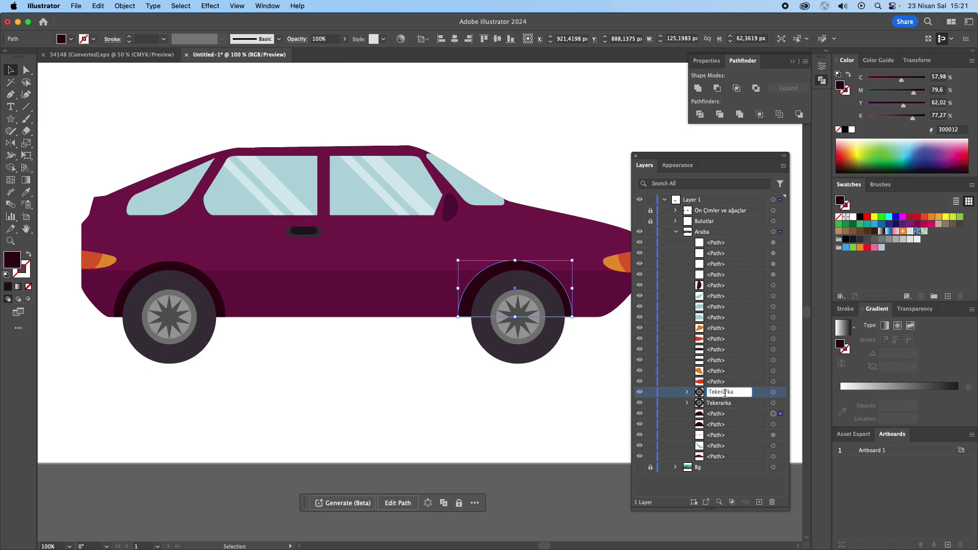
drag(724, 393, 740, 393)
text(ön)
key(Return)
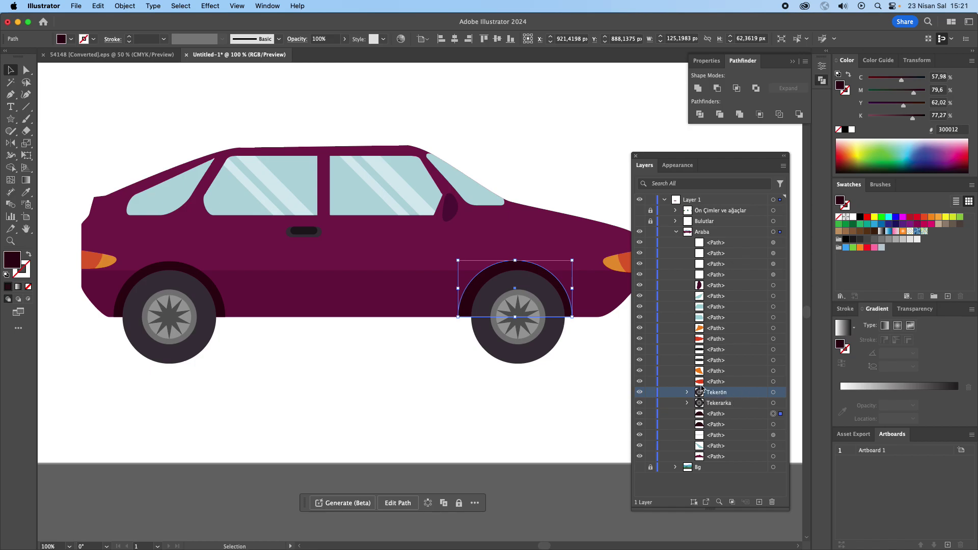
Move the Tekerön and Tekerarka wheel layers out of Araba to sit above it.
click(773, 393)
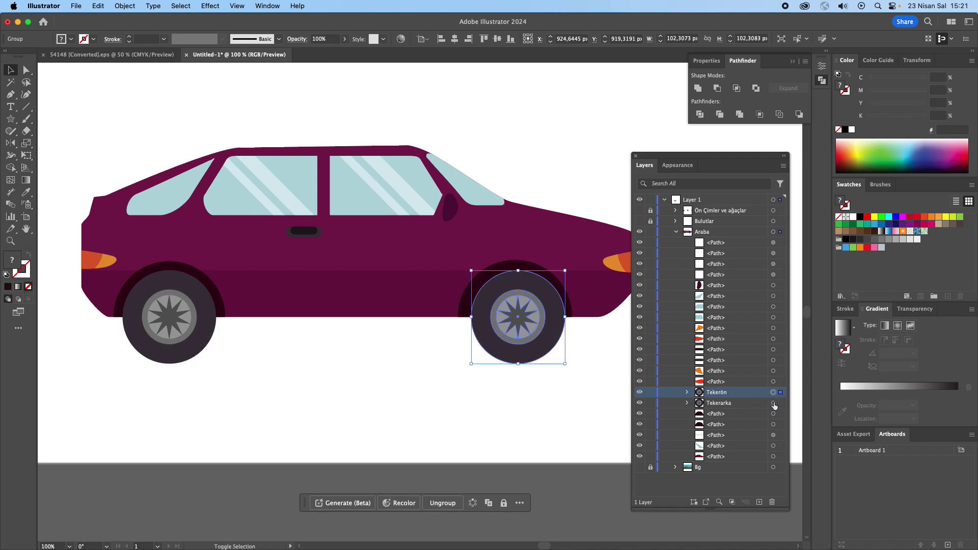
shift+click(773, 403)
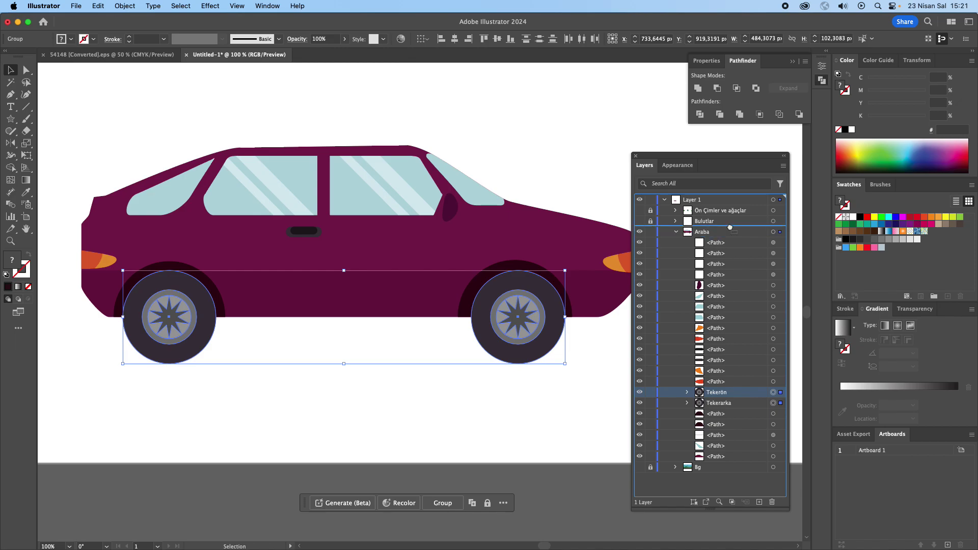
drag(731, 242, 728, 226)
drag(759, 403, 694, 249)
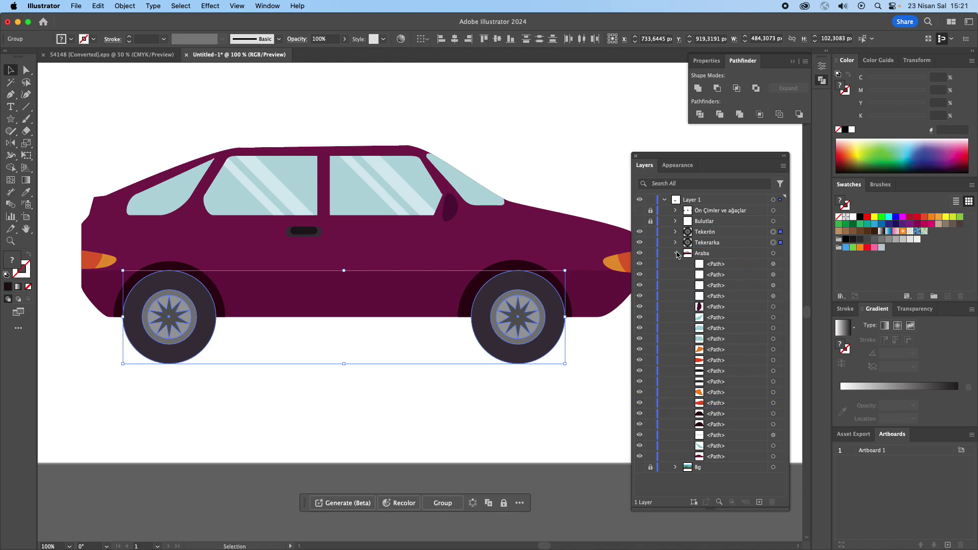
click(676, 253)
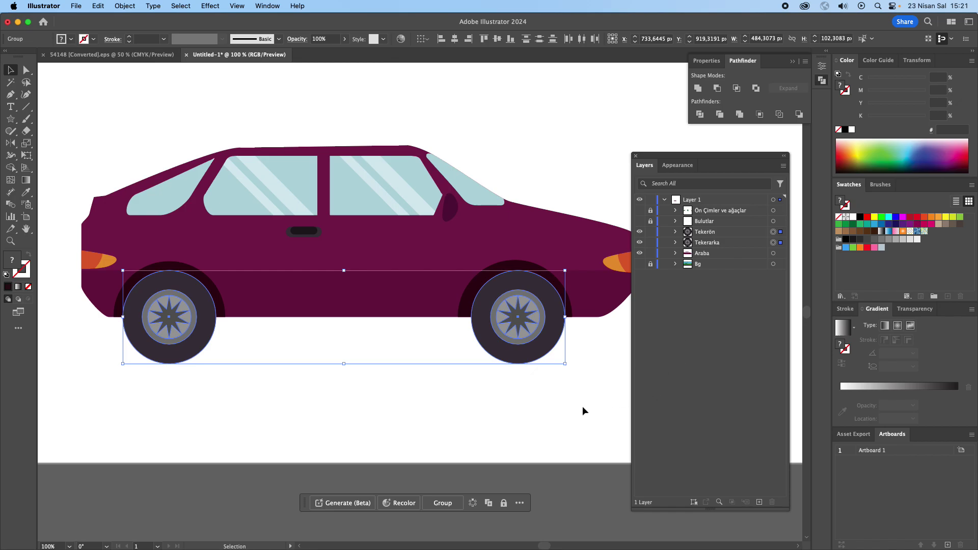
Unlock and show the Ön Çimler ve ağaçlar, Bulutlar and Bg layers.
click(650, 221)
drag(639, 211, 639, 221)
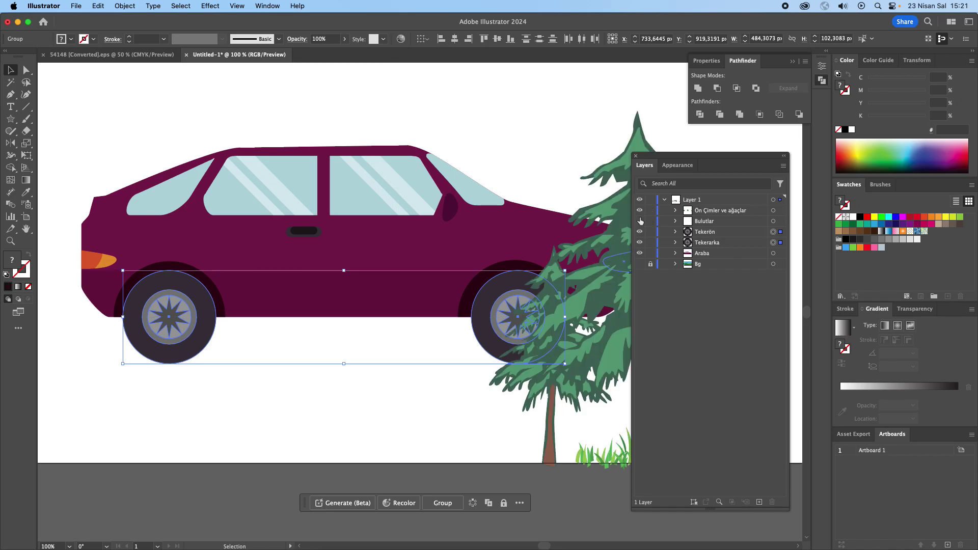
click(639, 263)
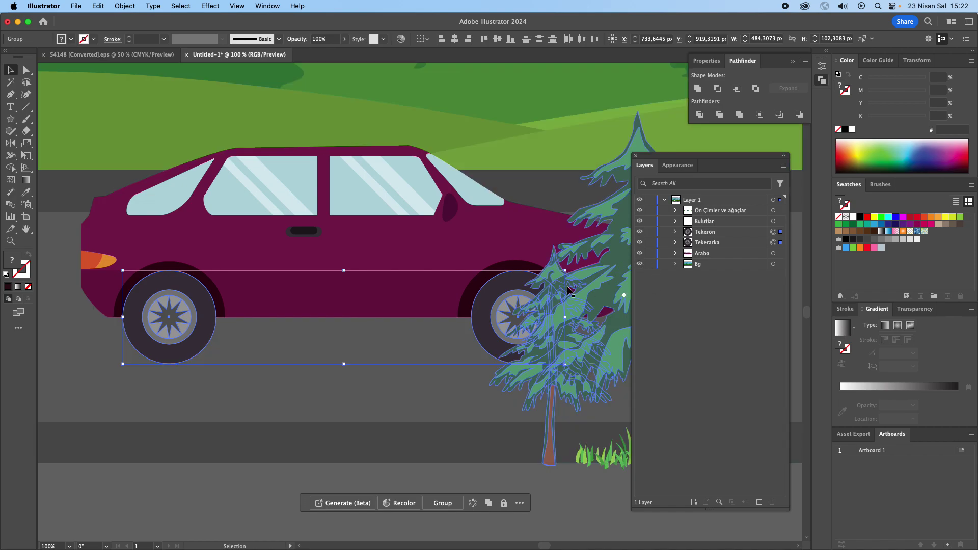
Zoom out and center the view on the full road landscape around the car.
scroll(484, 292, down, 3)
mouse_move(487, 404)
mouse_down()
mouse_move(488, 392)
mouse_move(360, 430)
mouse_up()
scroll(360, 430, down, 1)
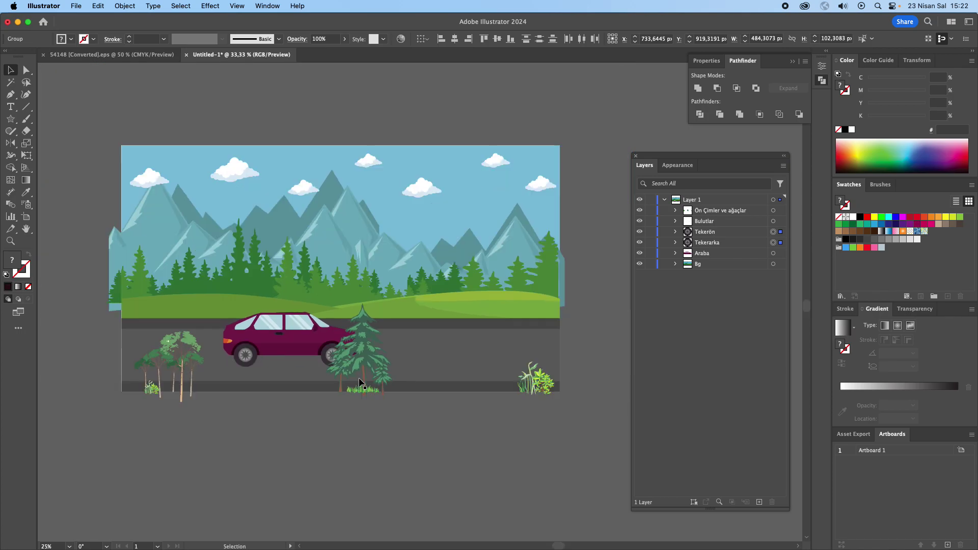
drag(470, 406, 474, 360)
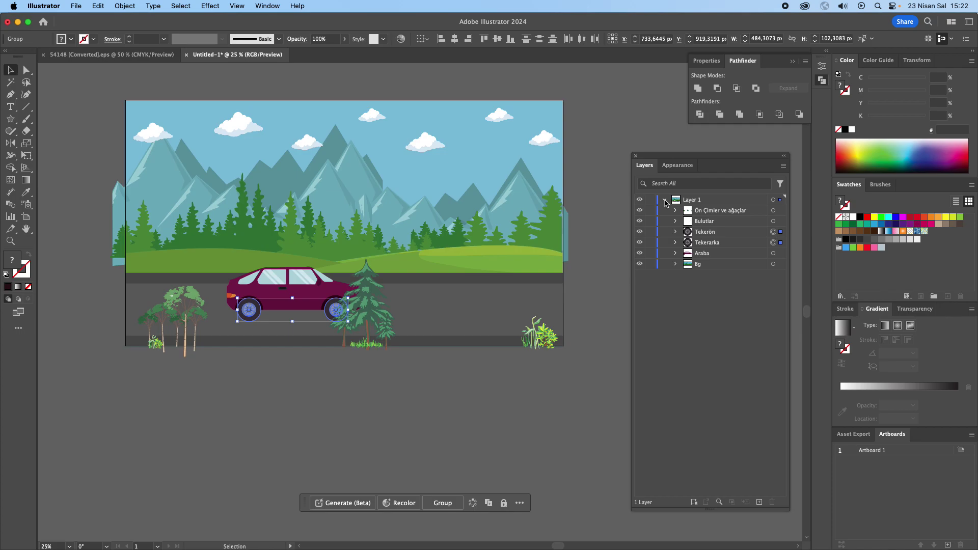
Collapse and select Layer 1, then bring up the Layers panel's flyout menu.
click(665, 199)
click(711, 201)
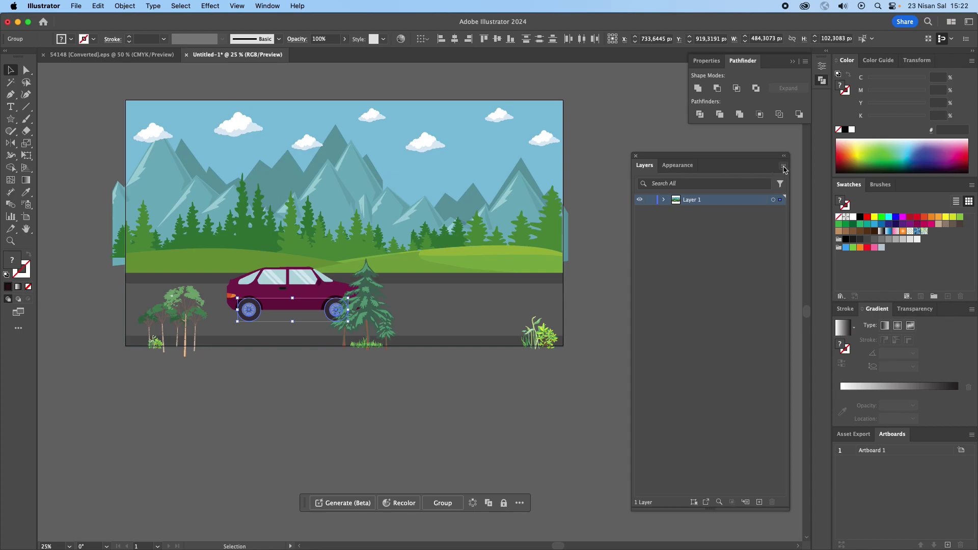
click(785, 170)
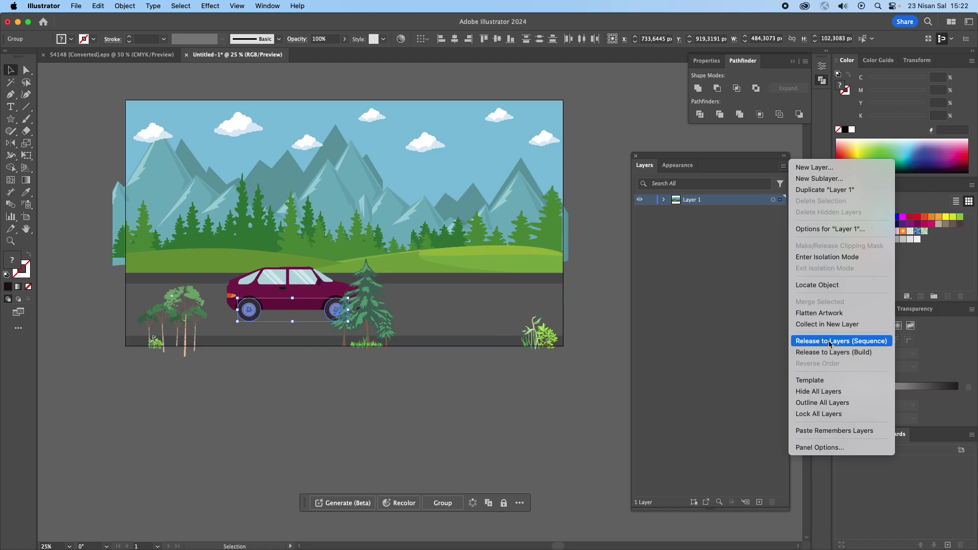
Release Layer 1 to layers in sequence, creating sublayers Layer 2–7, and collapse Layer 4.
click(830, 345)
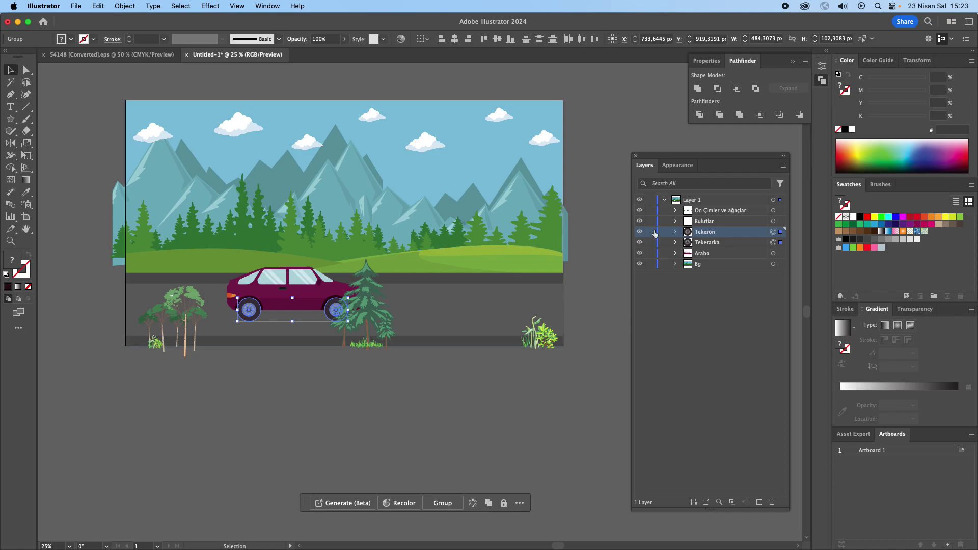
key(super+z)
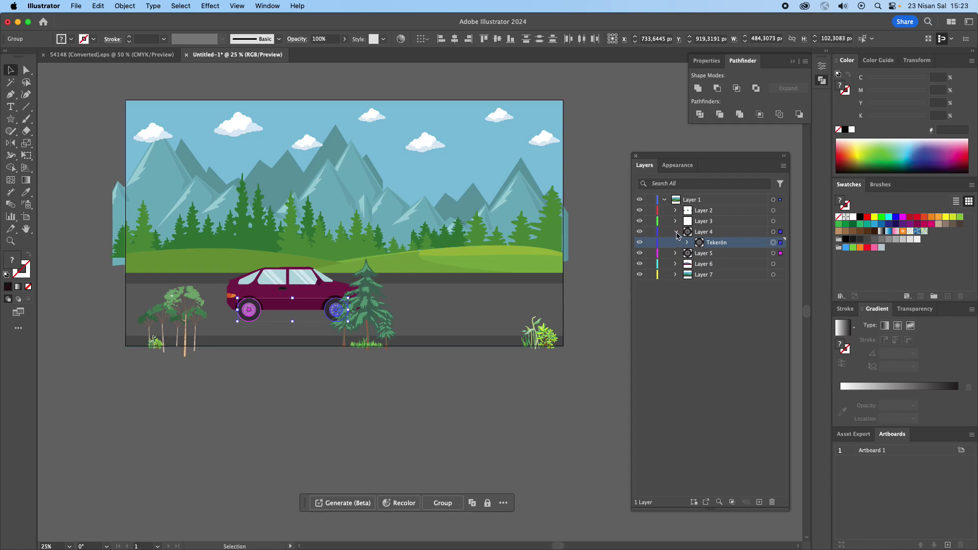
click(676, 232)
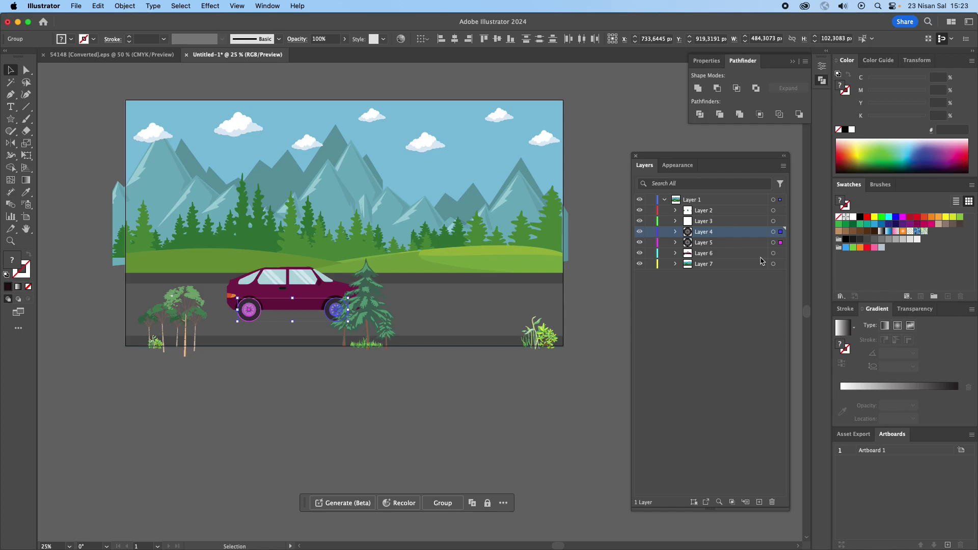
Drag Layers 2, 3 and 4 out of Layer 1 to the top level.
click(773, 210)
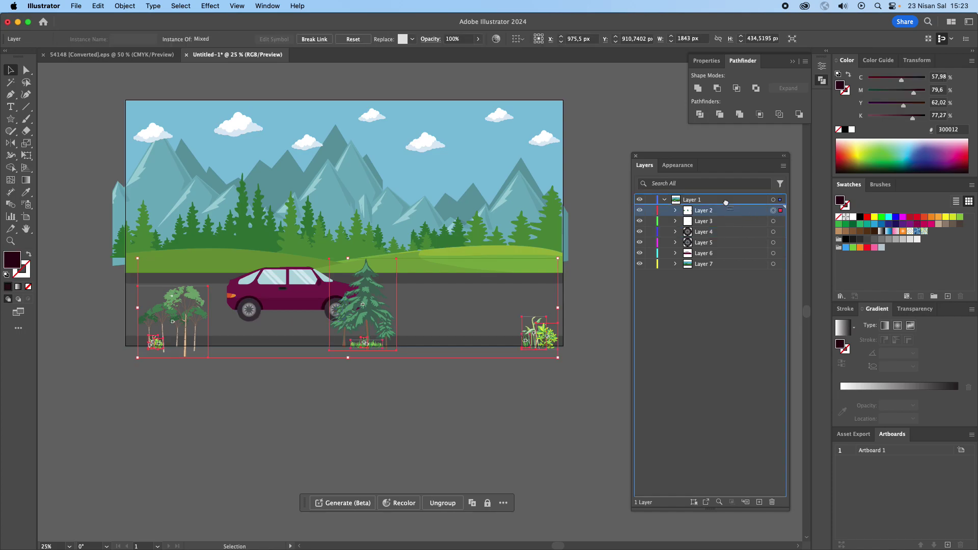
drag(726, 203, 728, 198)
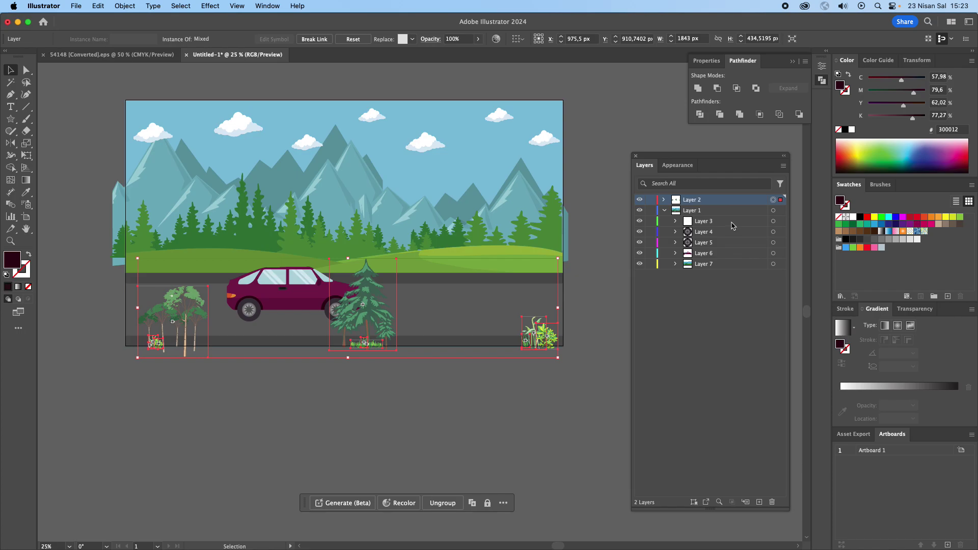
click(773, 222)
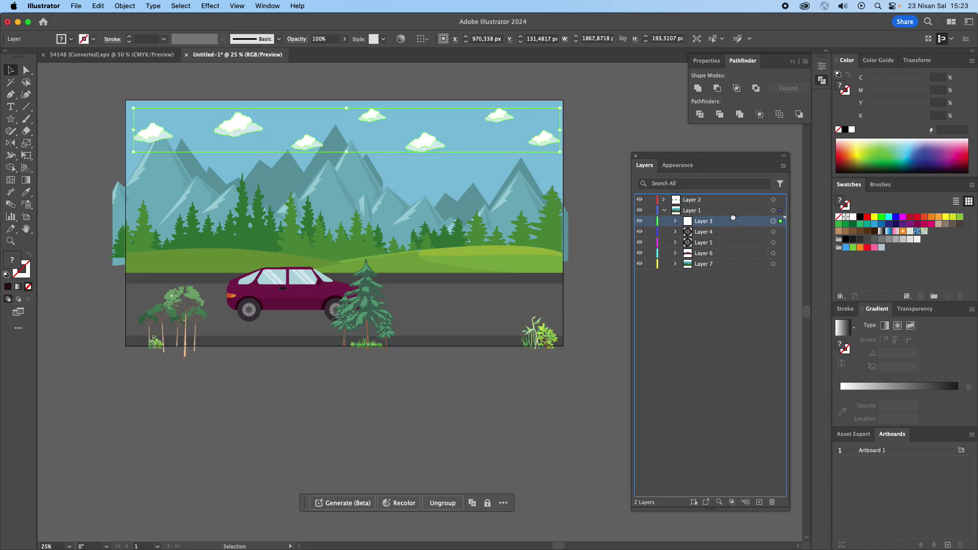
drag(735, 221, 730, 206)
click(754, 234)
click(773, 232)
mouse_move(738, 234)
mouse_down()
mouse_move(732, 217)
mouse_move(737, 228)
mouse_up()
Move Layers 6 and 7 to the top level and delete the empty Layer 1.
click(773, 242)
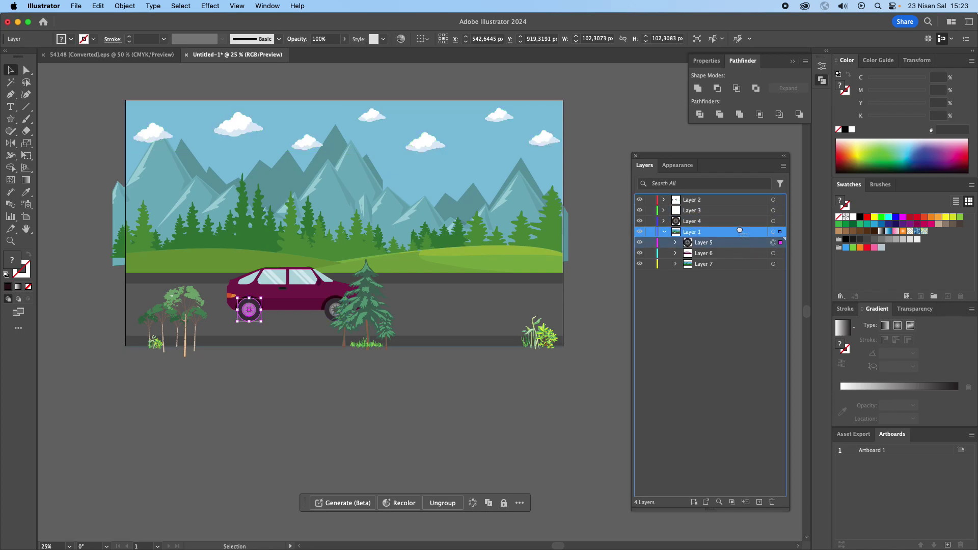
click(773, 253)
drag(739, 255, 737, 240)
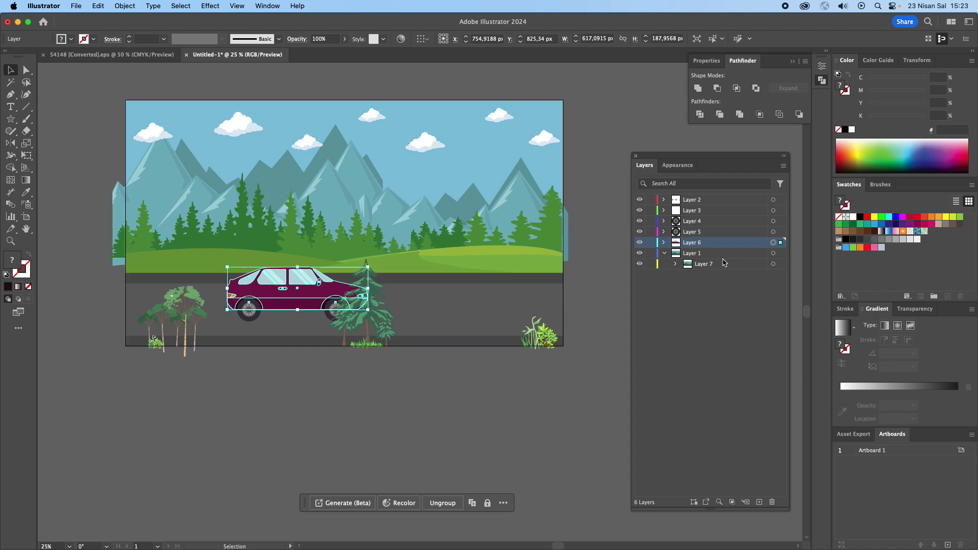
drag(723, 265, 722, 249)
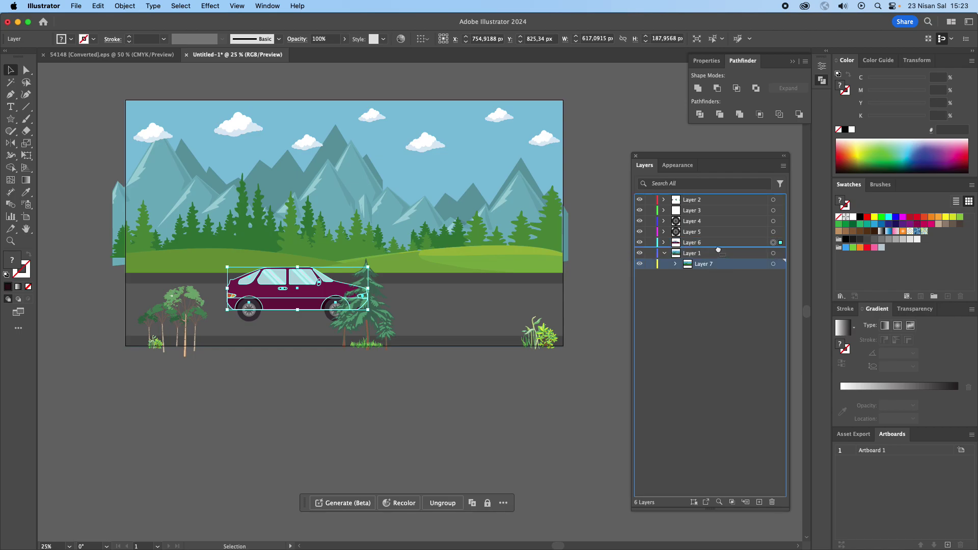
click(772, 263)
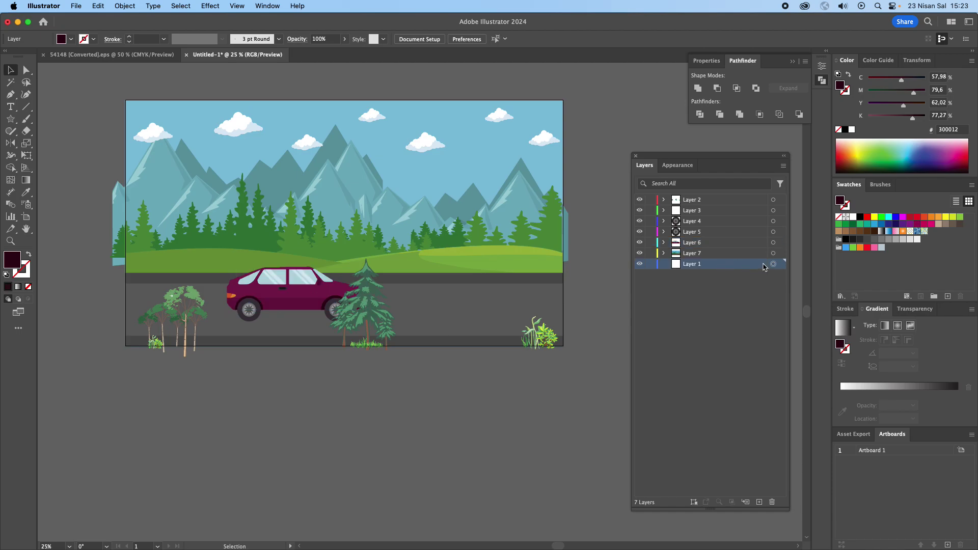
click(772, 501)
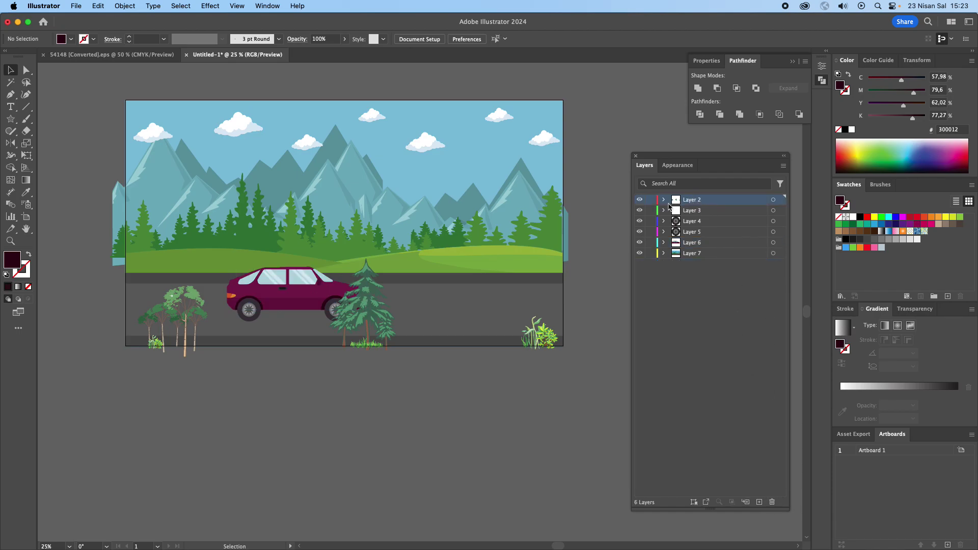
Rename Layer 2 to OlveAğaçlar and Layer 3 to Bulutlar.
click(639, 200)
double_click(714, 200)
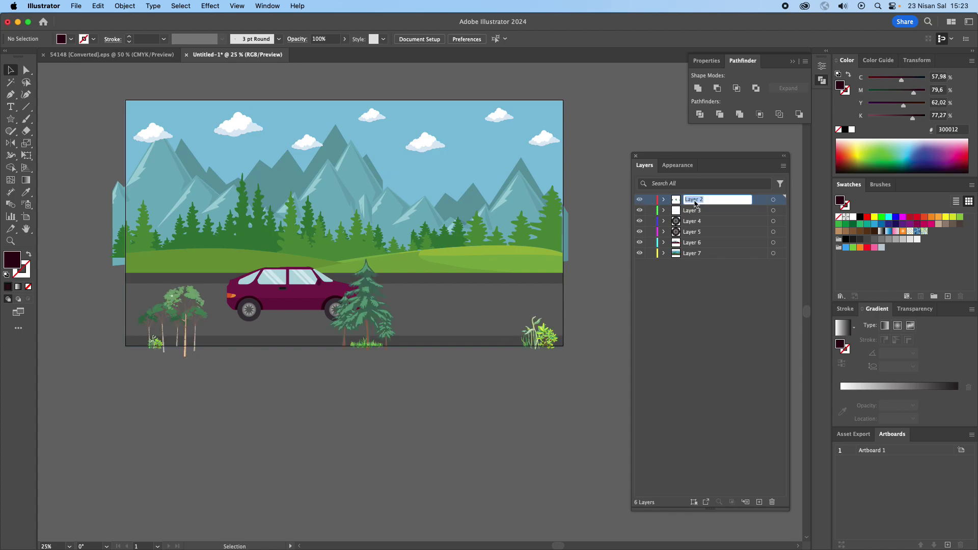
text(C)
text(A)
text(ğaçlar)
key(Return)
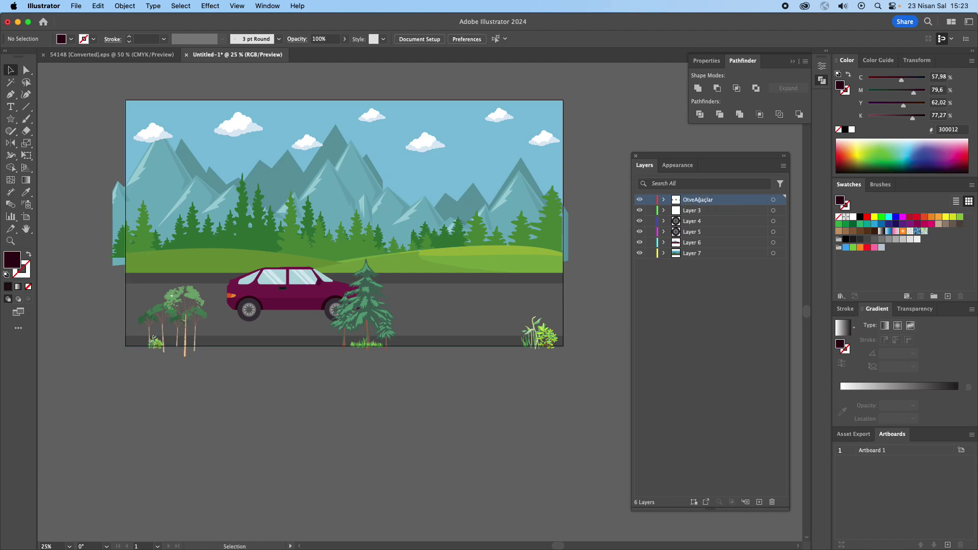
click(712, 210)
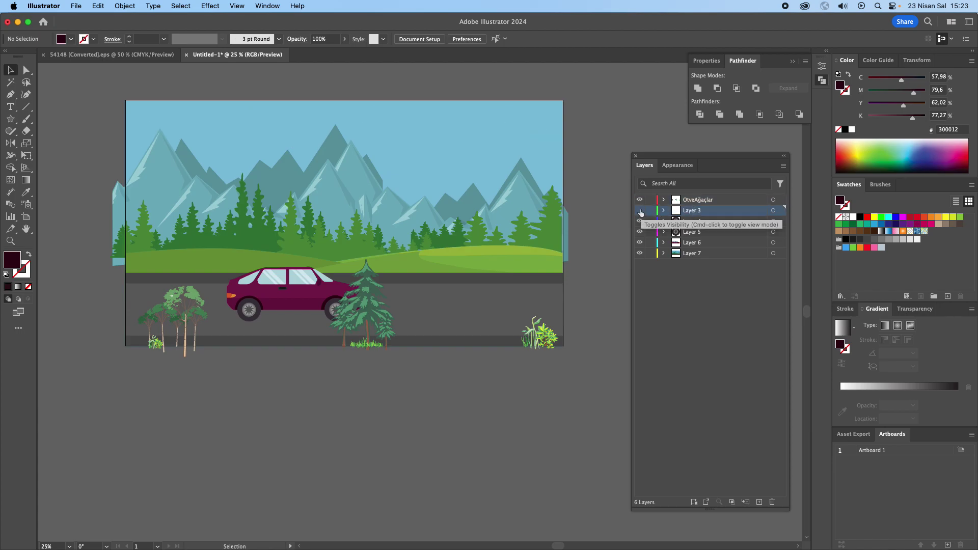
double_click(725, 214)
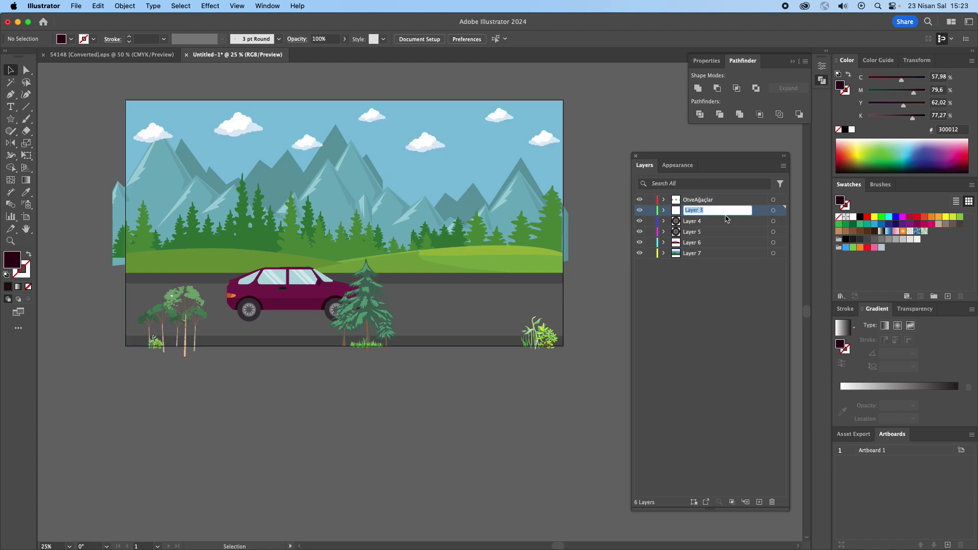
text(Bulutla)
text(r)
key(Return)
Rename Layer 4 to Önteker and Layer 5 to Arkateker.
click(695, 224)
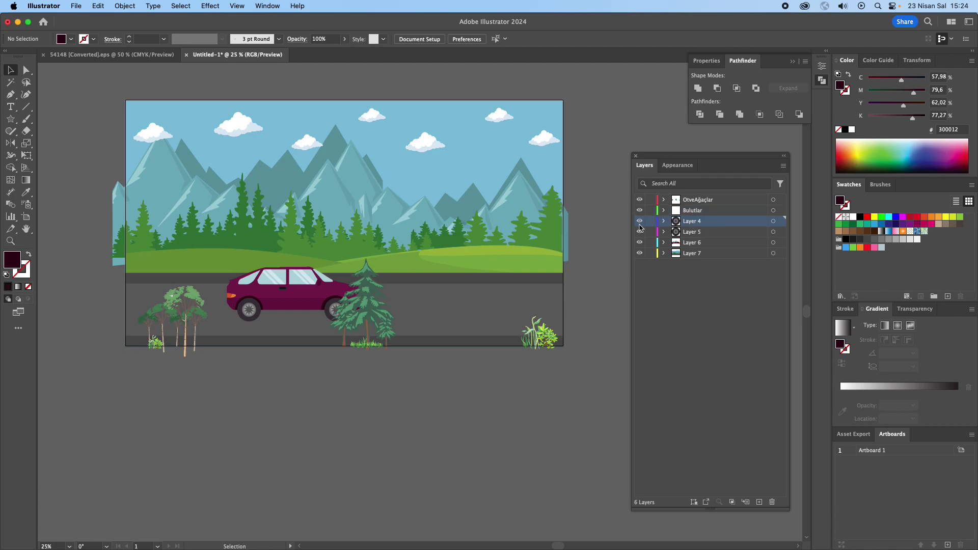
click(640, 222)
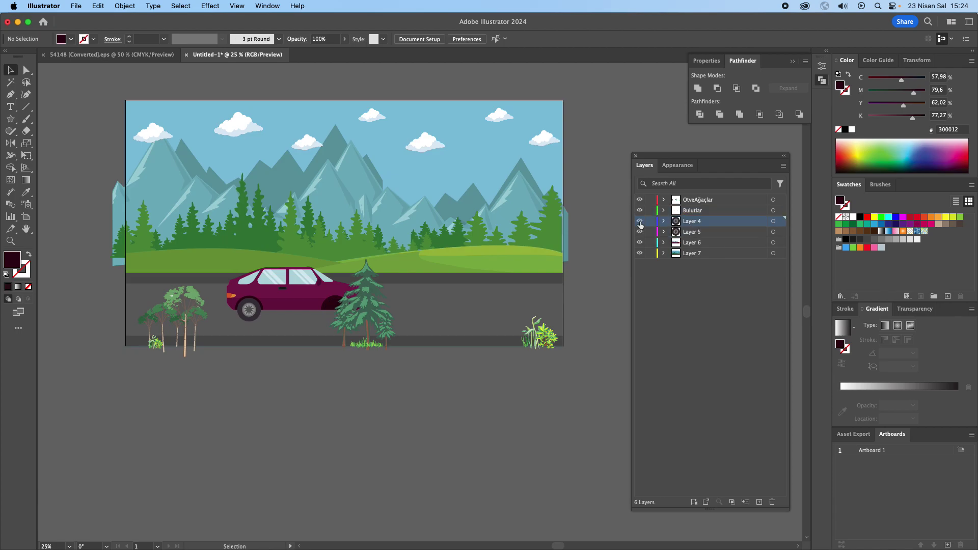
double_click(695, 222)
text(Onteke)
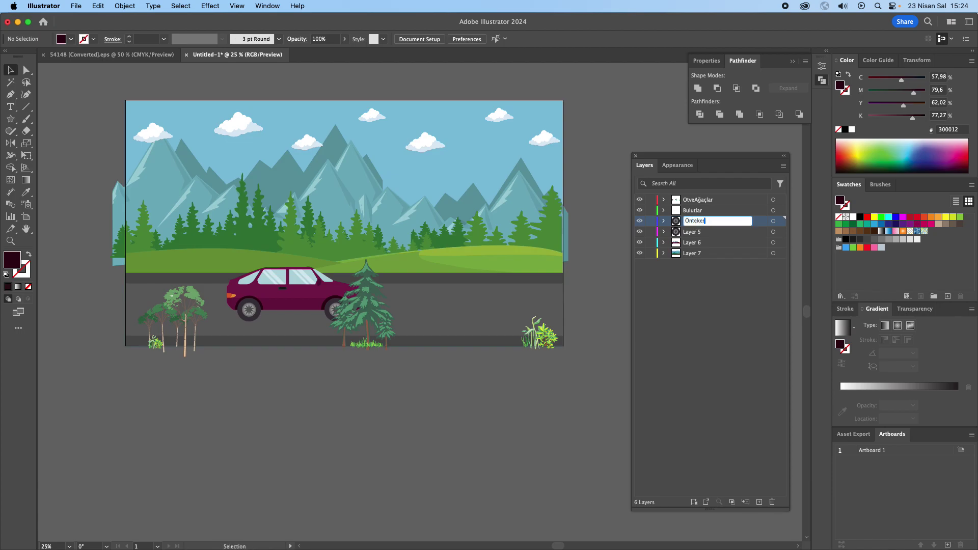
key(Return)
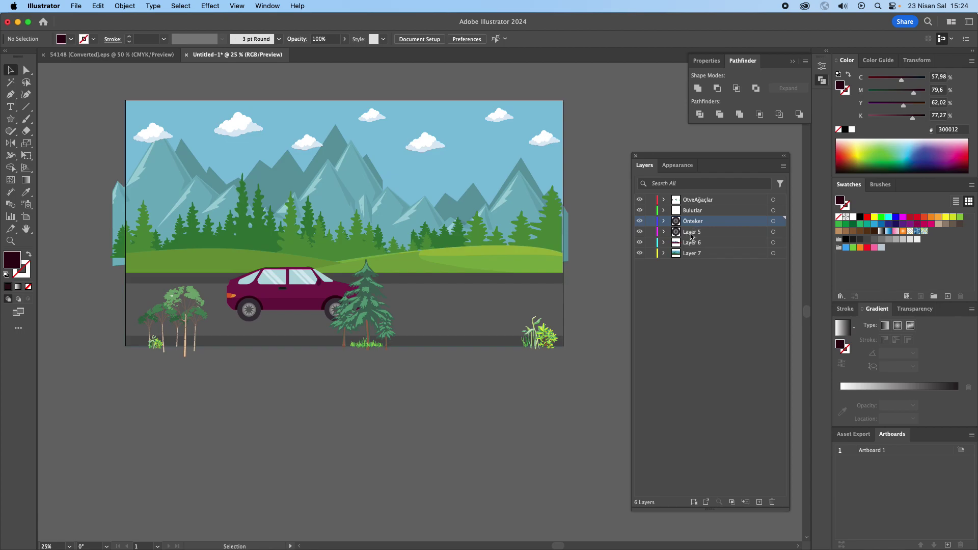
double_click(693, 233)
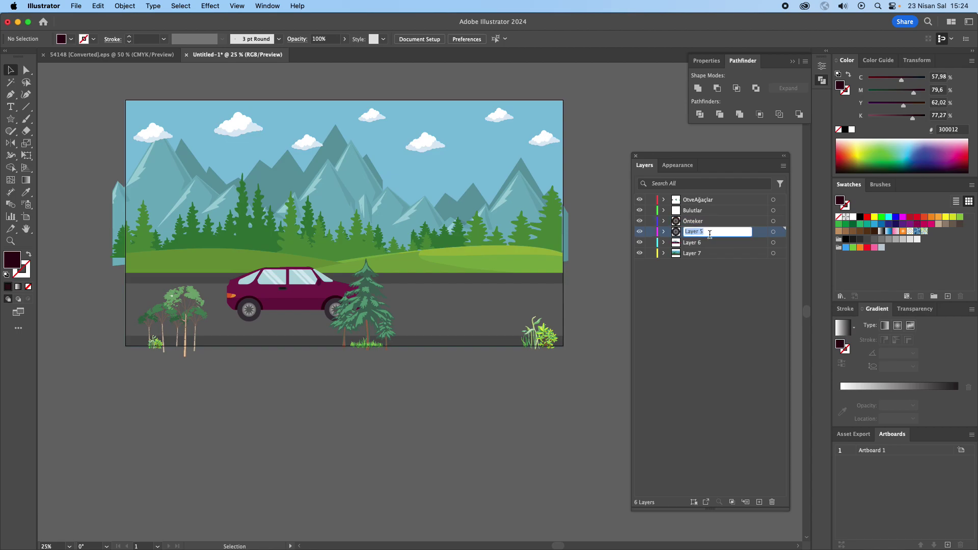
text(Arkateker)
key(Return)
Rename Layer 6 to Arbagövde and Layer 7 to bg.
double_click(692, 243)
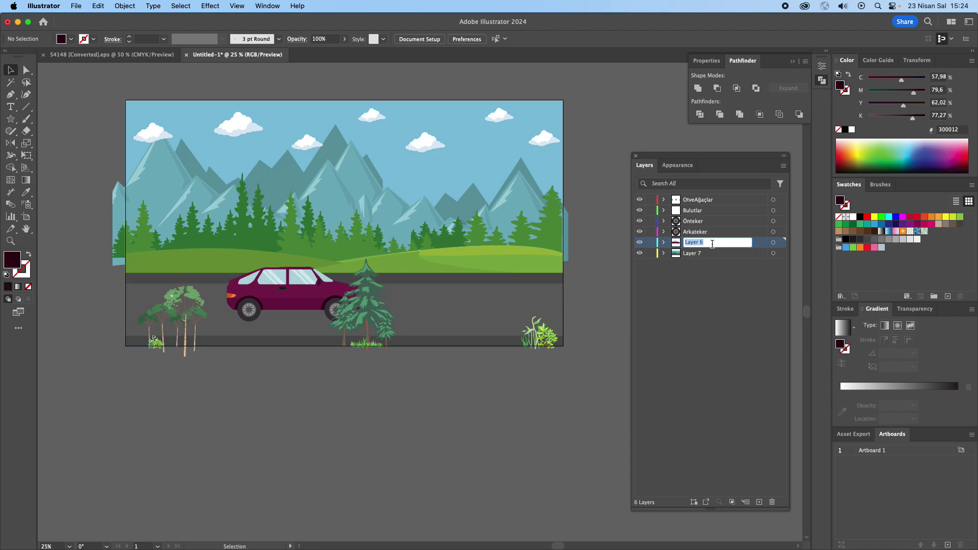
text(Arba)
key(BackSpace)
key(BackSpace)
text(gövde)
double_click(703, 253)
text(bg)
key(Return)
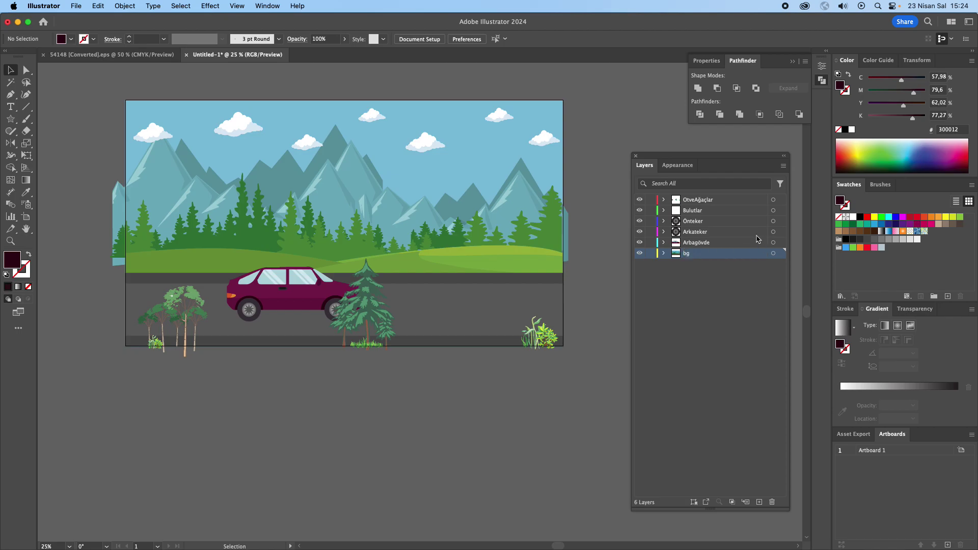
click(773, 221)
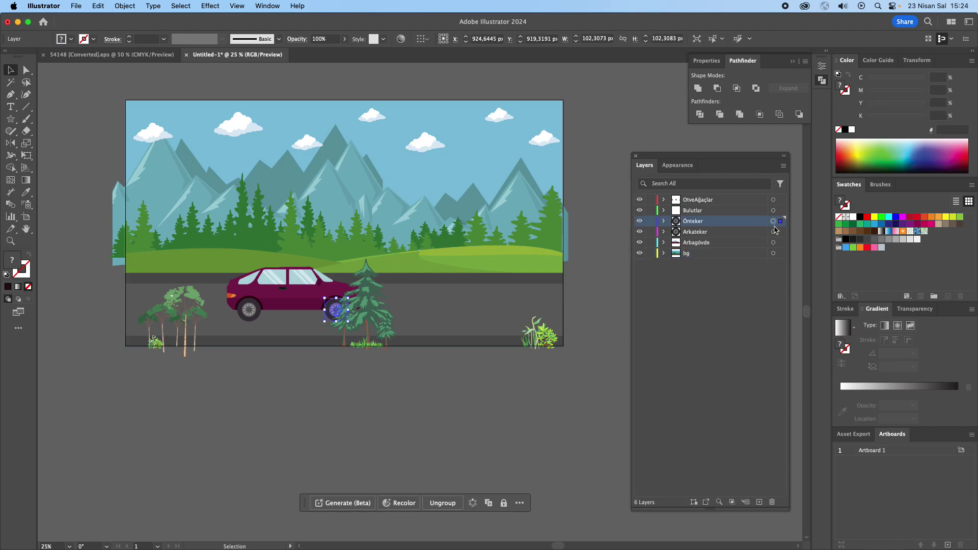
Select both wheels and the car body, scale the car down, and move it to the road's left edge.
shift+click(773, 232)
shift+click(774, 242)
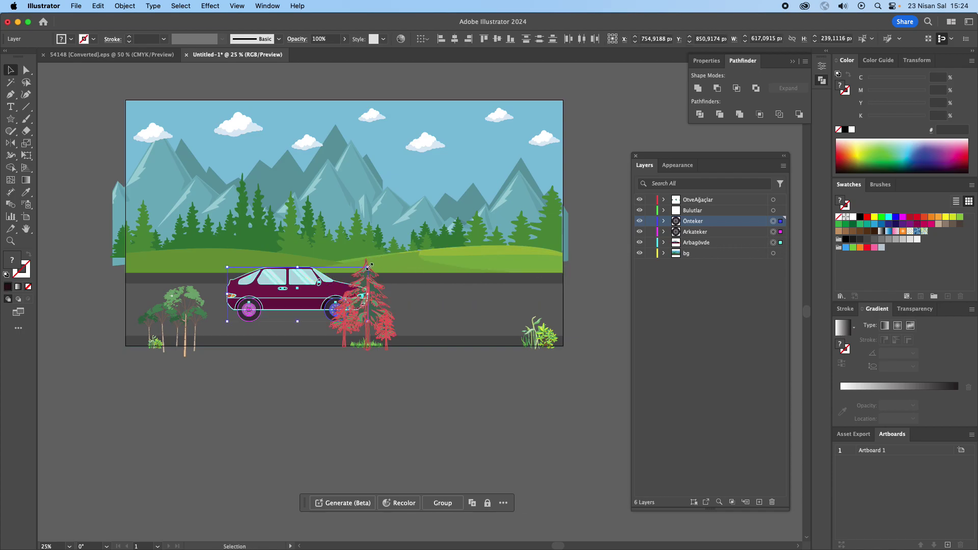
drag(369, 266, 344, 274)
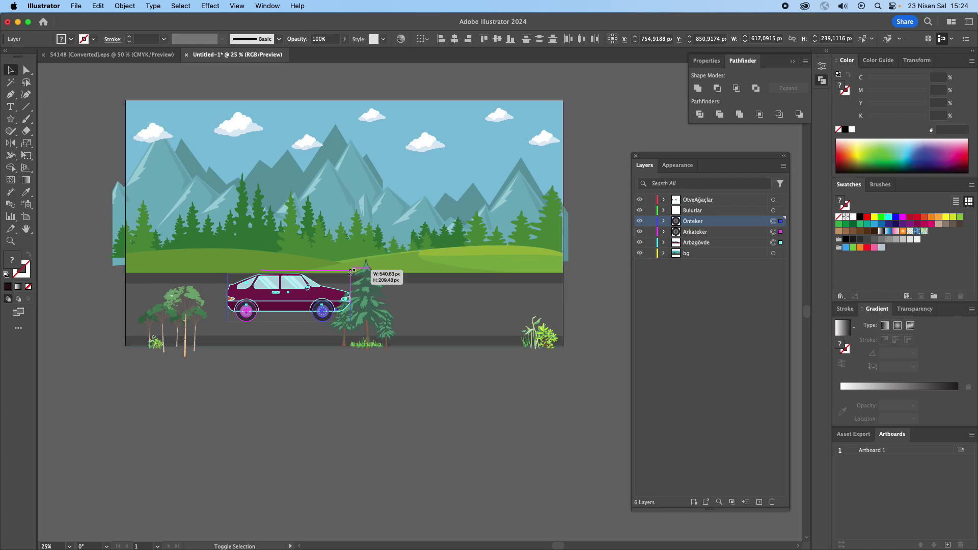
mouse_move(344, 274)
mouse_down()
mouse_move(256, 292)
mouse_move(201, 290)
mouse_up()
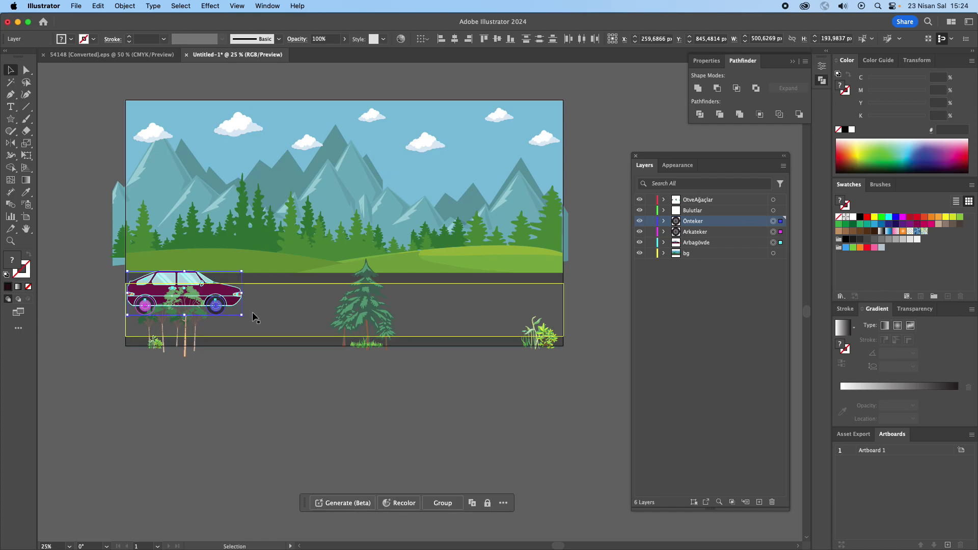
key(ctrl+s)
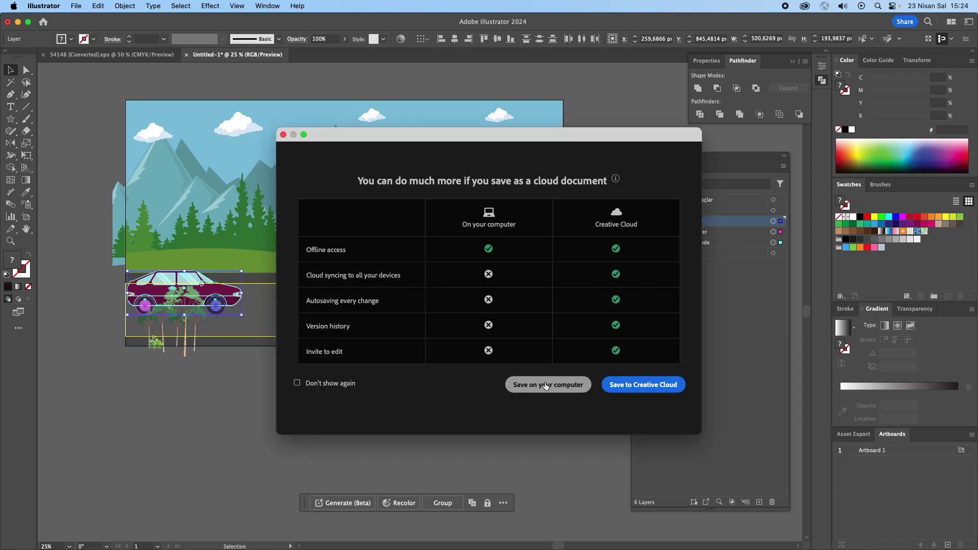
Save locally, creating a new 'vector' folder in Desktop > After Effects Eğitim.
click(555, 391)
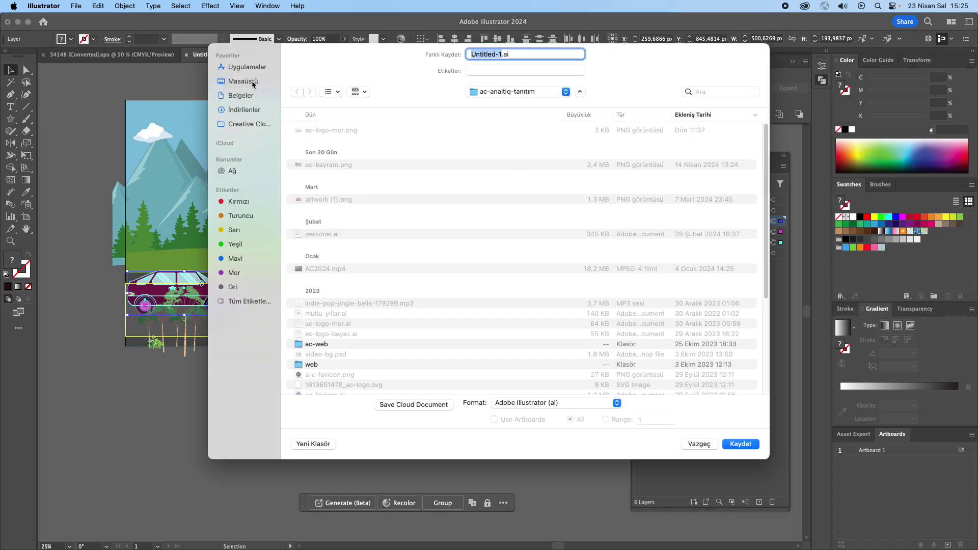
click(243, 81)
click(247, 77)
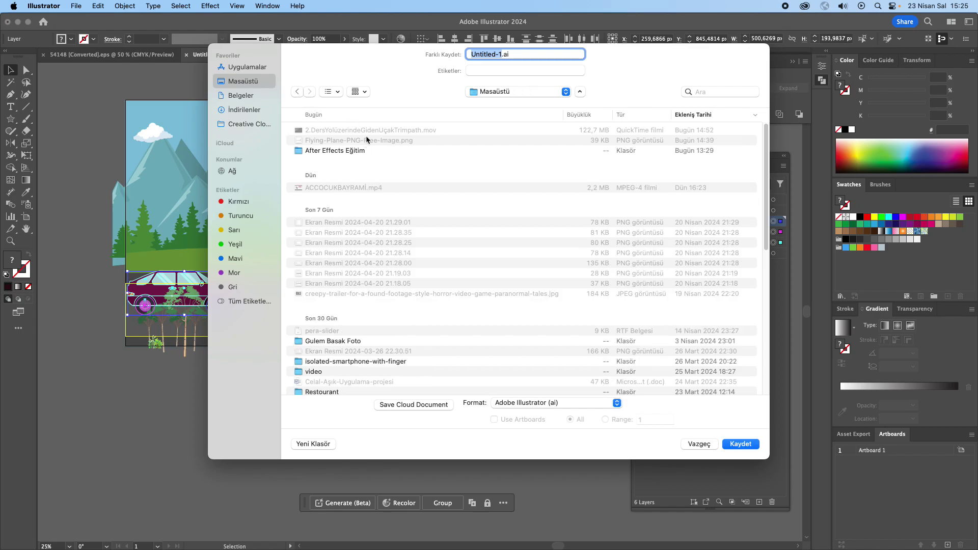
double_click(355, 153)
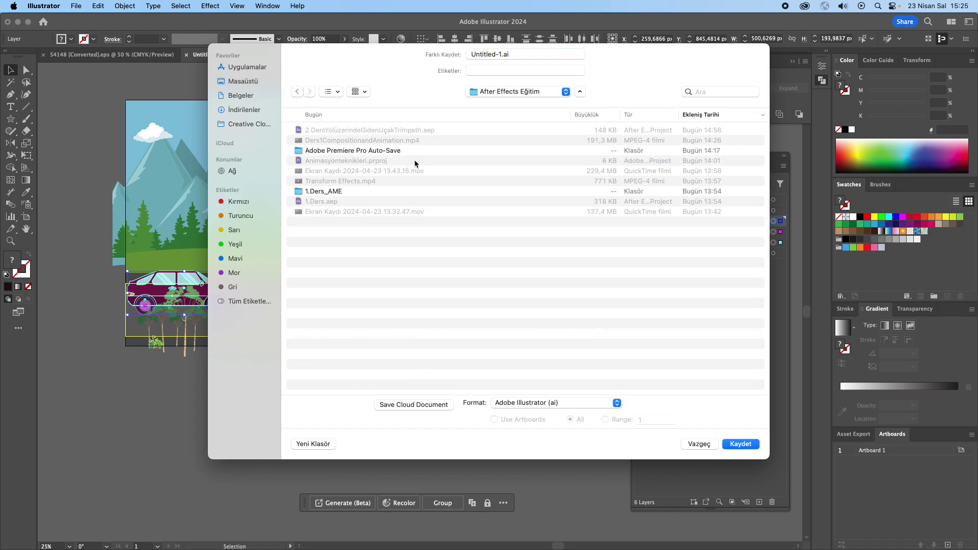
click(317, 447)
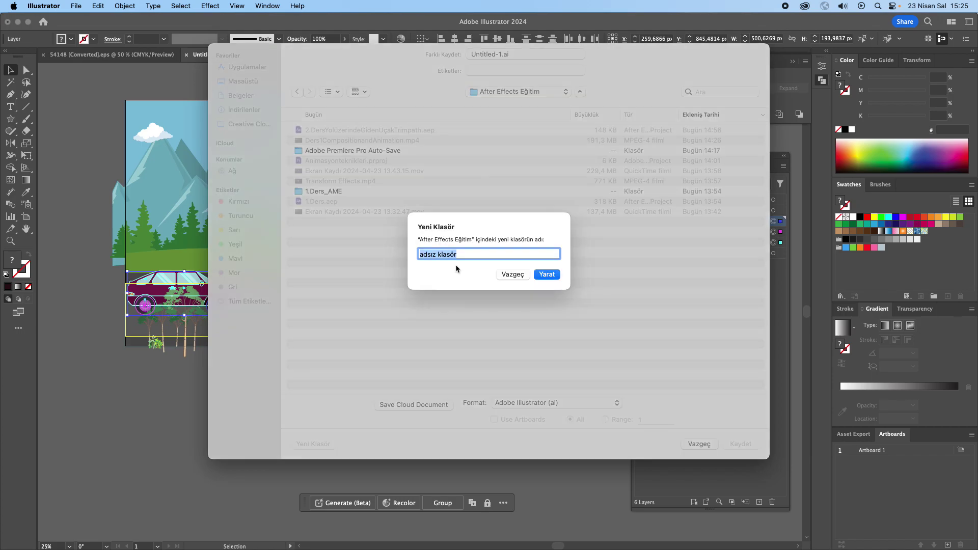
text(vector)
click(544, 275)
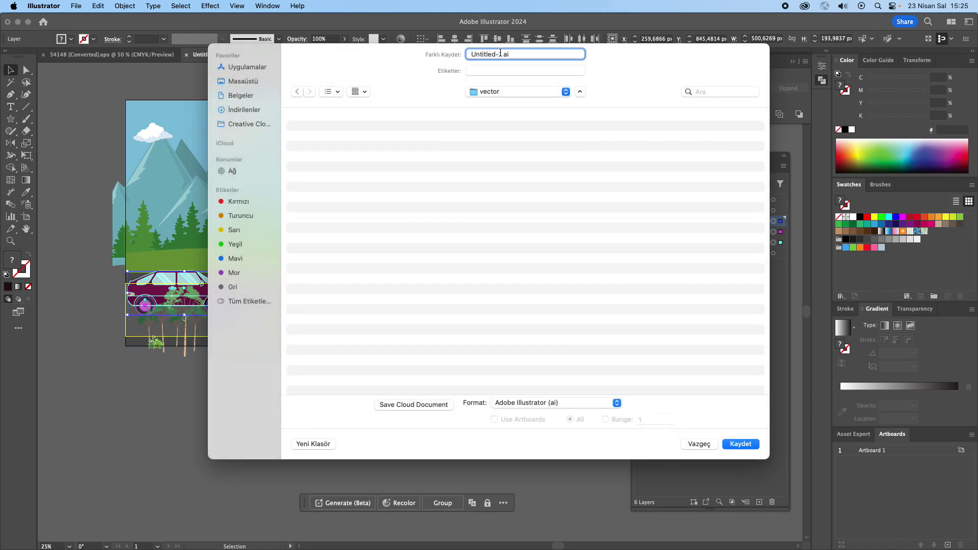
Save the file as ArabaAnimation.ai, accepting the default Illustrator options.
text(Araba)
text(Animation)
click(749, 448)
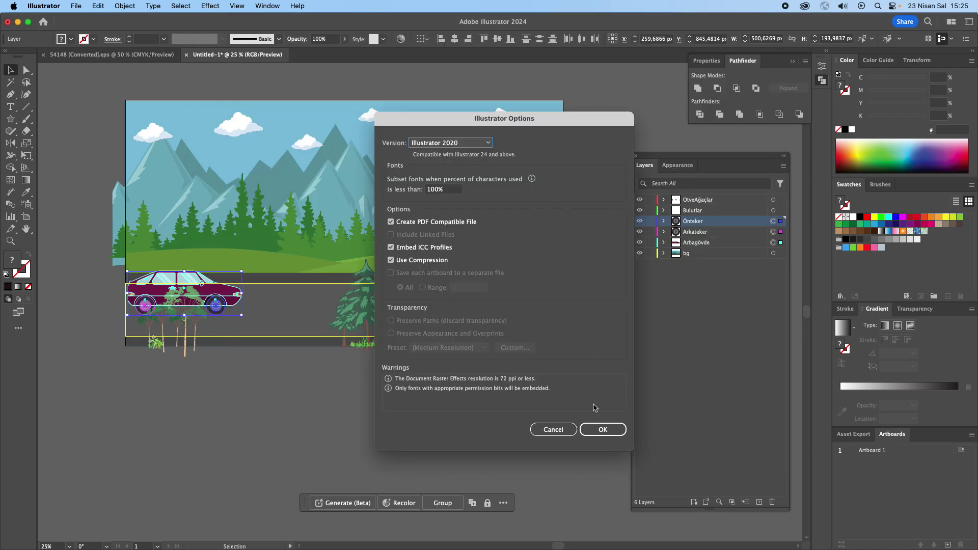
click(597, 431)
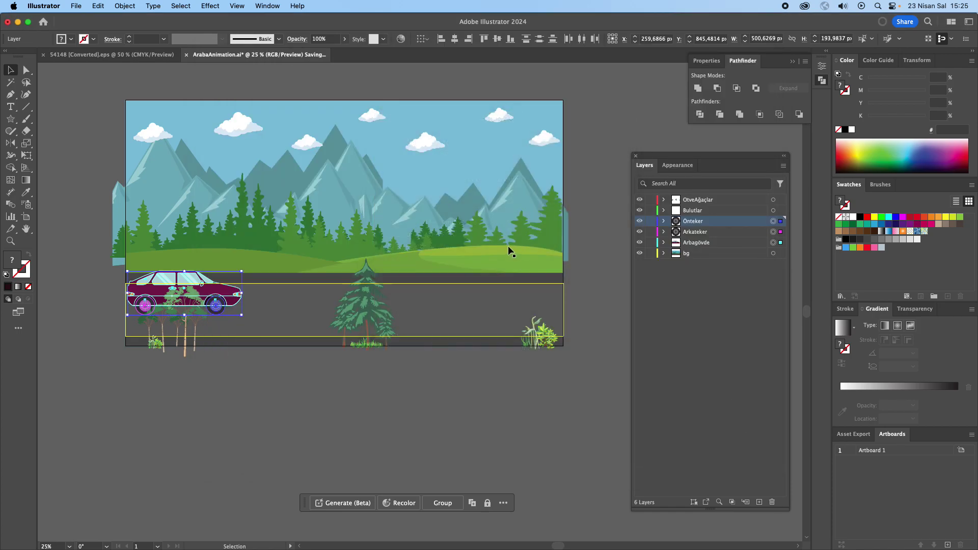